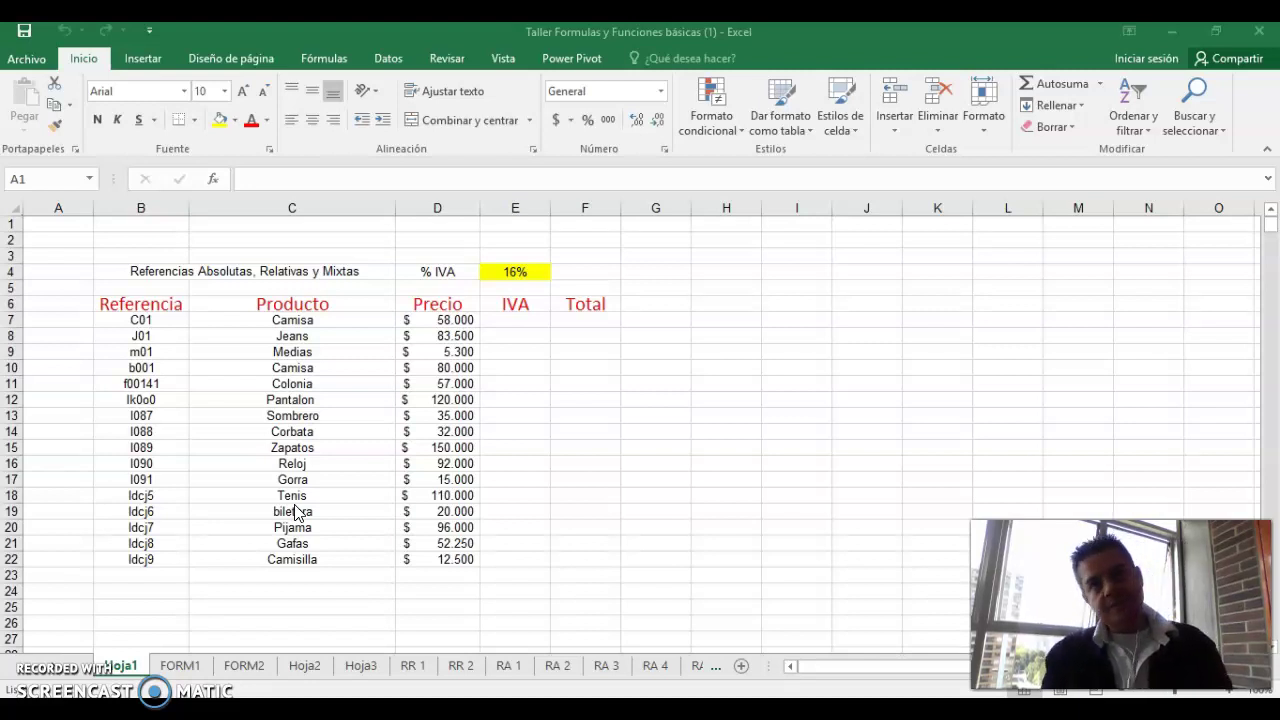
Step: Set the % IVA rate in cell E4 to 19%
left_click(520, 271)
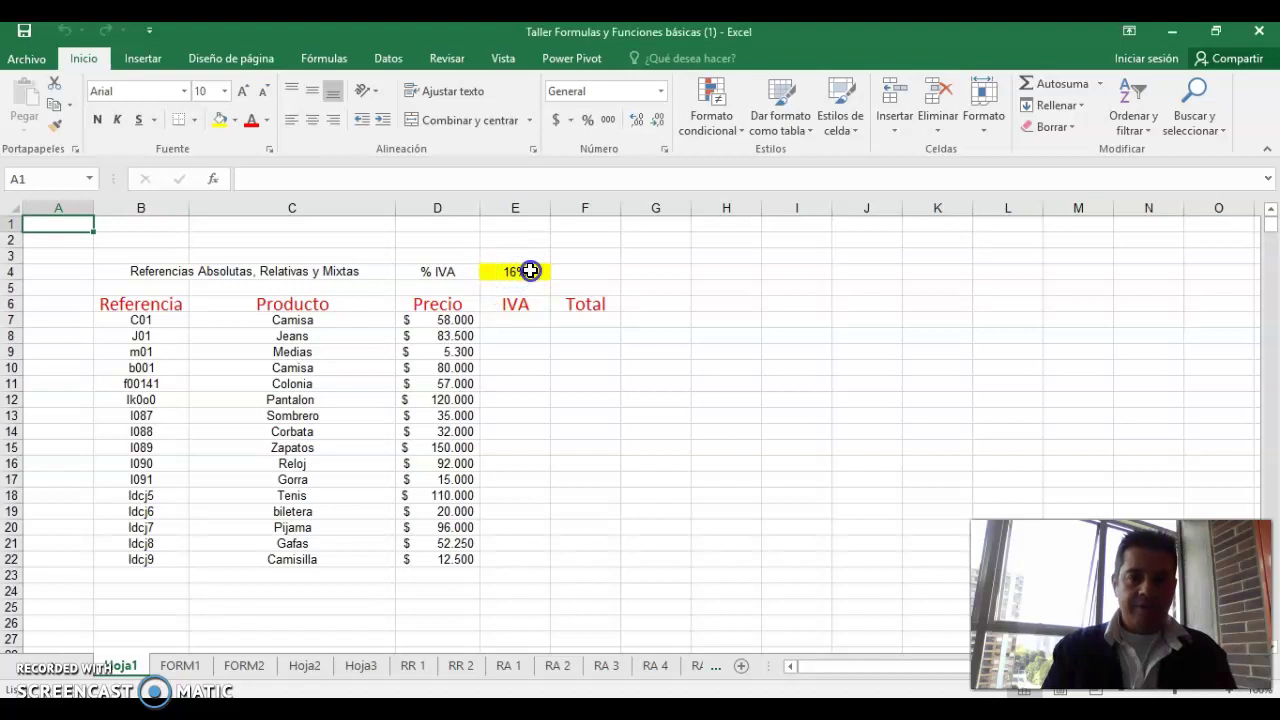
left_click(530, 271)
double_click(530, 271)
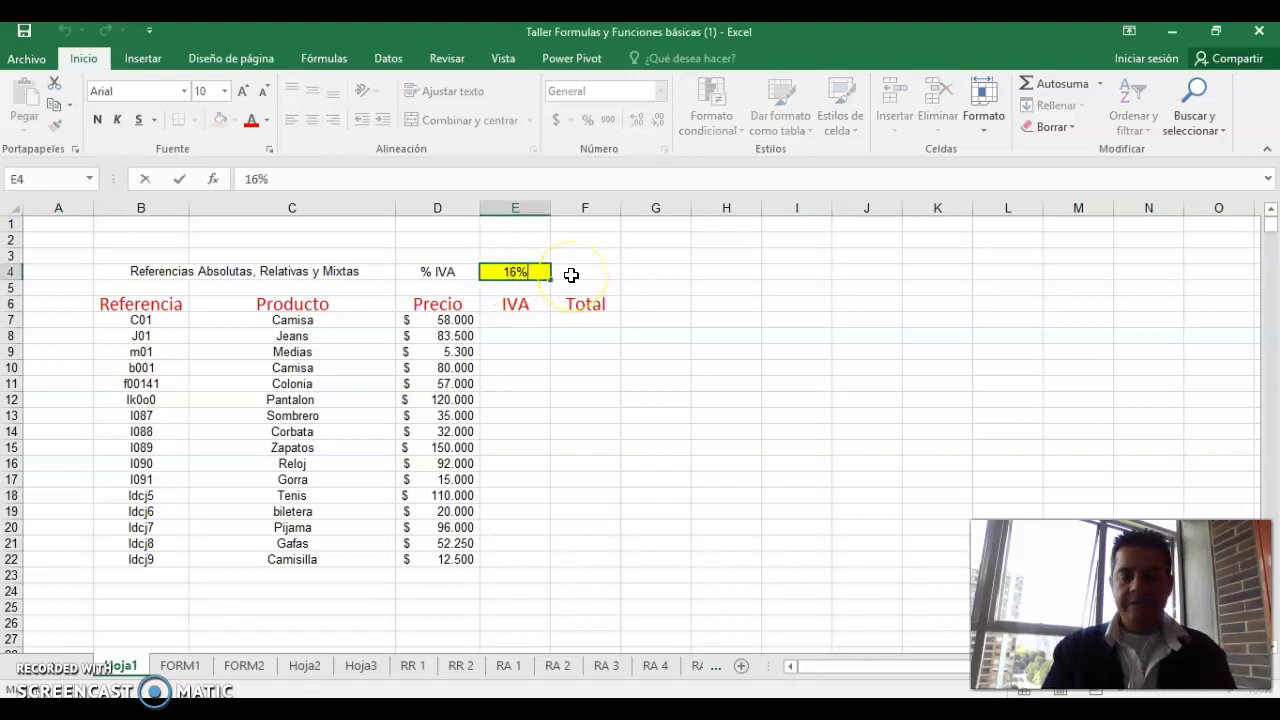
key("BackSpace")
key("BackSpace")
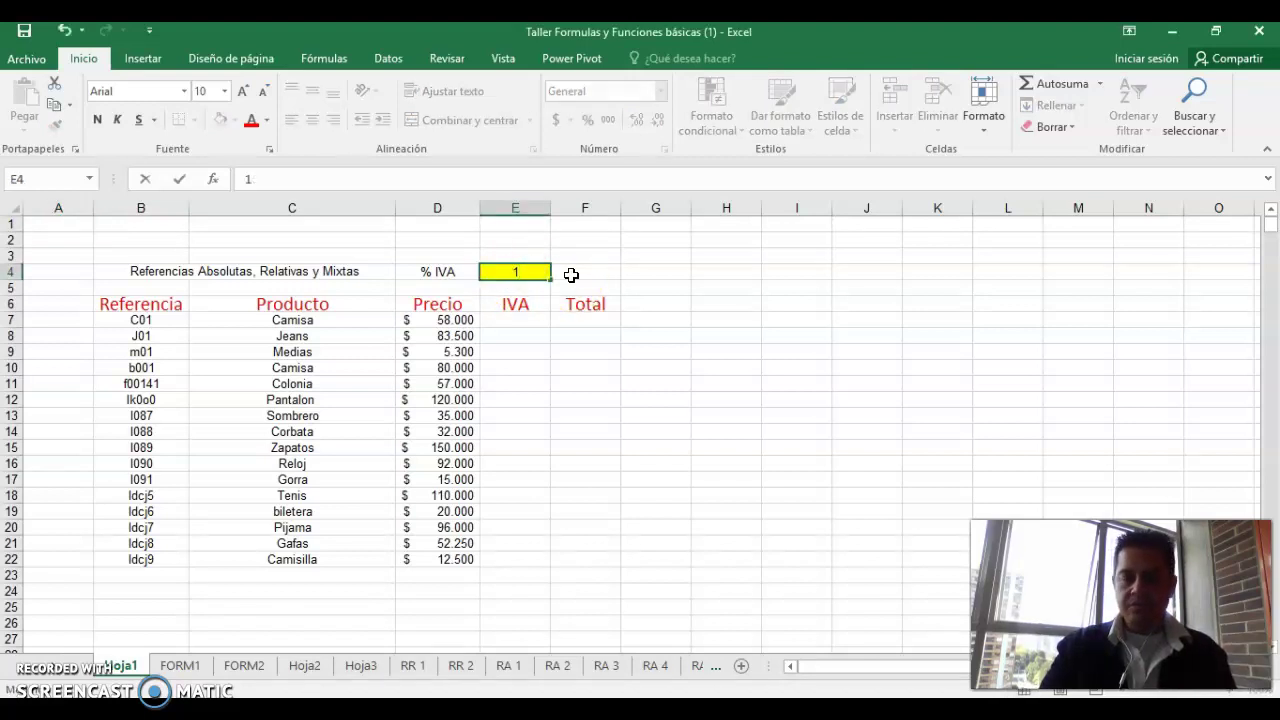
type("9")
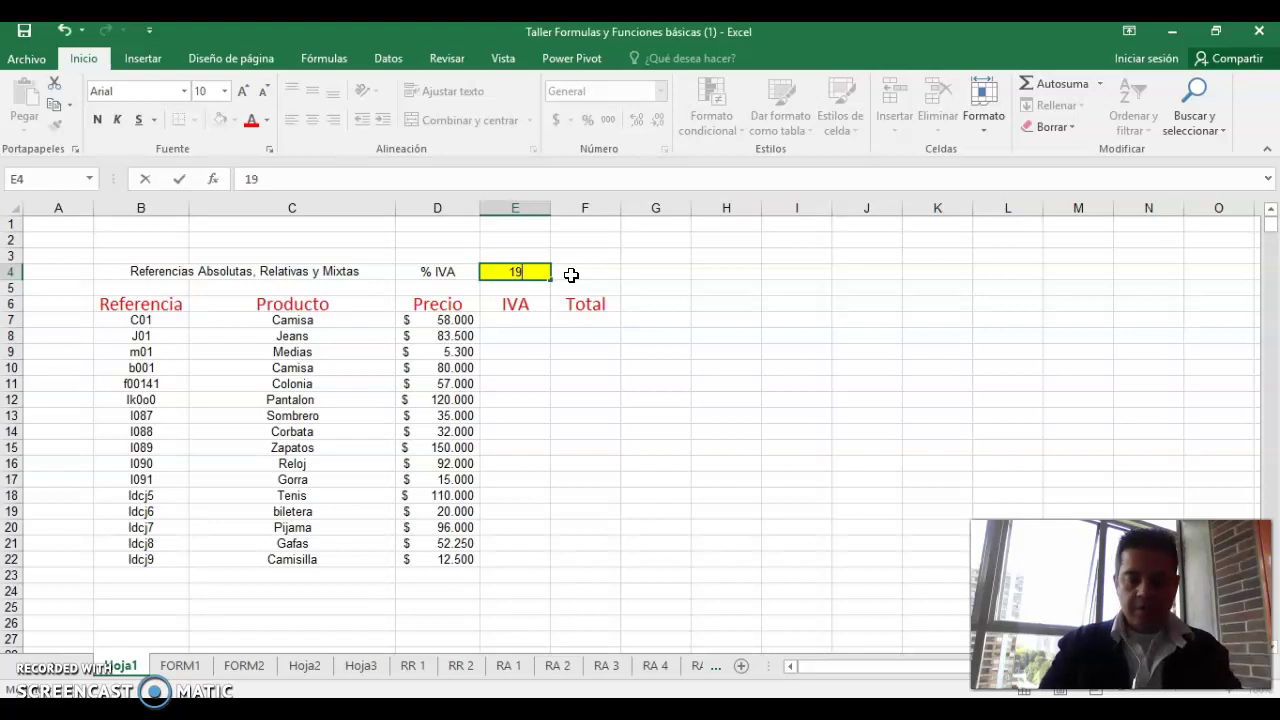
type("%")
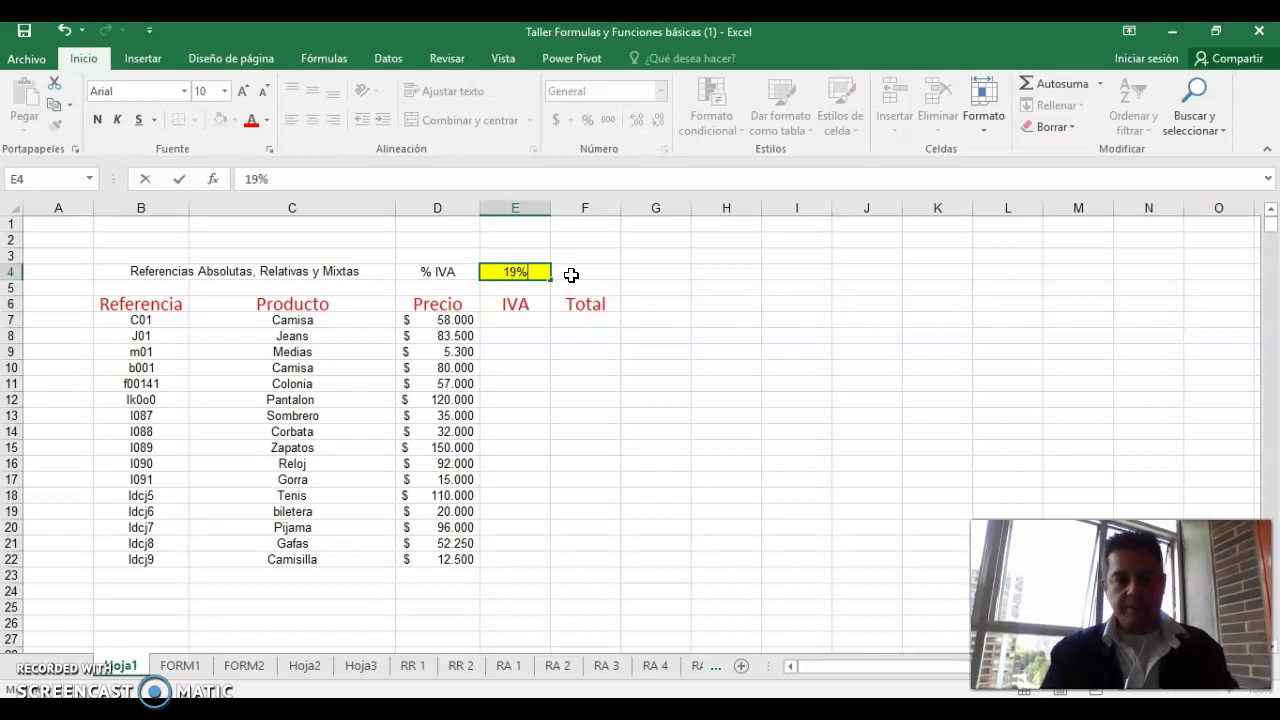
key("Return")
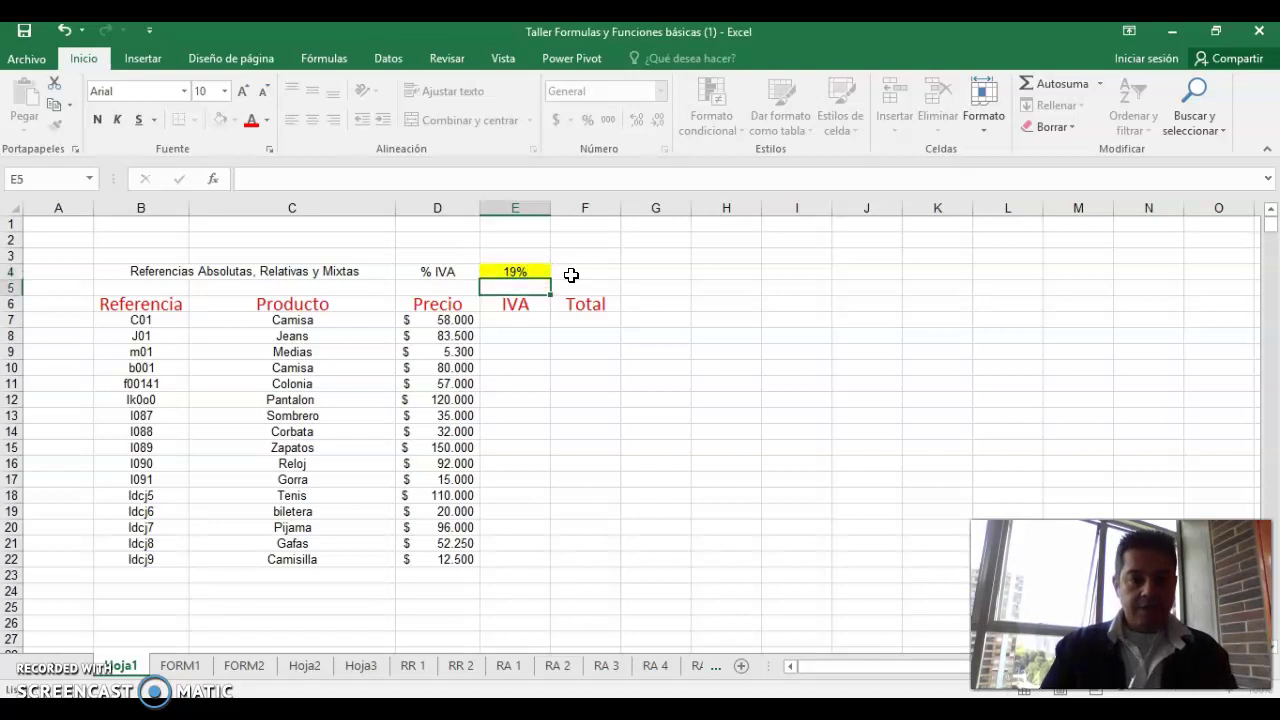
key("Up")
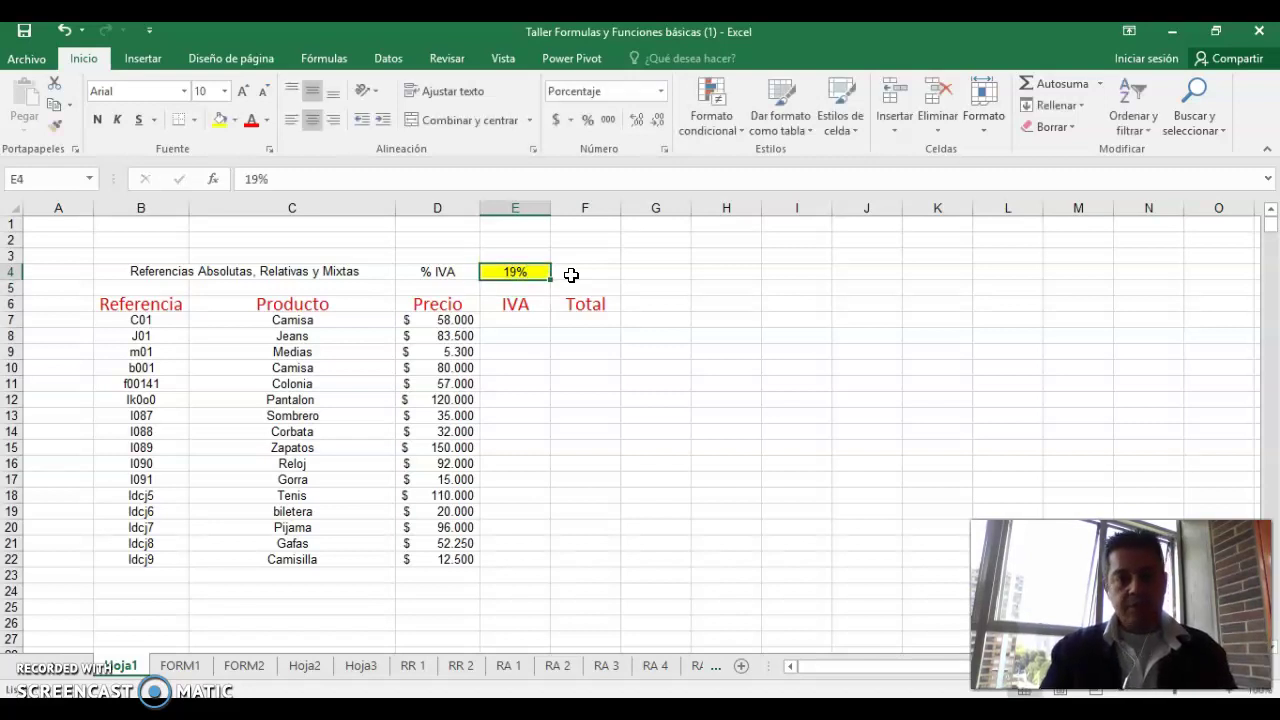
left_click(518, 273)
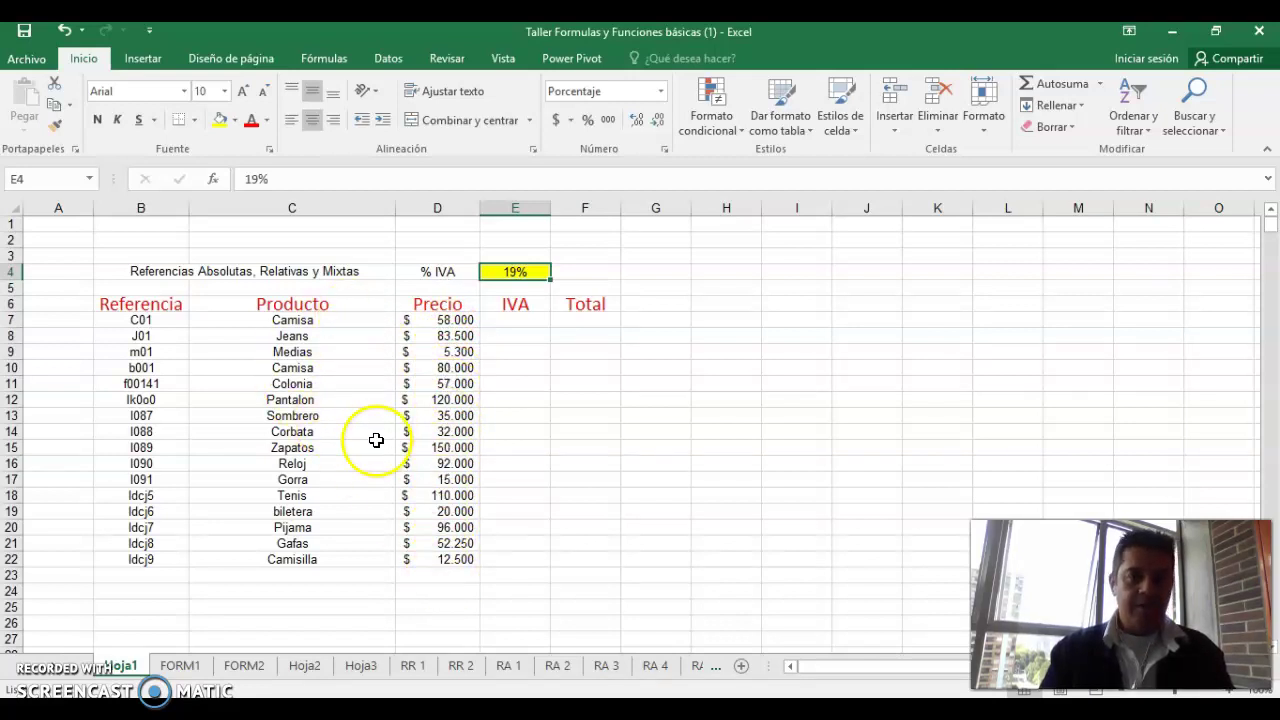
Step: Calculate the IVA in E7 with =D7*$E$4 and fill the formula down through E22
left_click(523, 316)
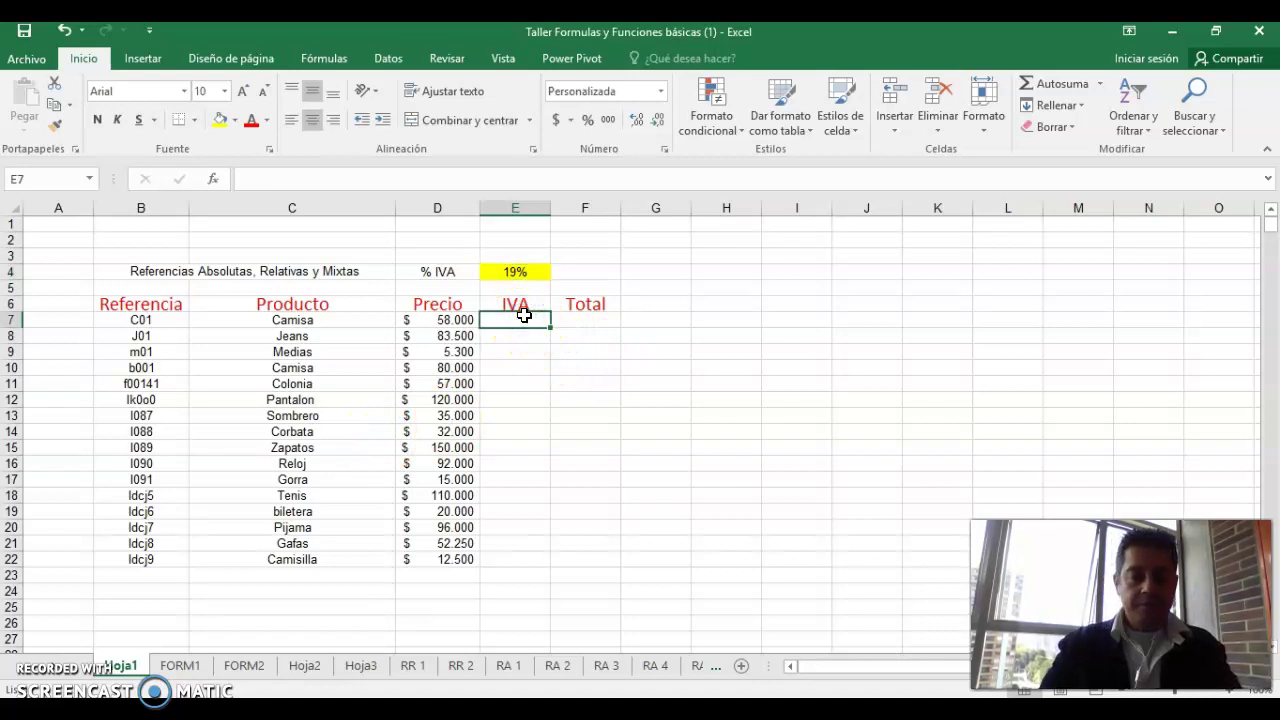
type("=")
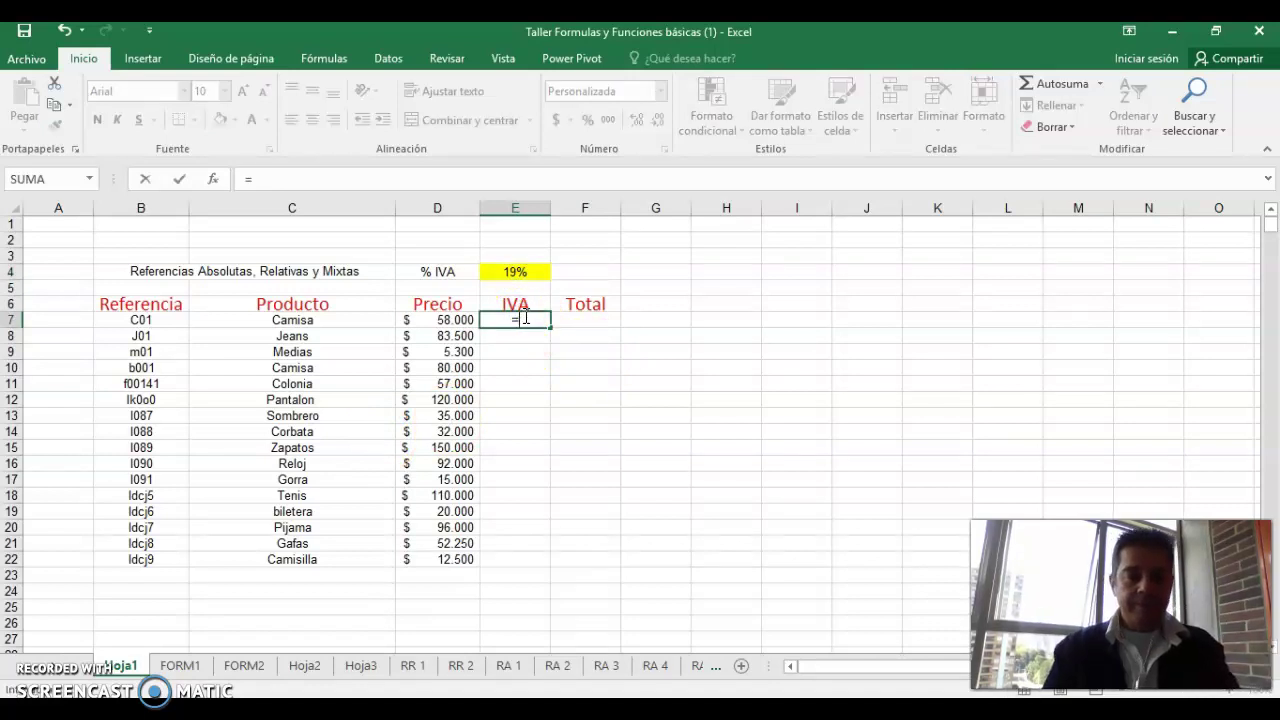
left_click(431, 321)
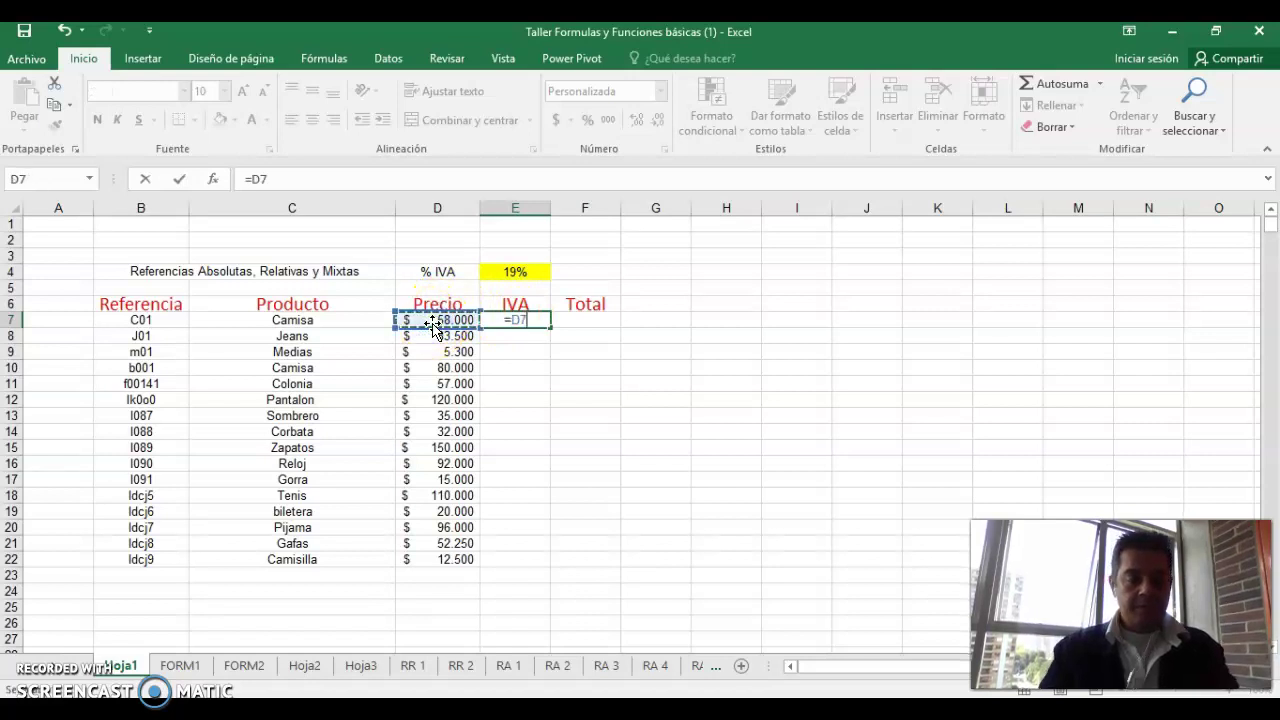
type("*")
left_click(496, 289)
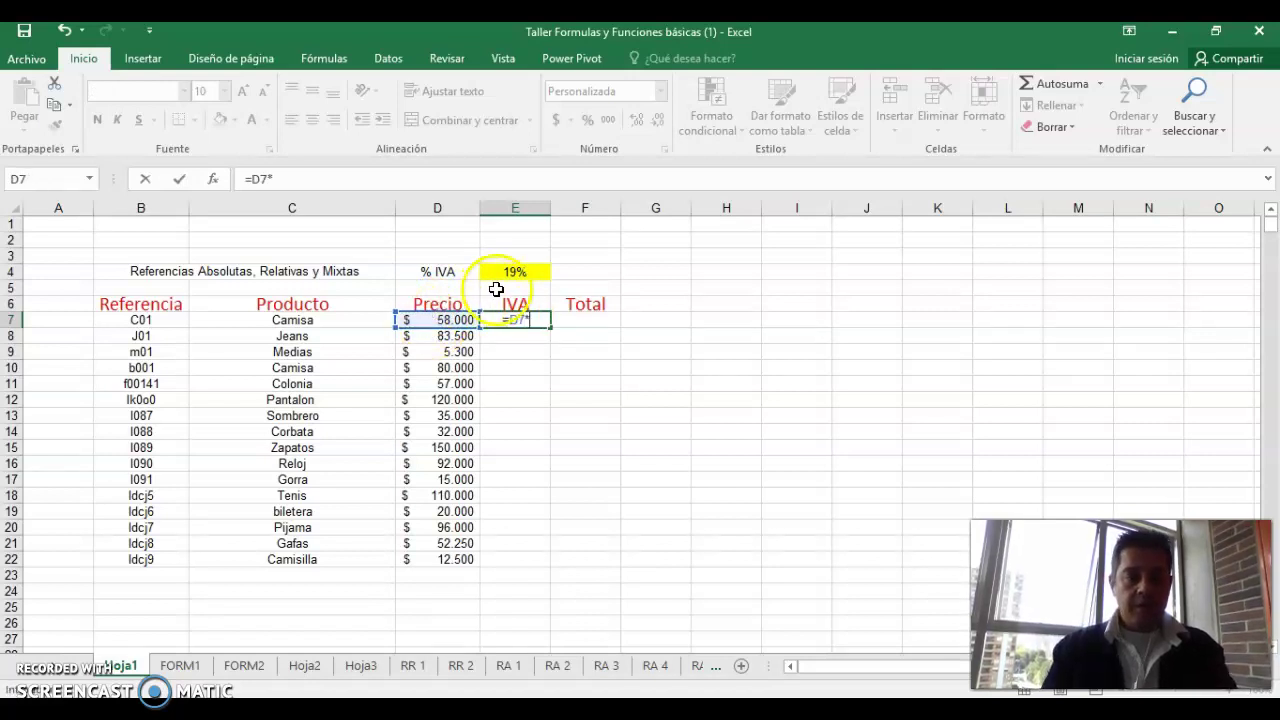
left_click(522, 272)
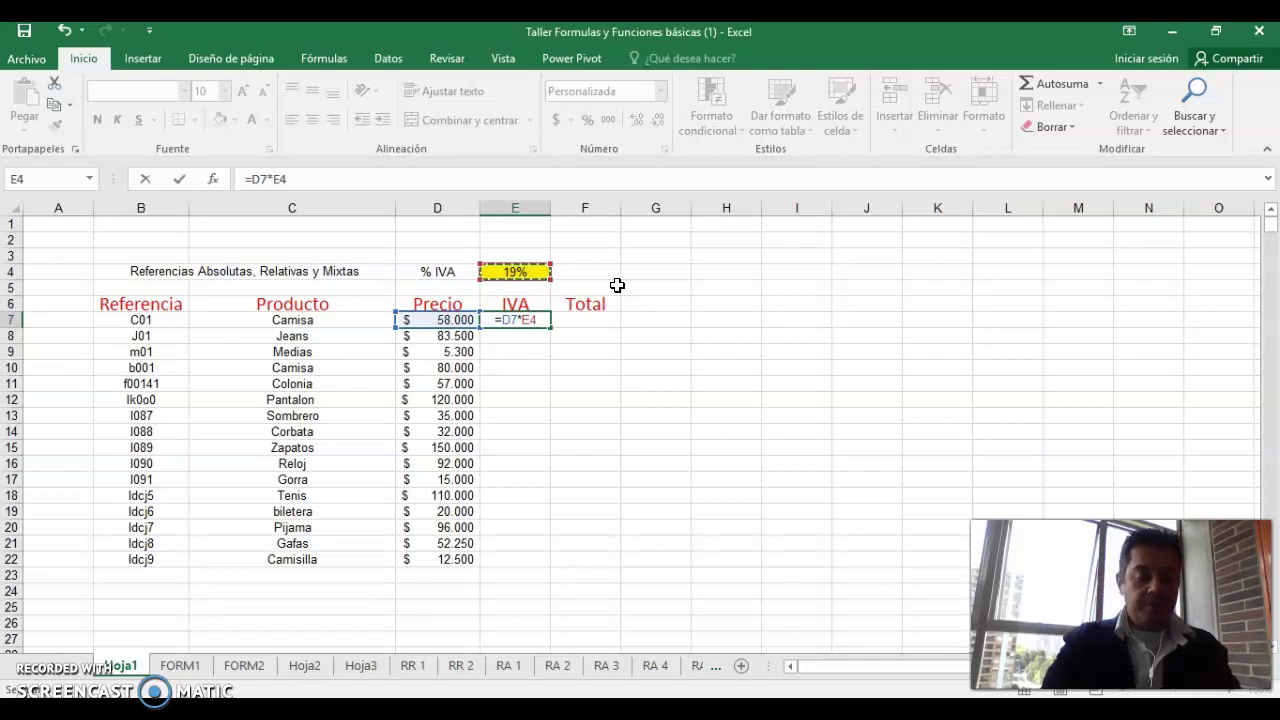
key("F4")
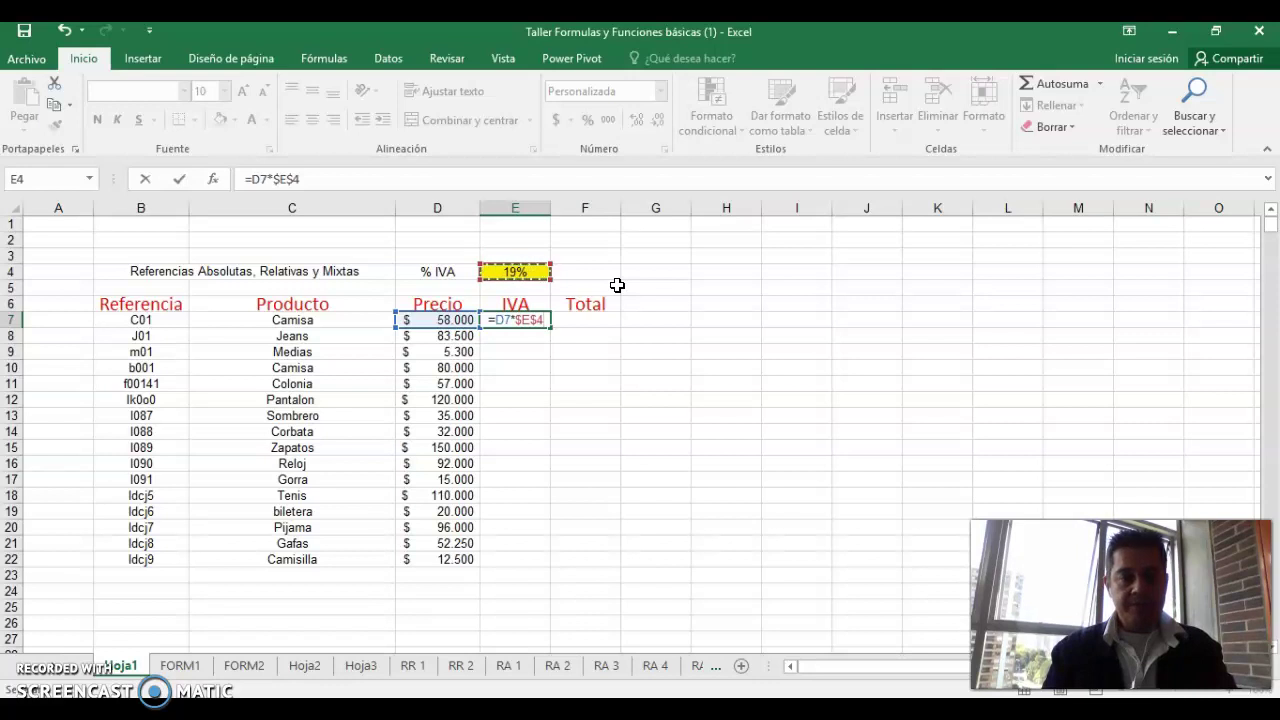
key("Return")
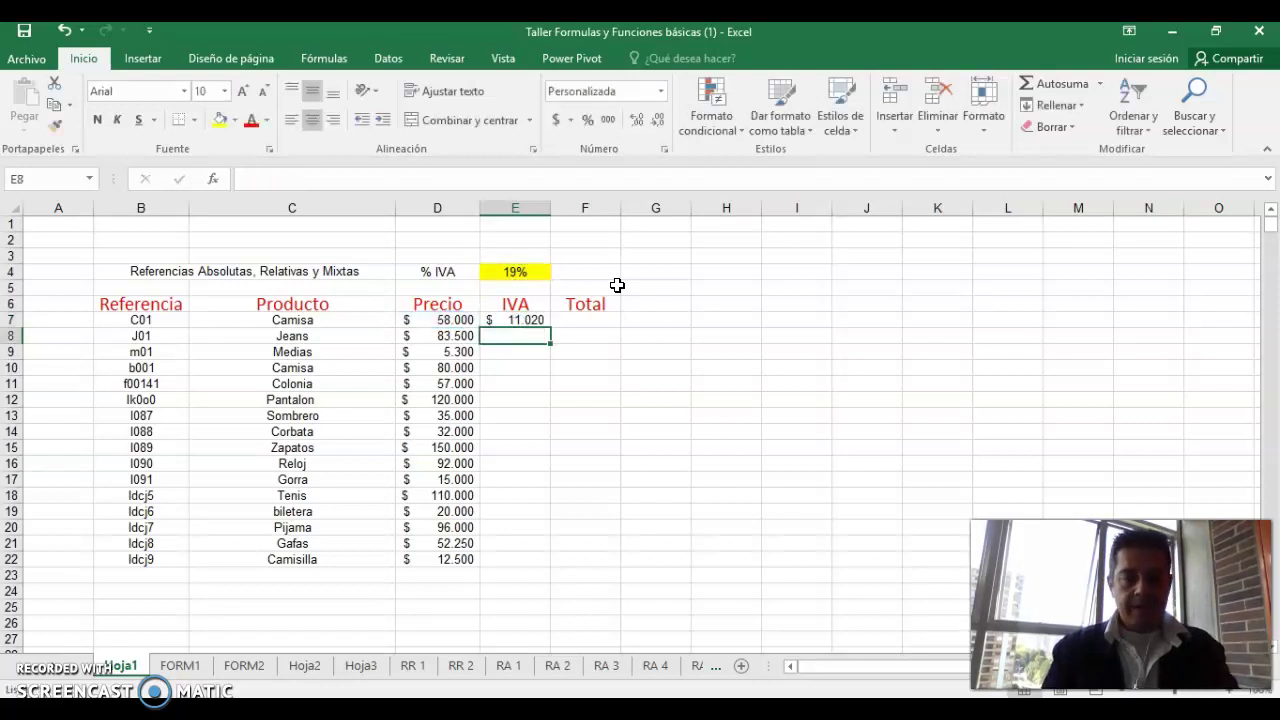
left_click(521, 318)
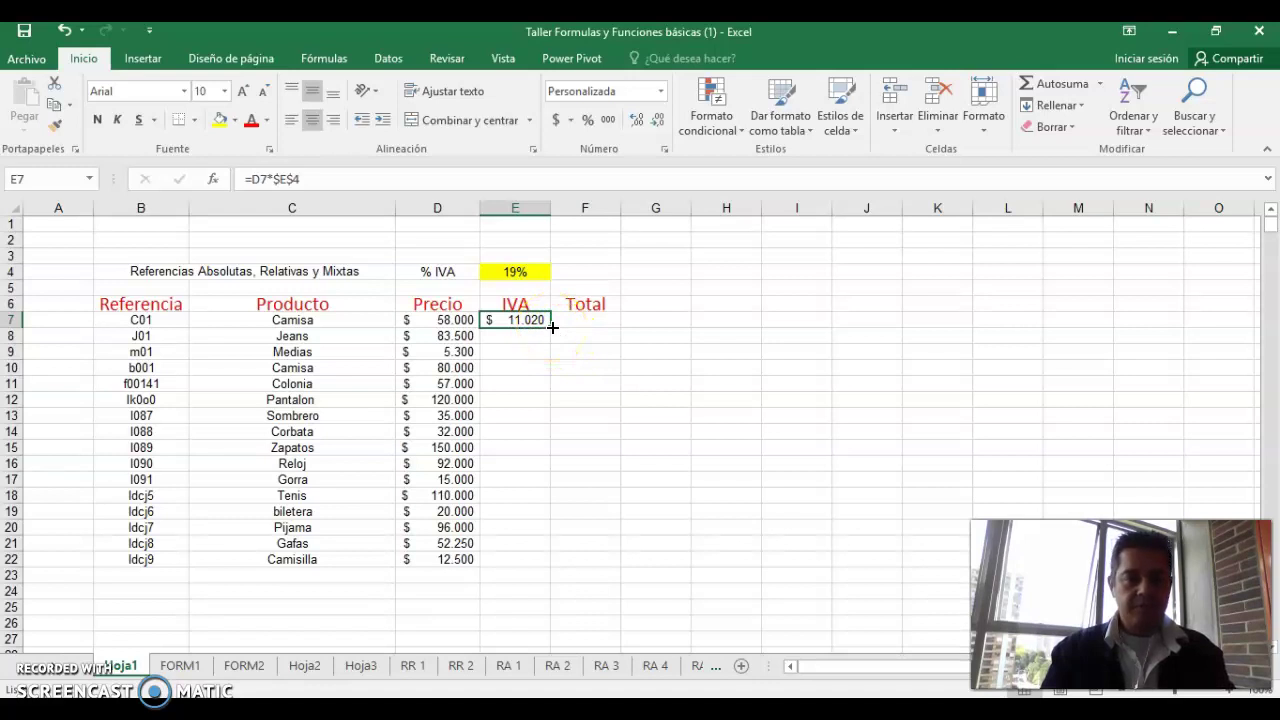
double_click(552, 327)
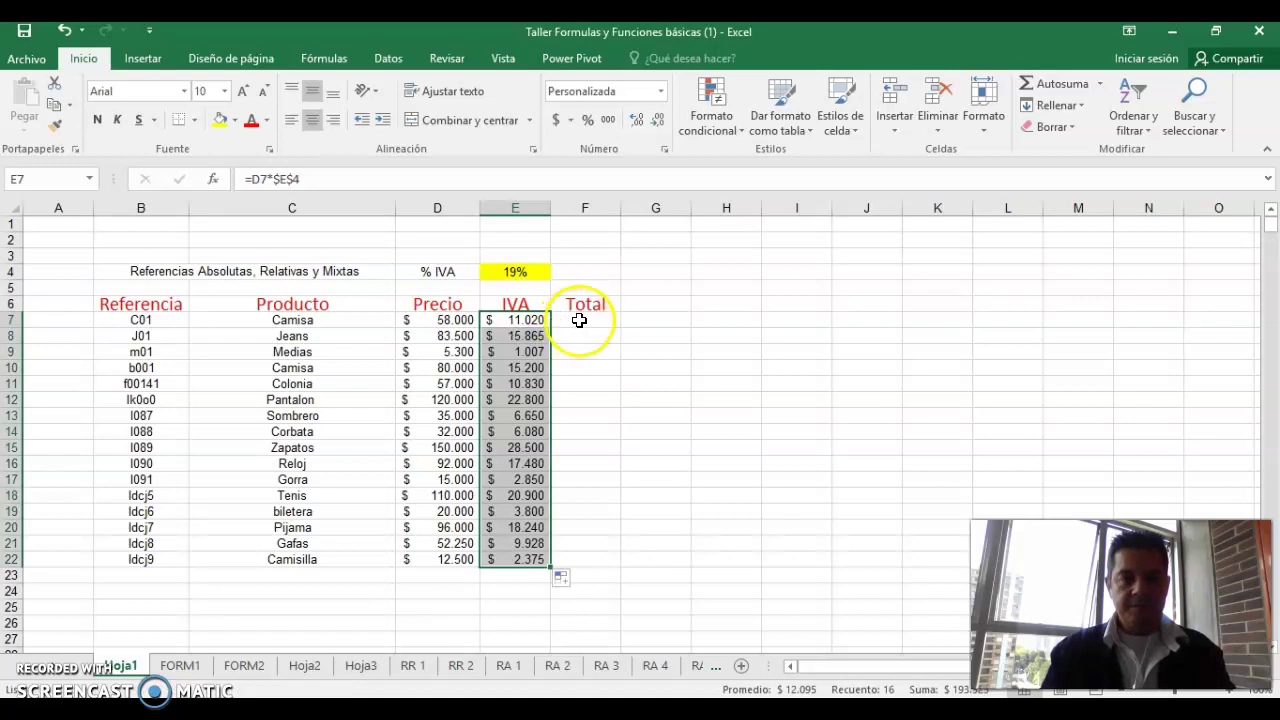
Step: Calculate the Total in F7 with =D7+E7 and fill the formula down through F22
left_click(580, 320)
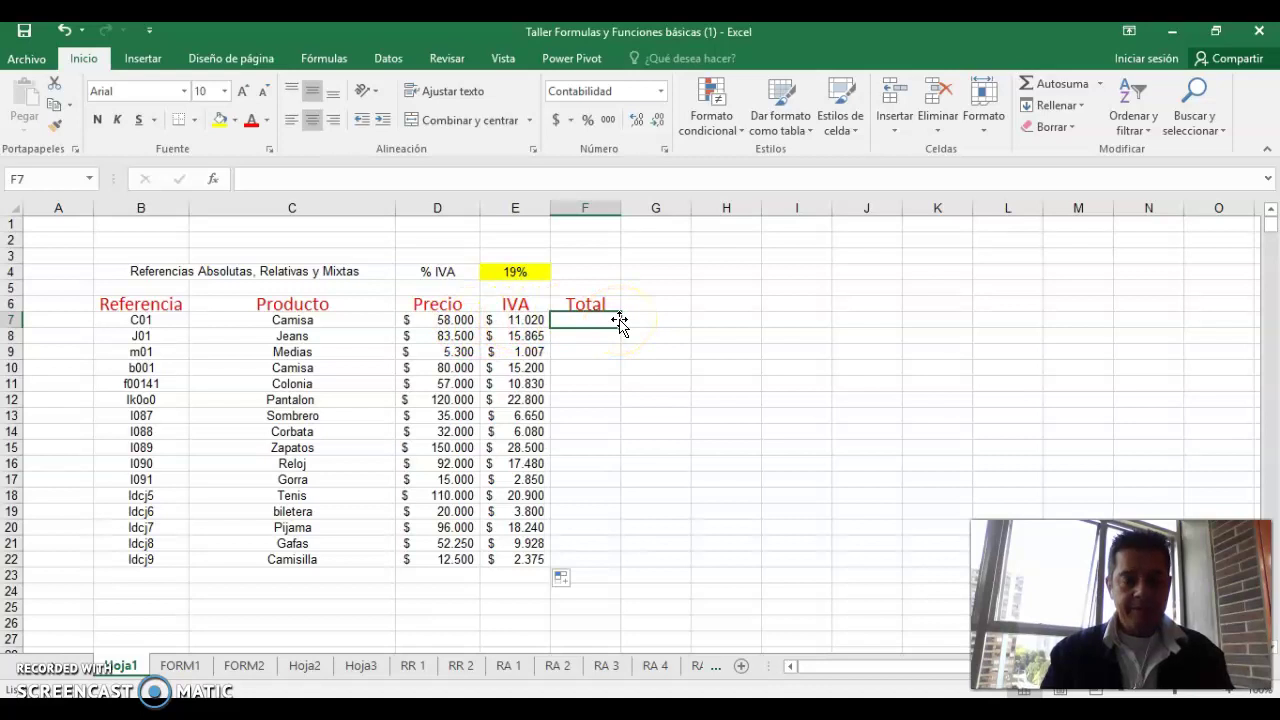
type("=")
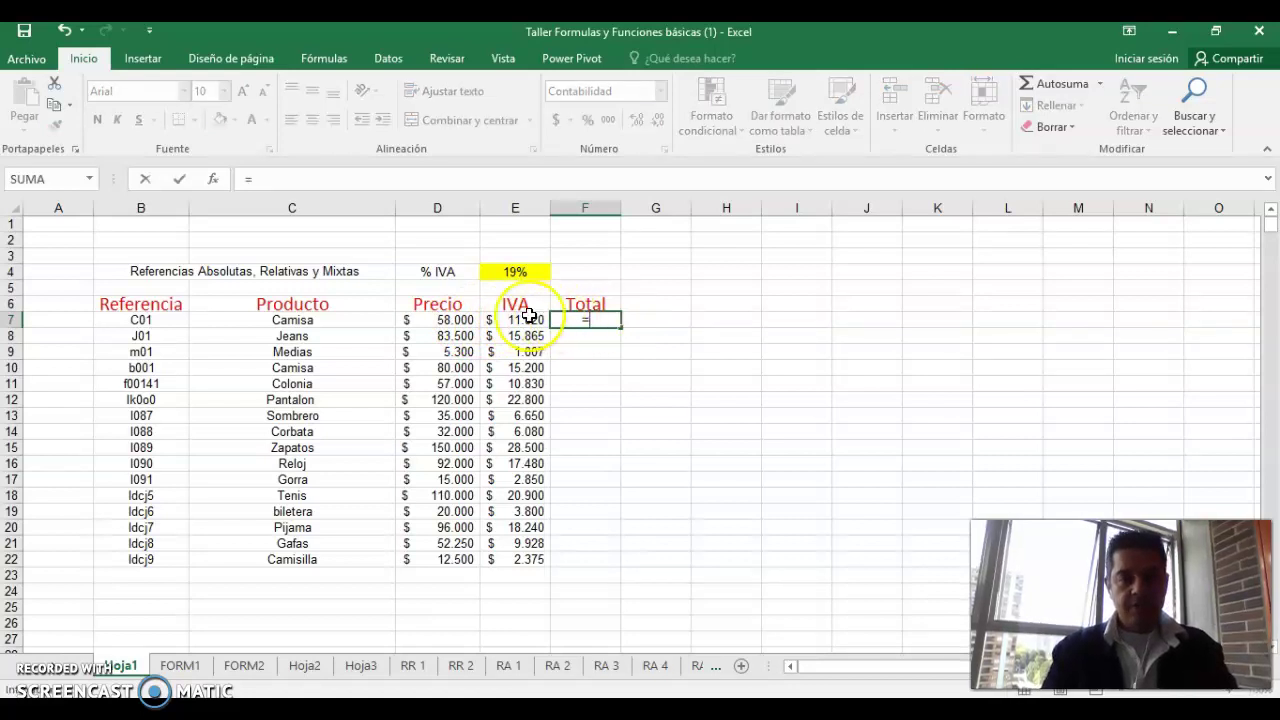
left_click(449, 319)
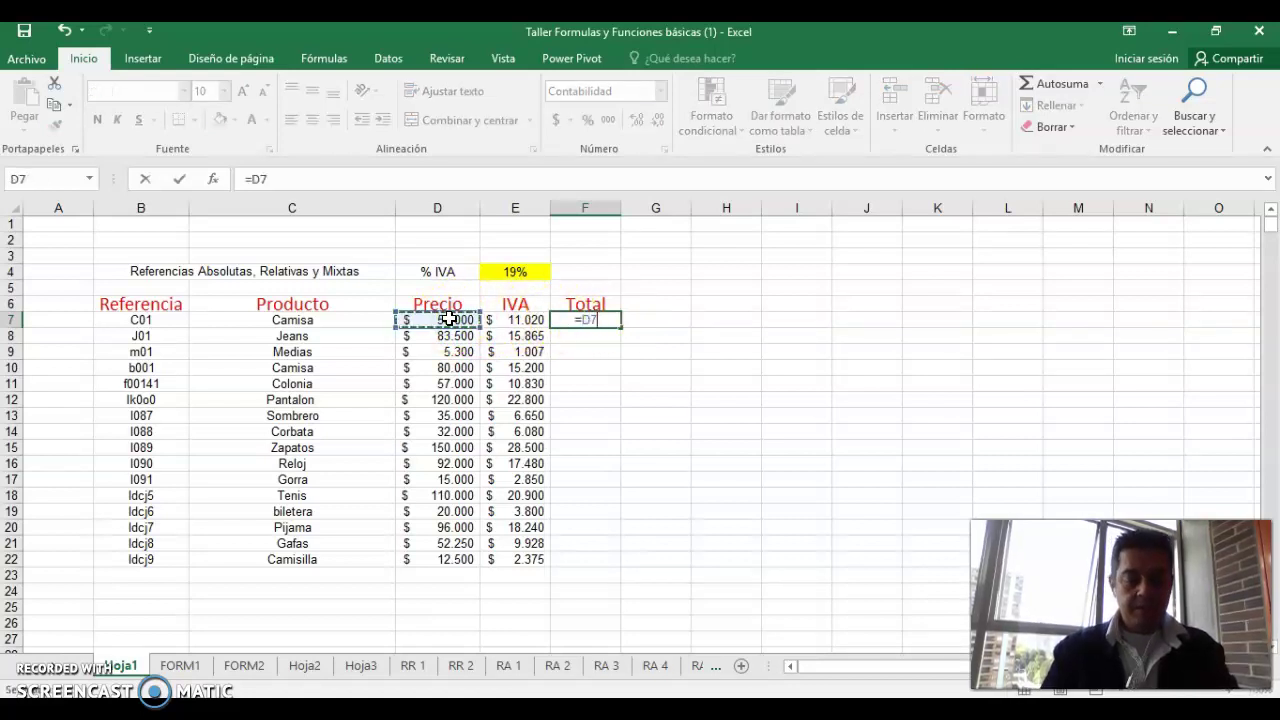
type("+")
left_click(515, 320)
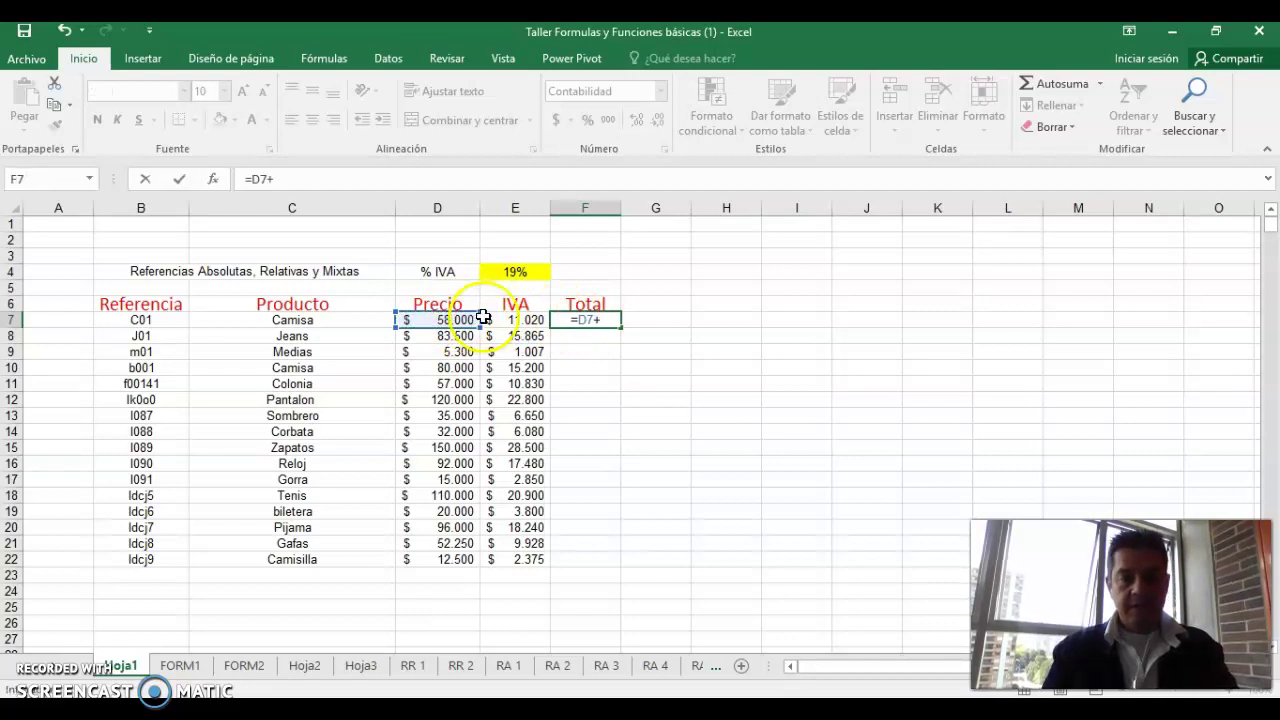
key("Return")
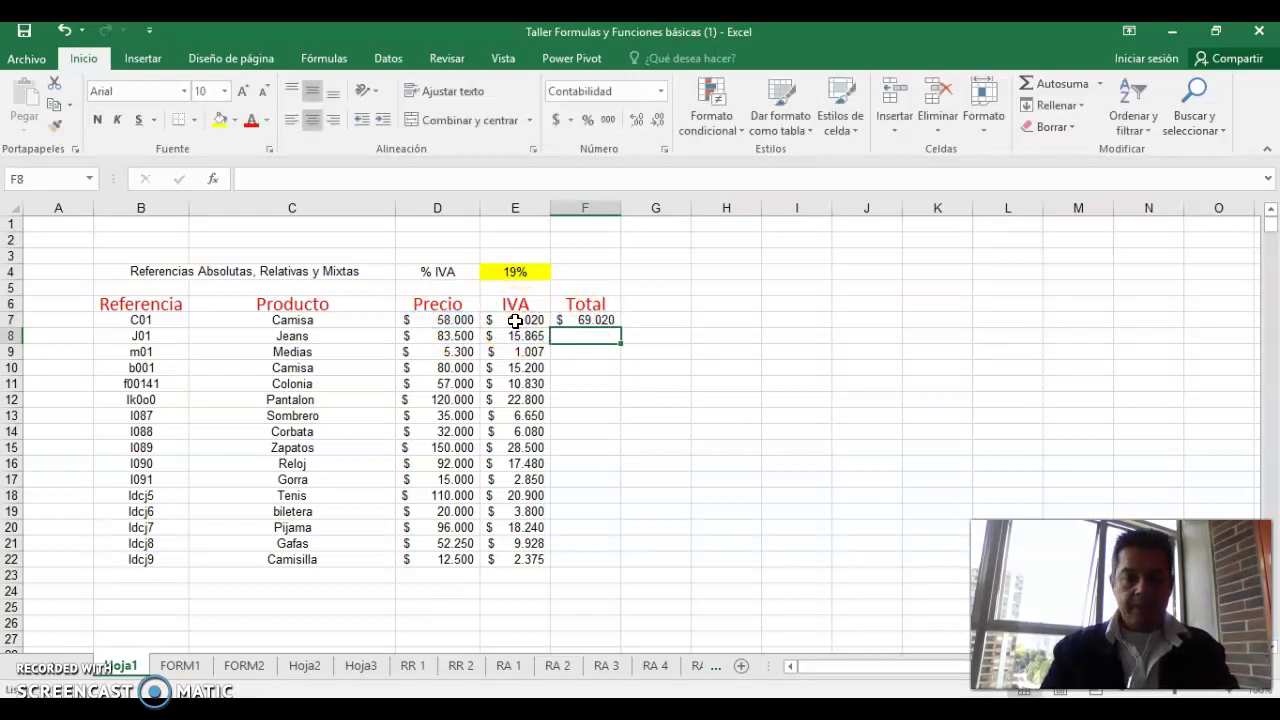
left_click(572, 320)
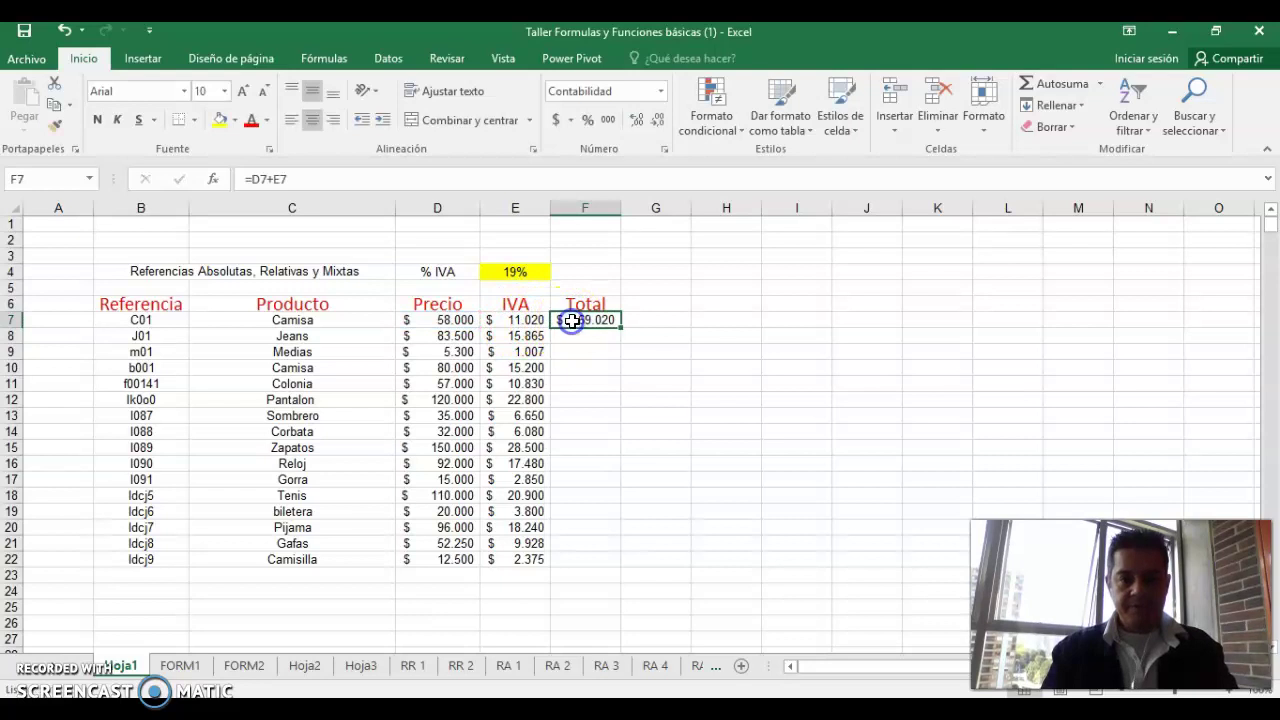
left_click(620, 327)
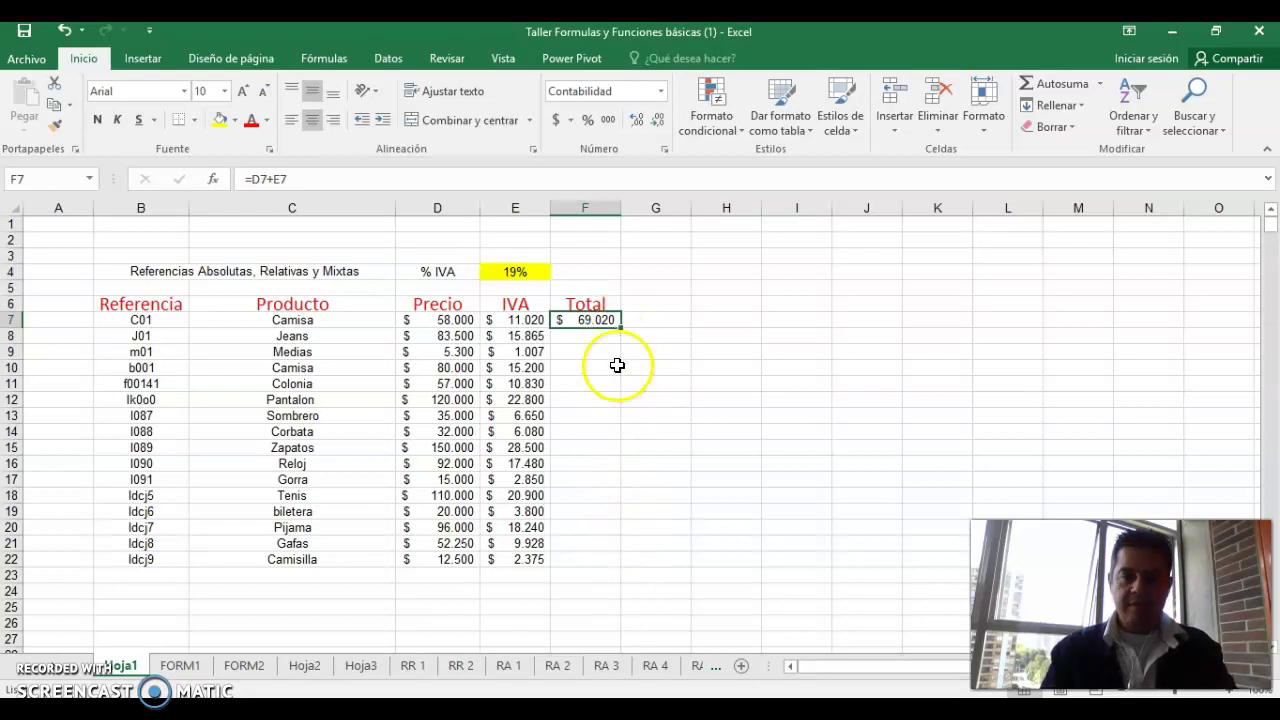
double_click(620, 327)
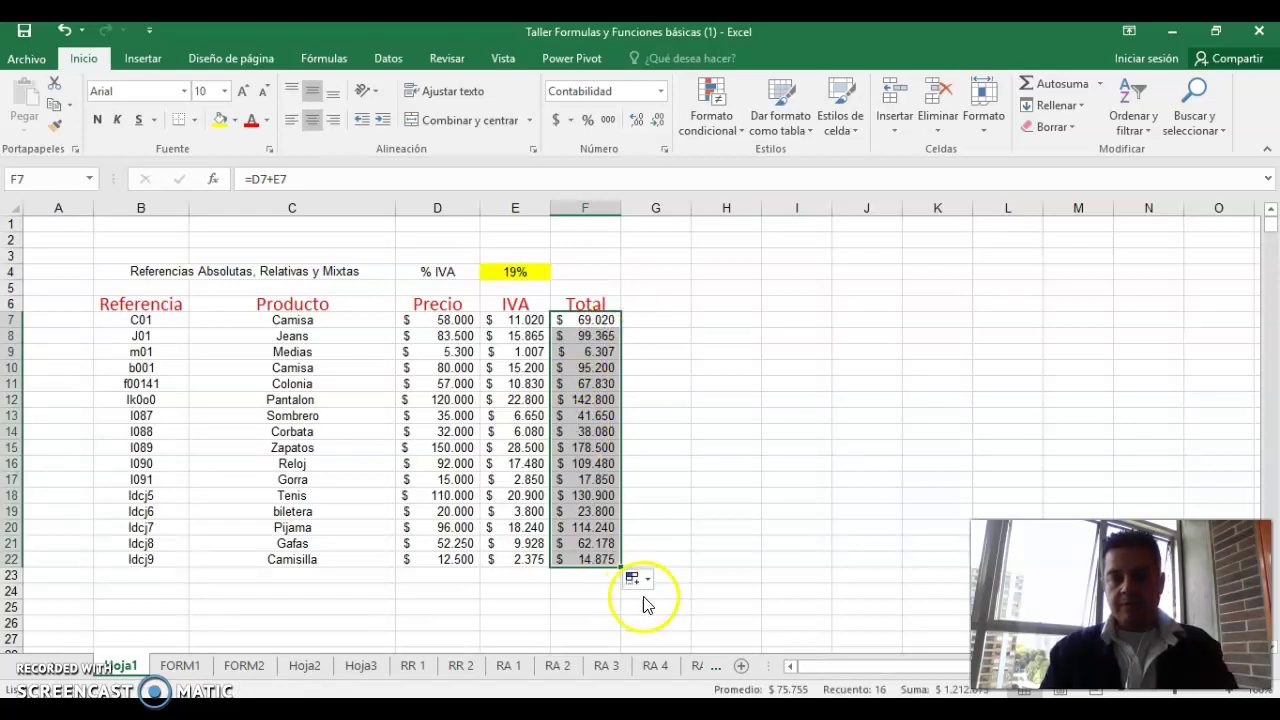
Step: Enter the label TOTAL in cell E23, below the IVA column
left_click(520, 577)
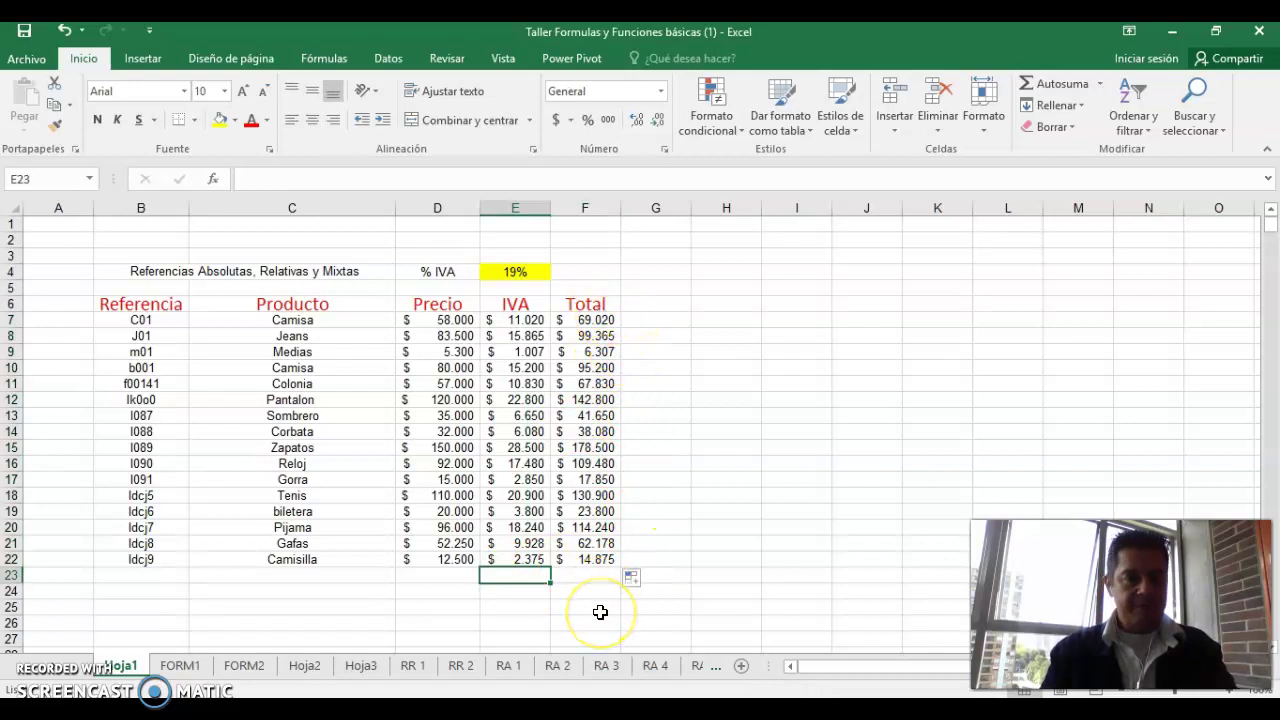
type("TOTA")
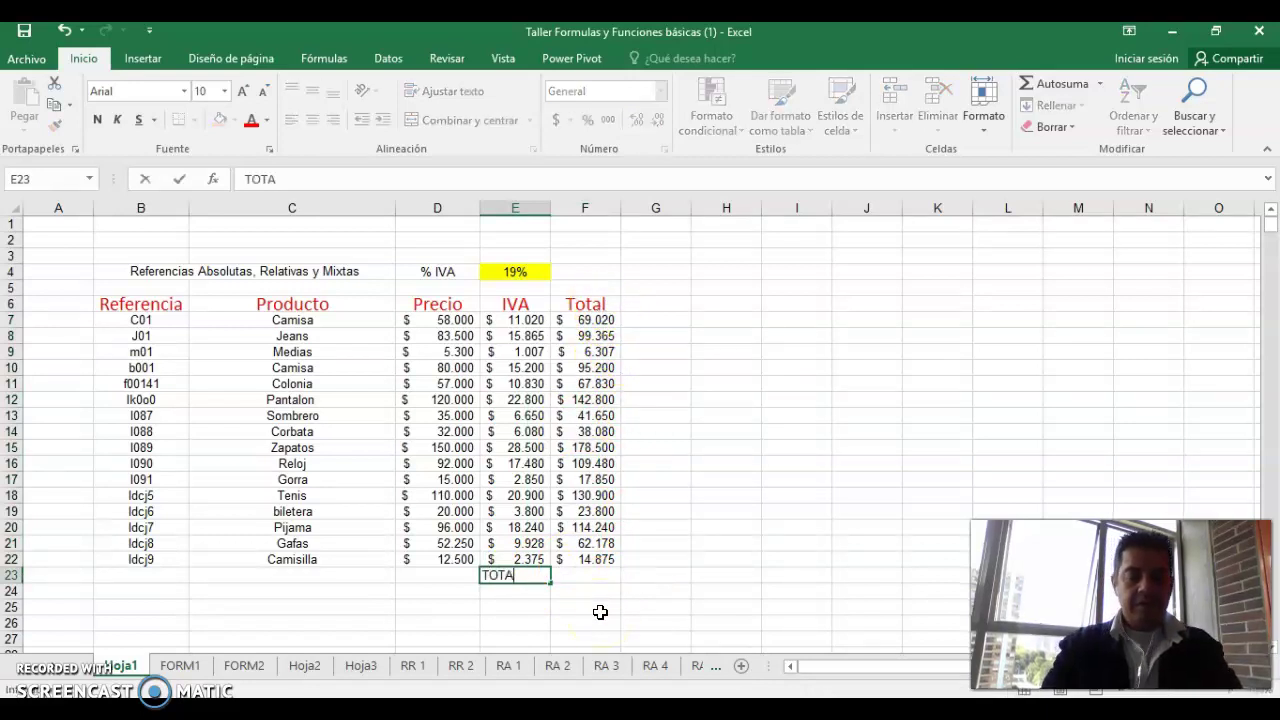
type("L")
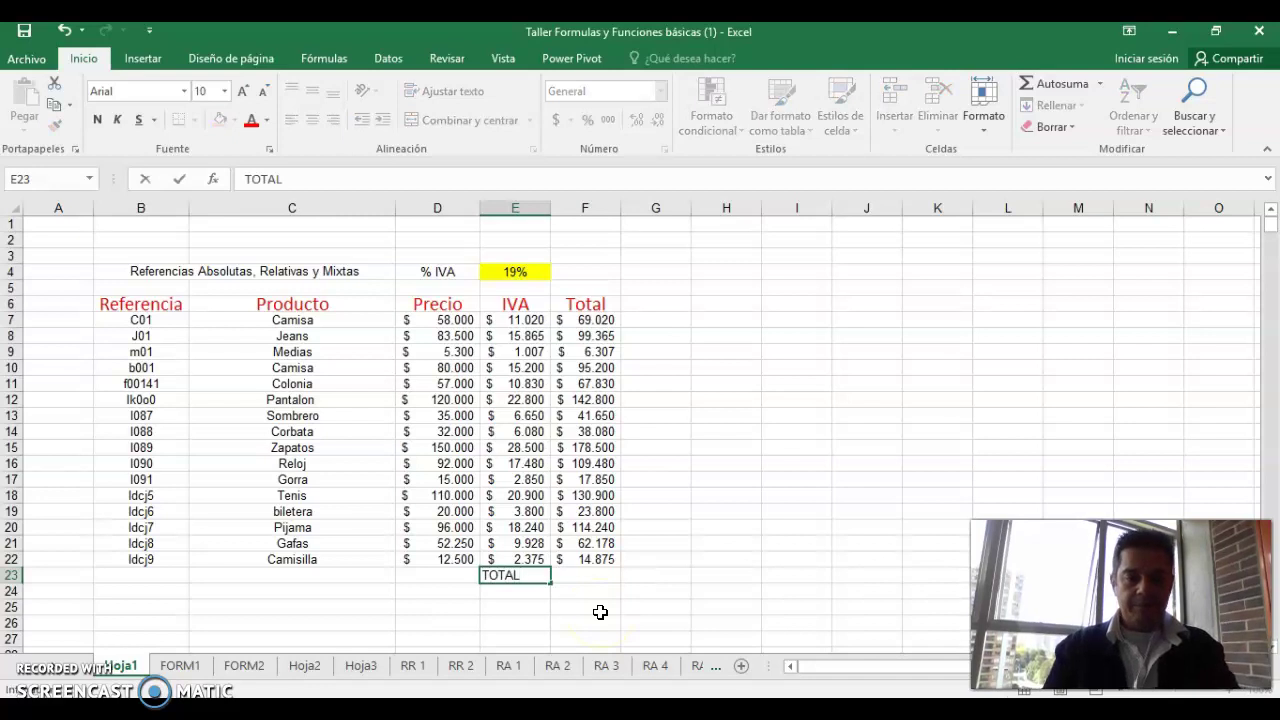
Step: Sum the Total column in F23 with =SUMA(F7:F22) and widen column F to fit the amount
left_click(600, 577)
type("=suma")
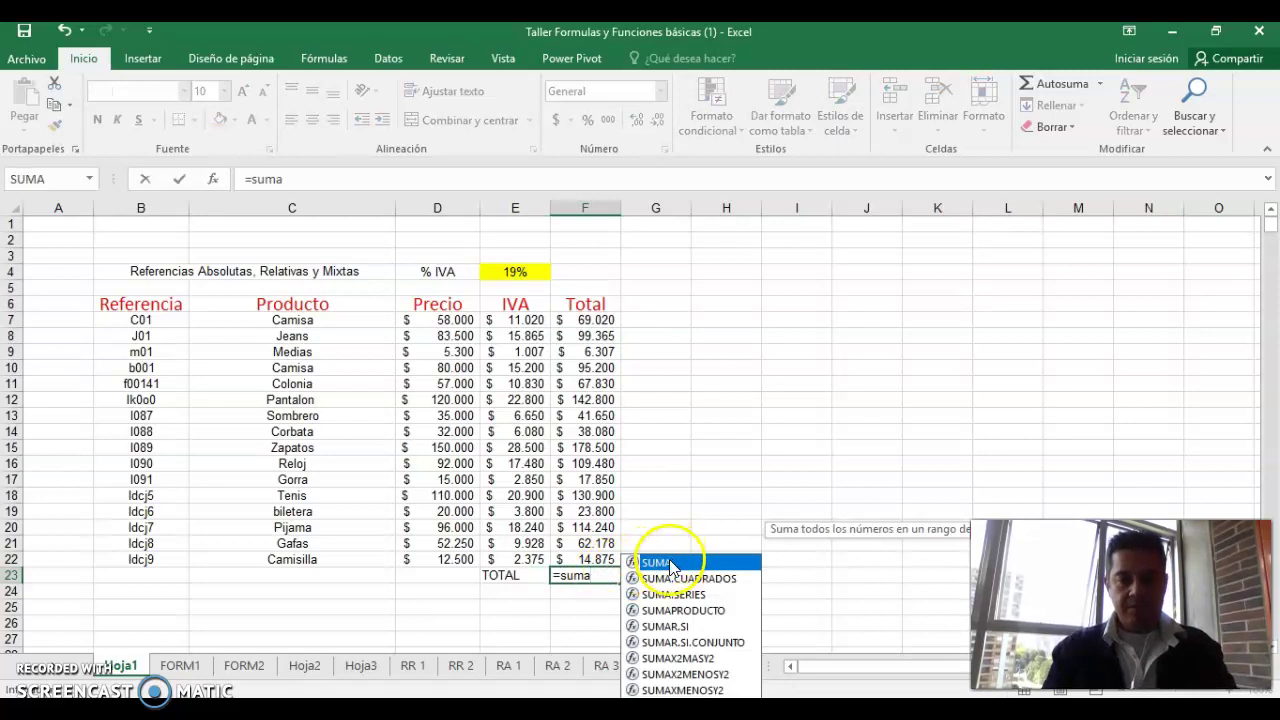
double_click(660, 563)
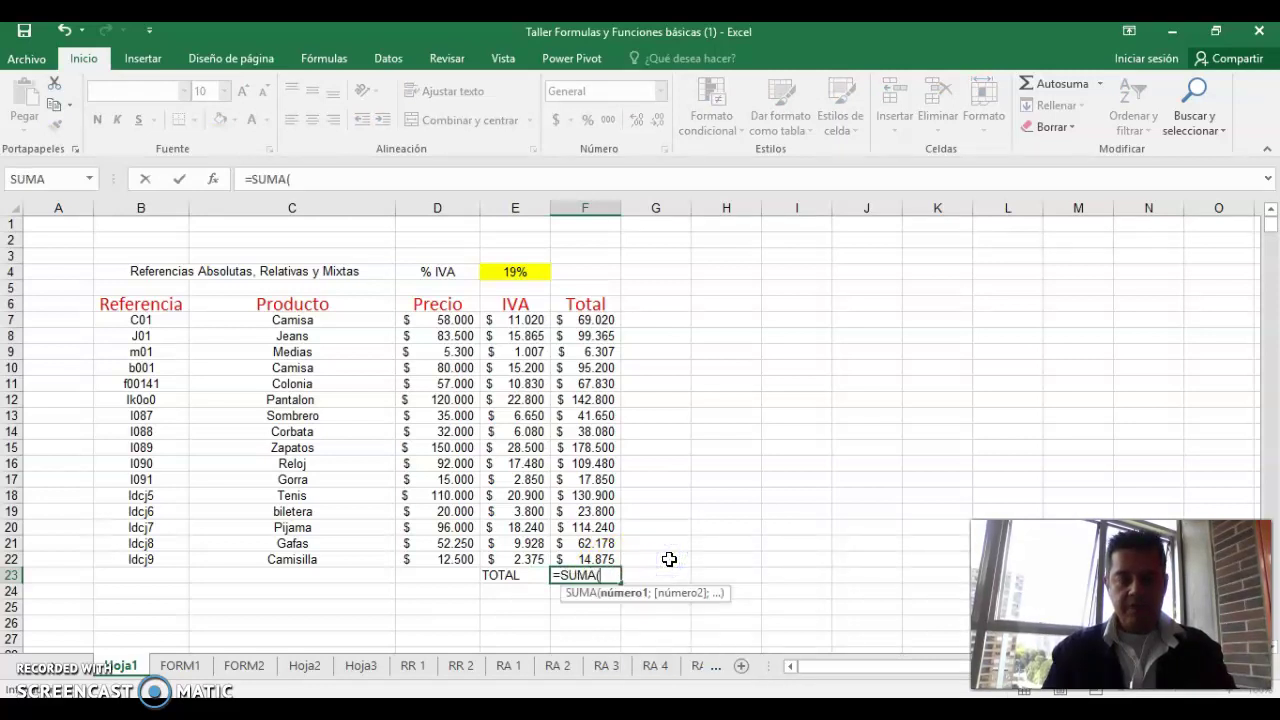
left_click_drag(586, 320, 597, 568)
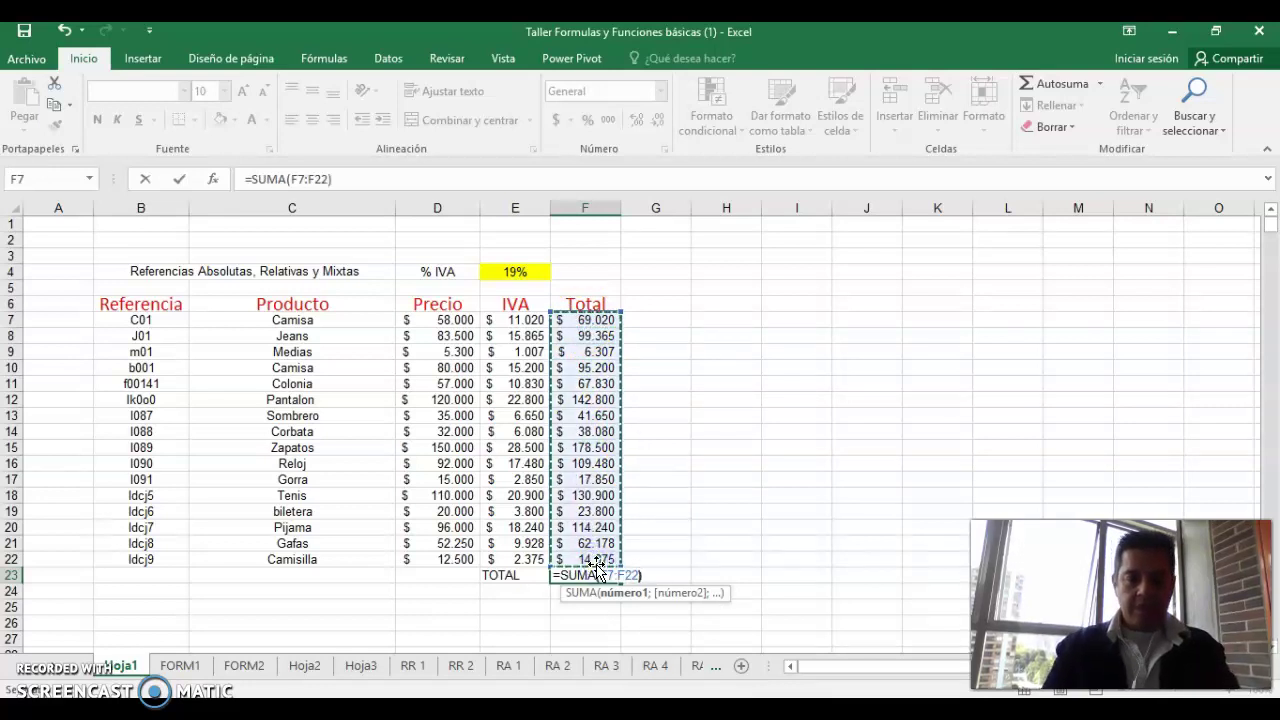
key("ctrl+Return")
left_click(598, 580)
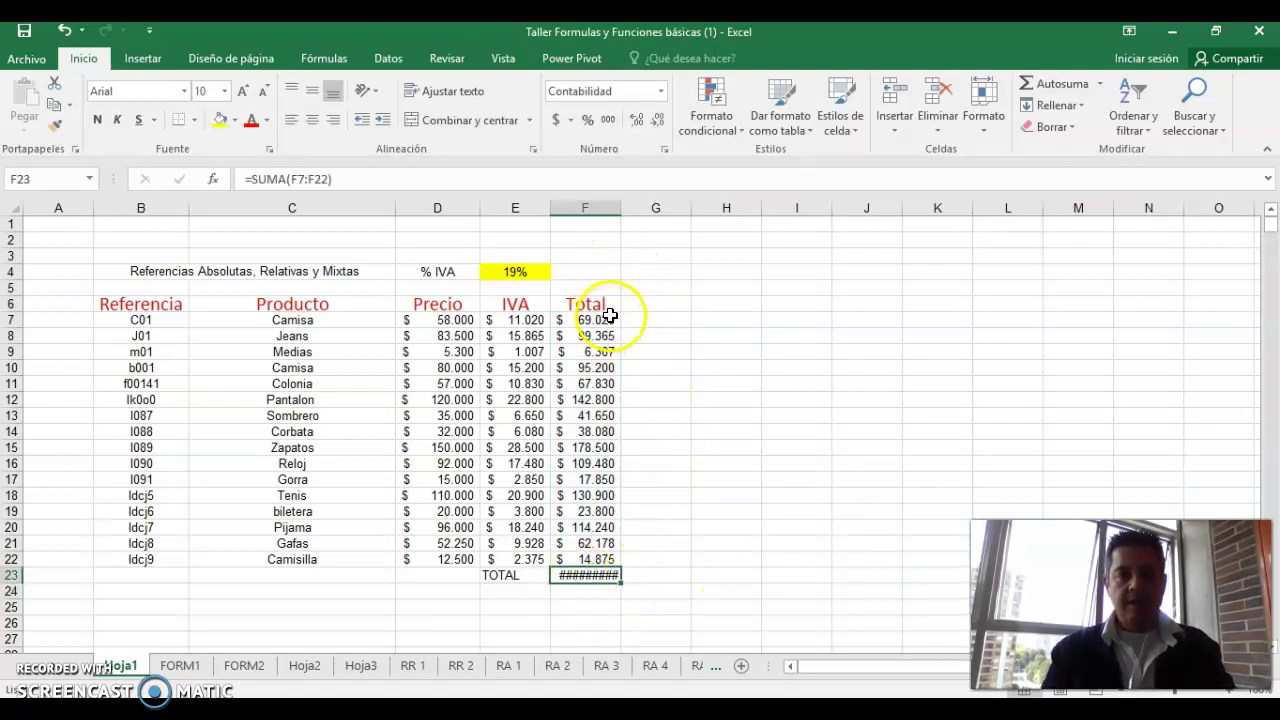
left_click_drag(620, 211, 651, 214)
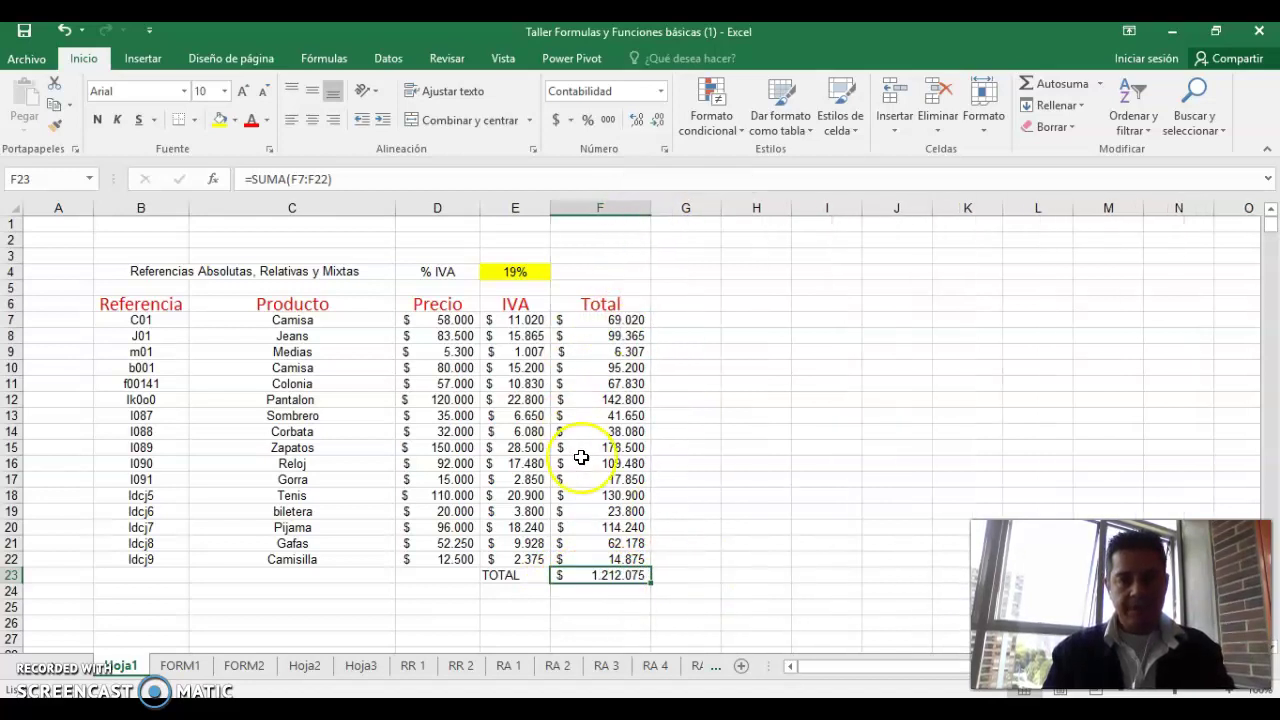
Step: Delete the SUMA formula from cell F23
left_click(650, 588)
left_click(631, 578)
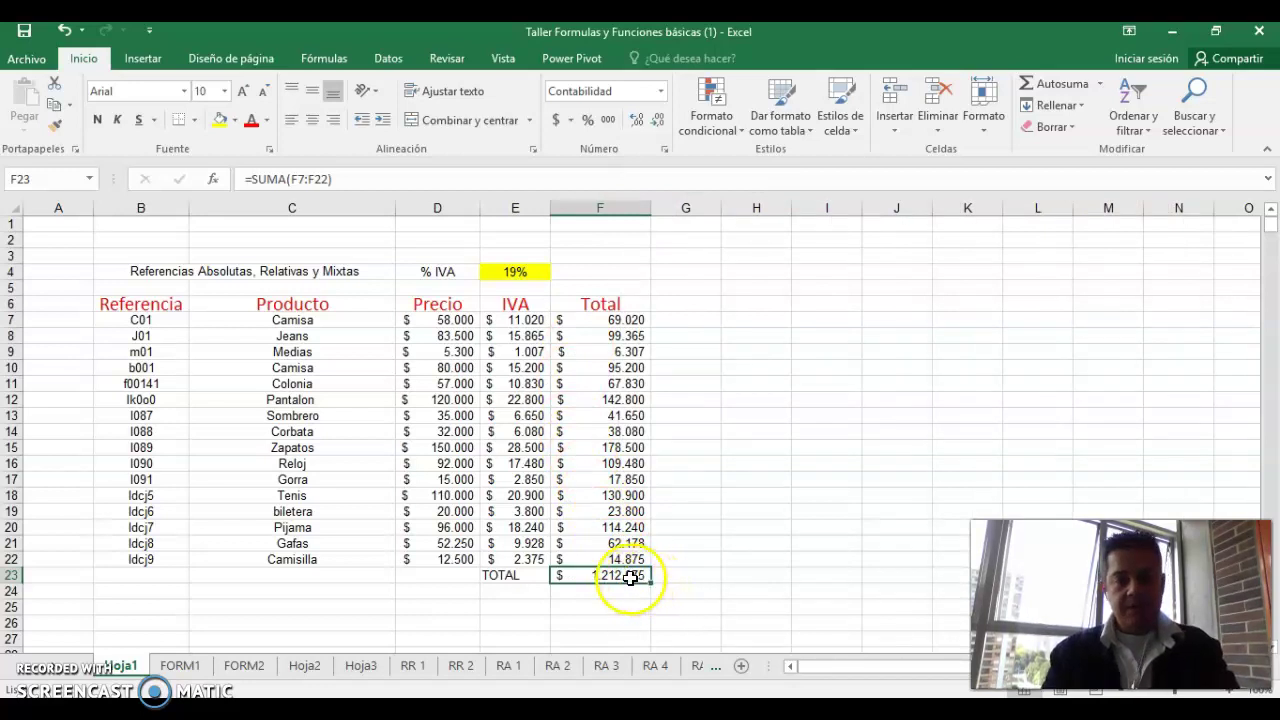
key("Delete")
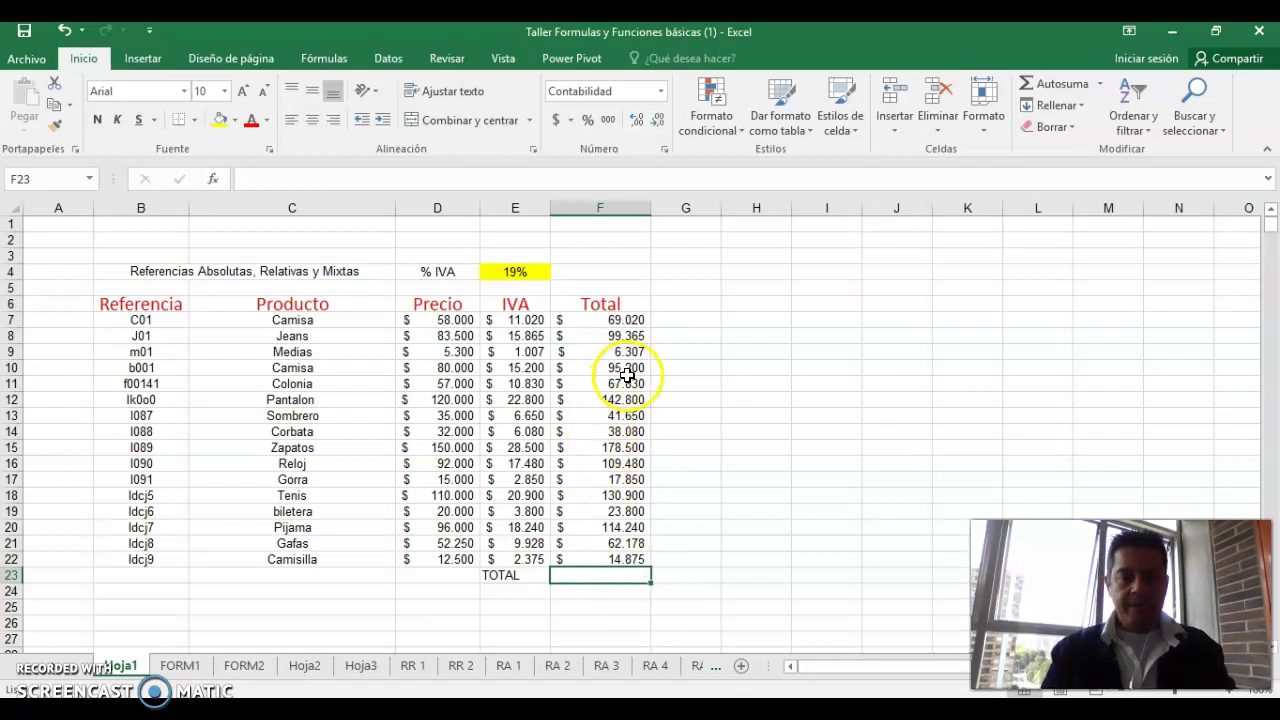
Step: Calculate the grand total of the Total column in F23 by applying AutoSum to F7:F23
left_click(608, 319)
left_click_drag(608, 319, 618, 579)
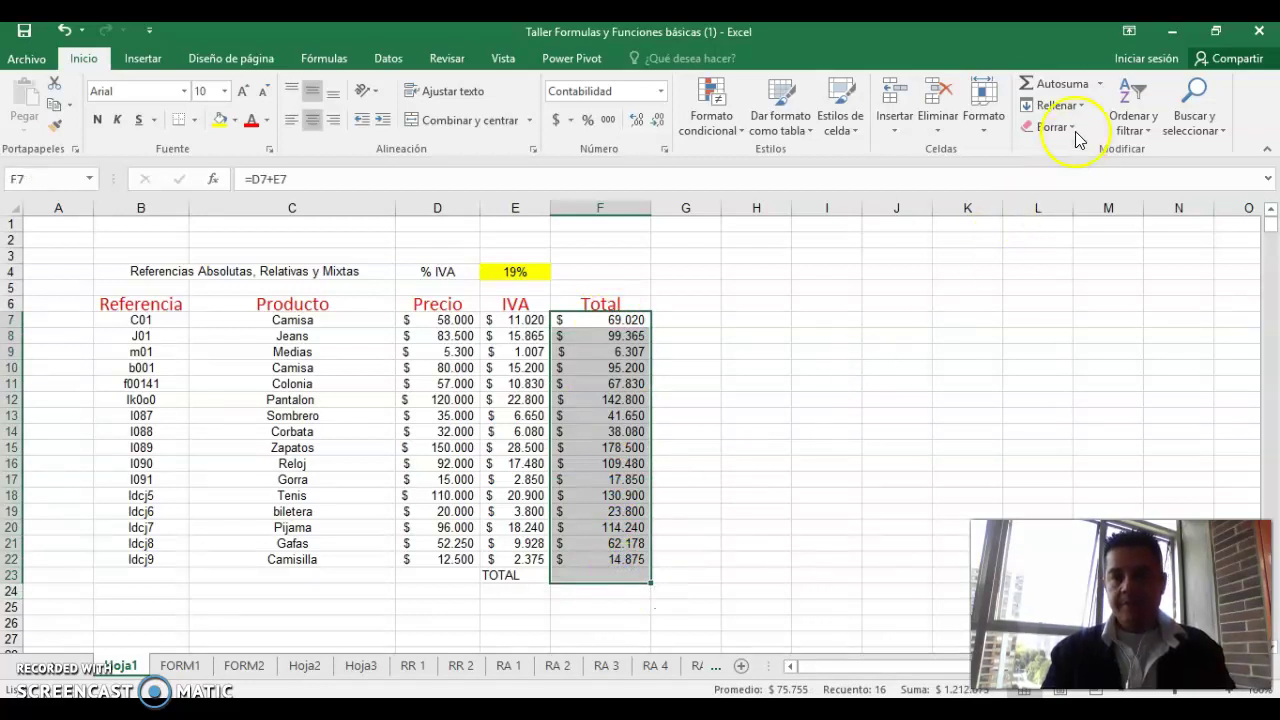
left_click(1060, 86)
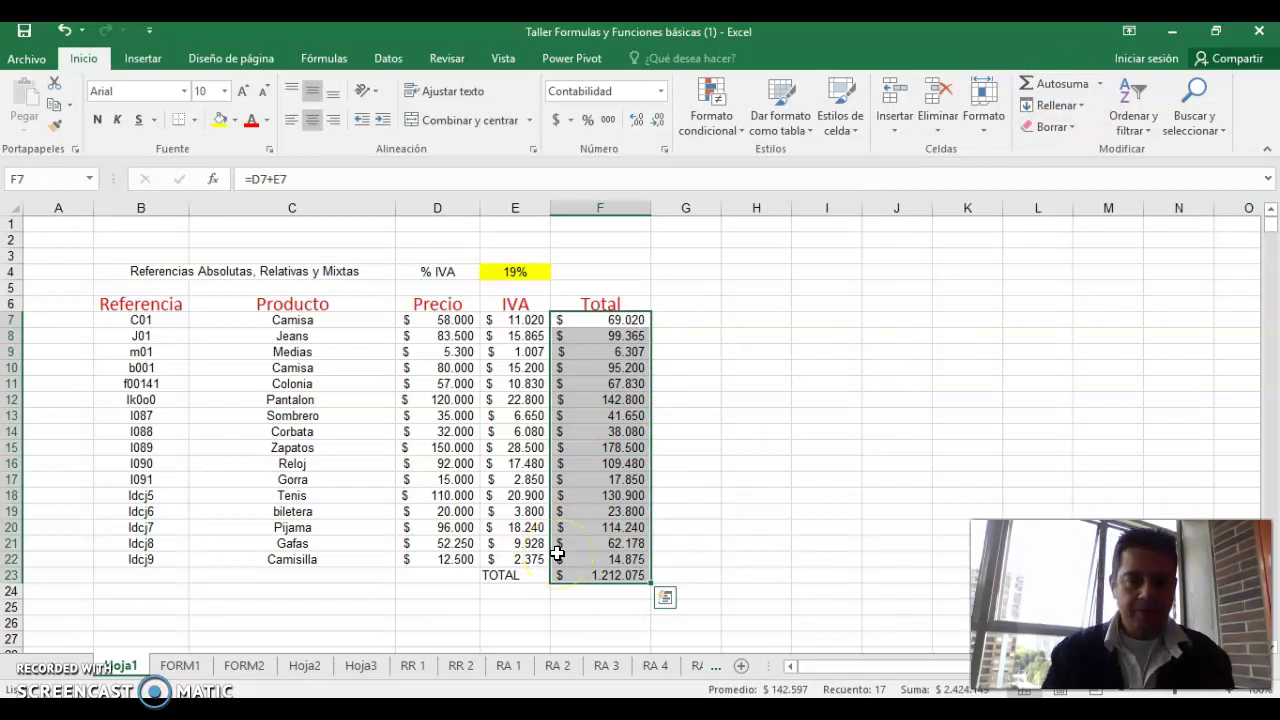
left_click(701, 510)
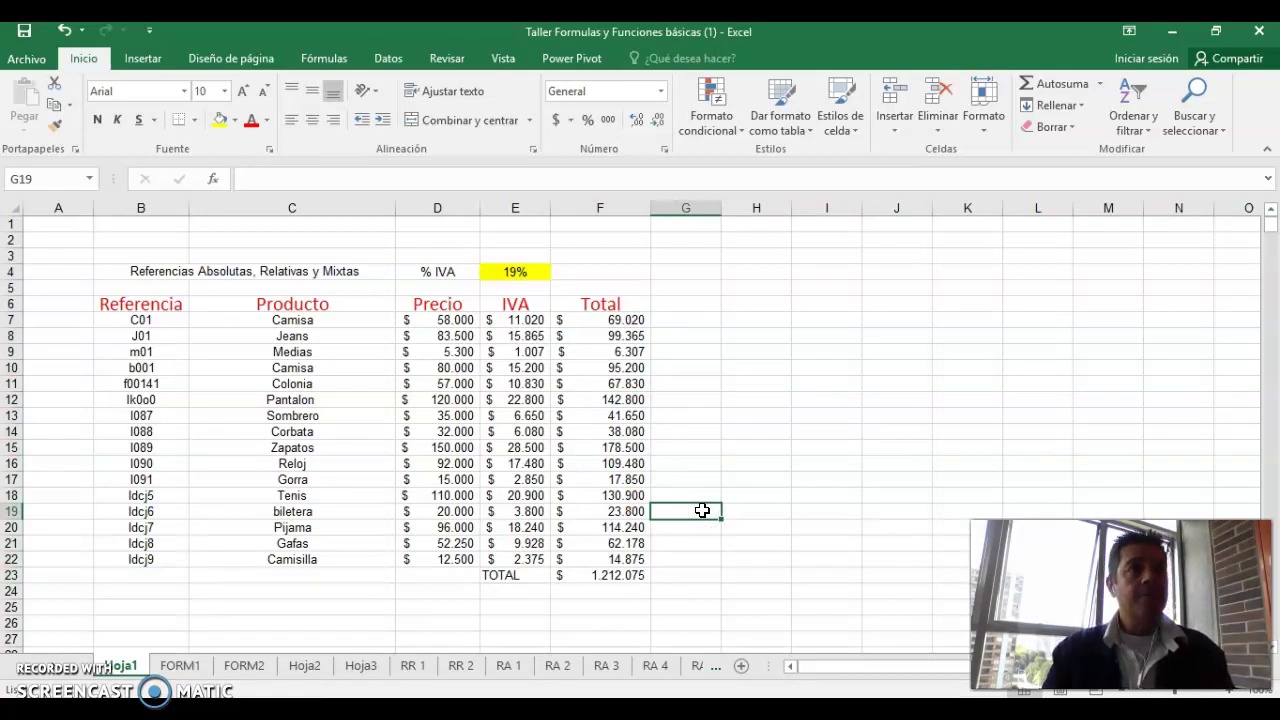
Step: On the FORM1 sheet, calculate the Costo Total for Mesas in D3 with =B3*C3
left_click(201, 672)
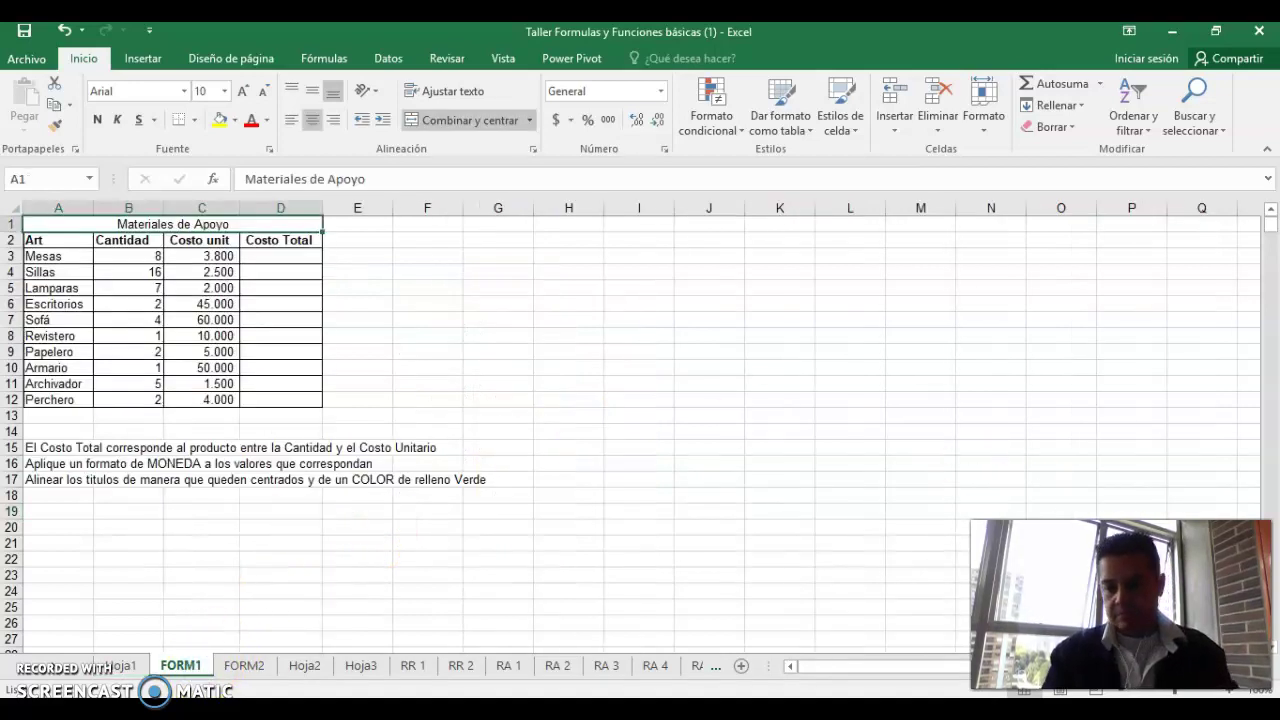
left_click(1230, 694)
left_click(1230, 694)
left_click(1230, 694)
left_click(1230, 694)
left_click(1230, 694)
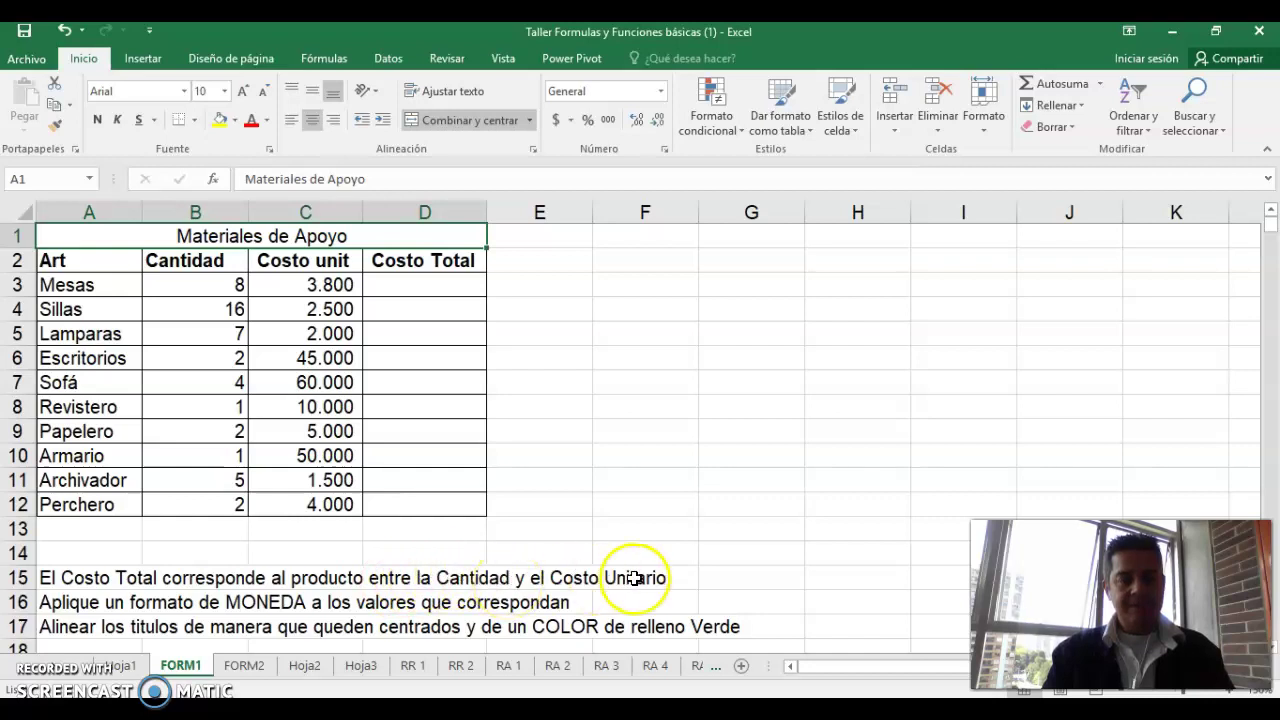
left_click(439, 288)
type("=")
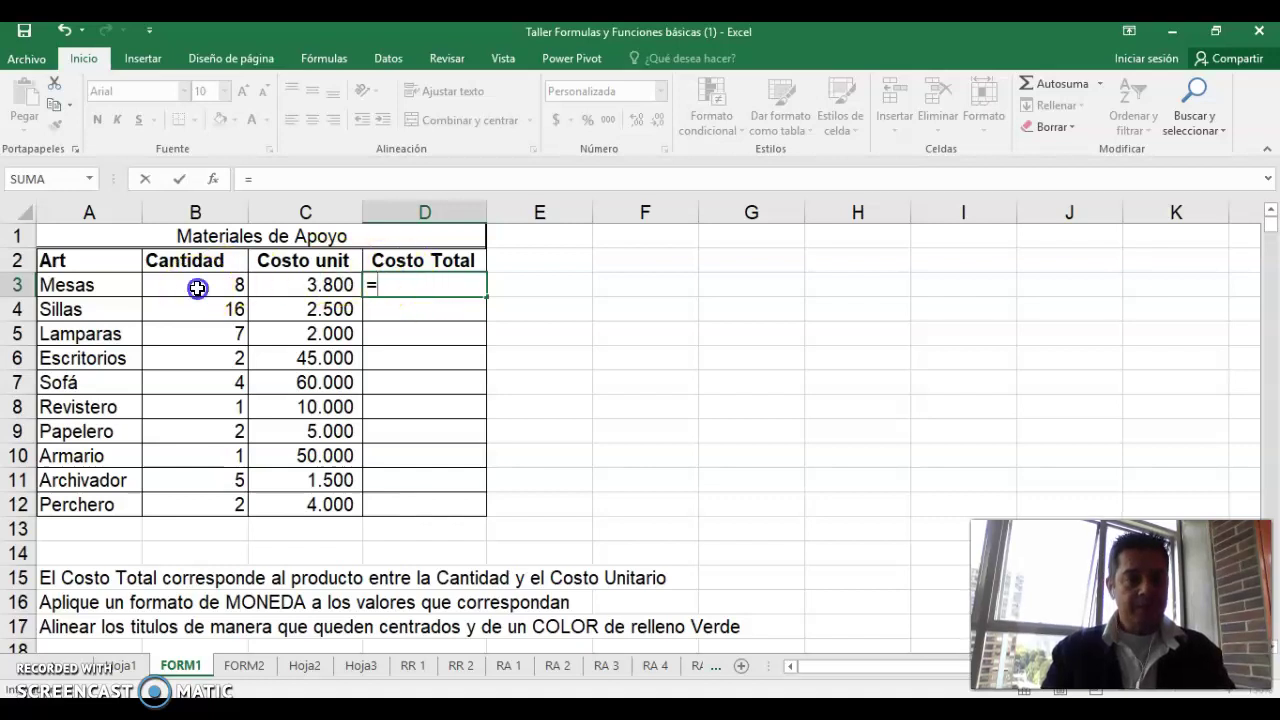
left_click(197, 288)
type("*")
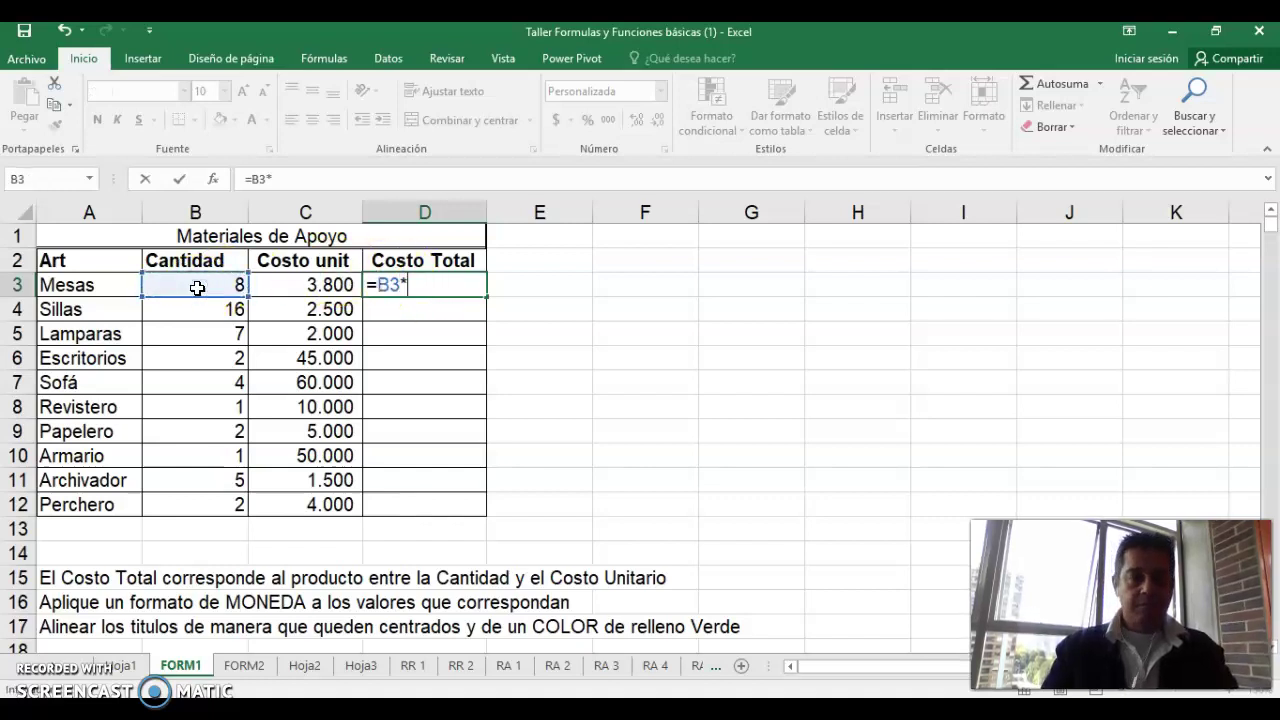
left_click(300, 285)
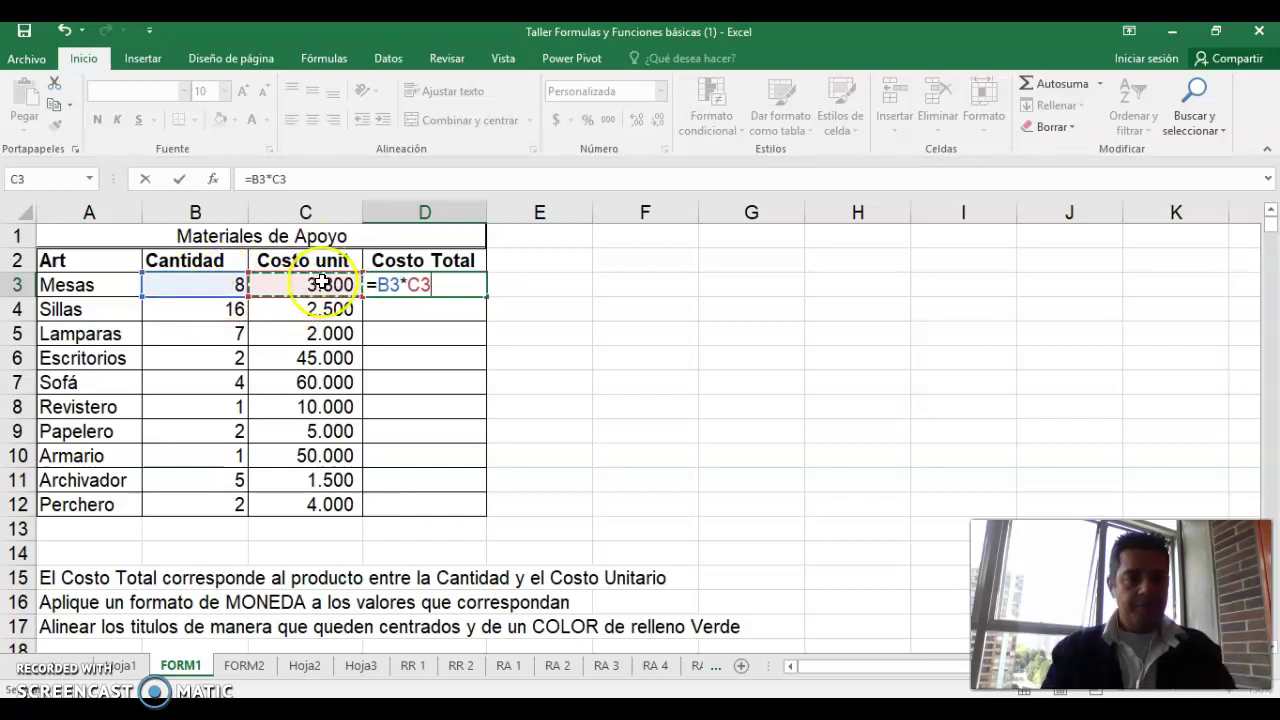
key("Return")
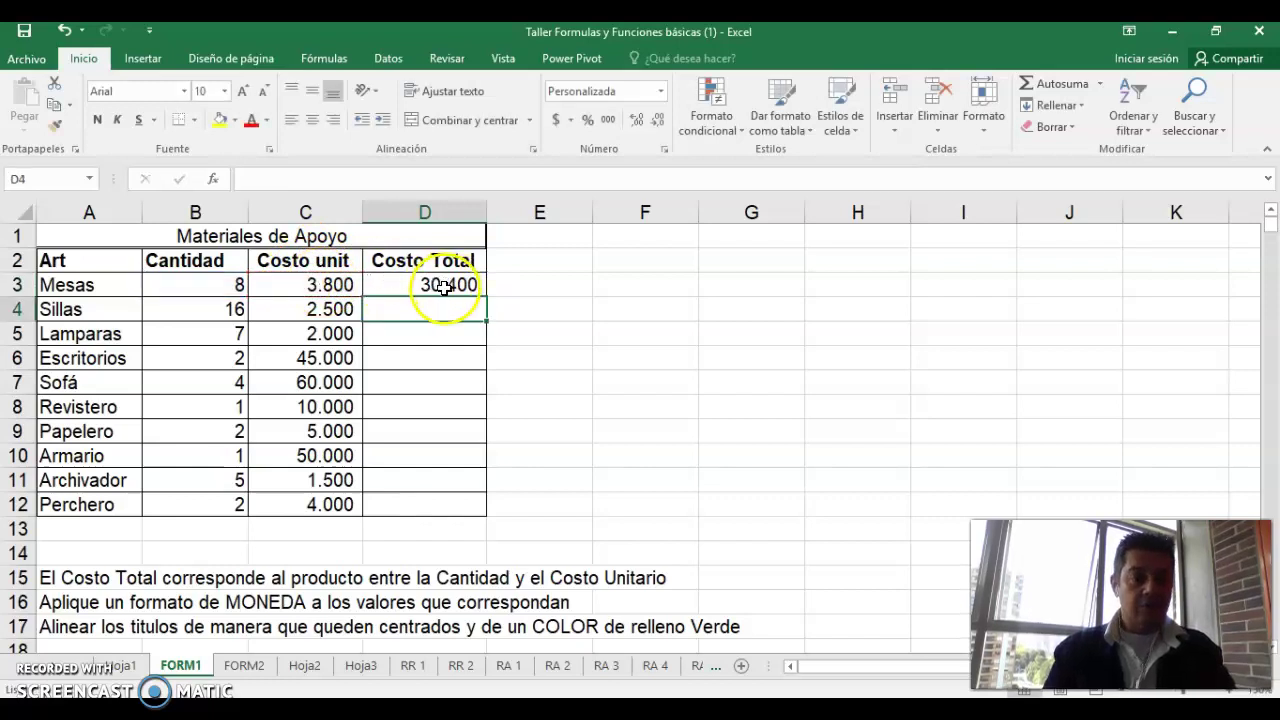
Step: Fill the Costo Total formula down from D3 through D12 and format the range as Moneda
left_click(417, 287)
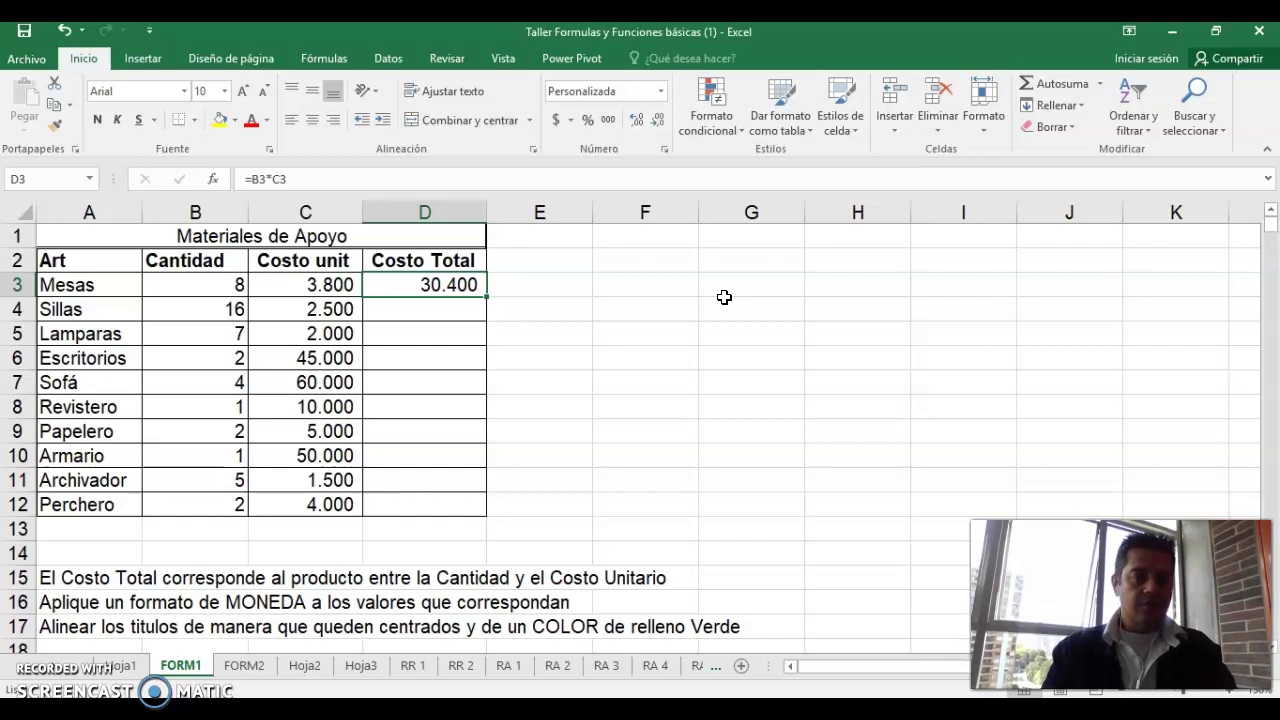
double_click(486, 296)
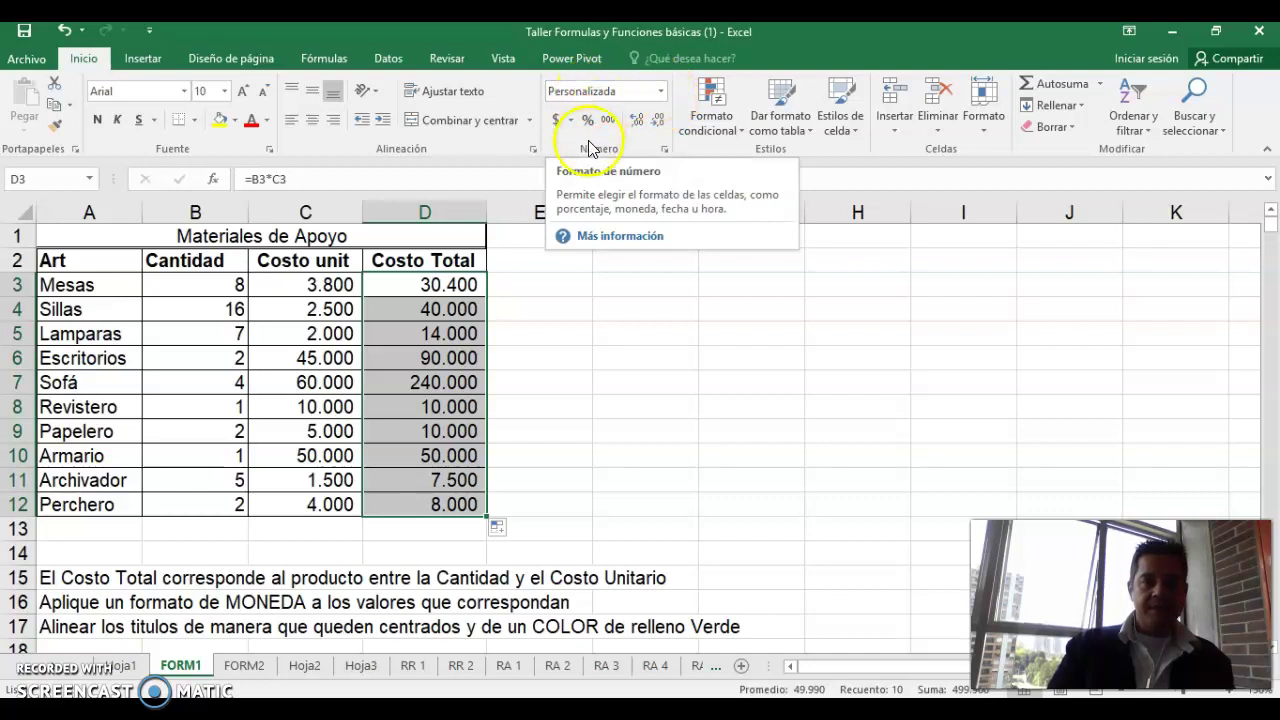
left_click(660, 94)
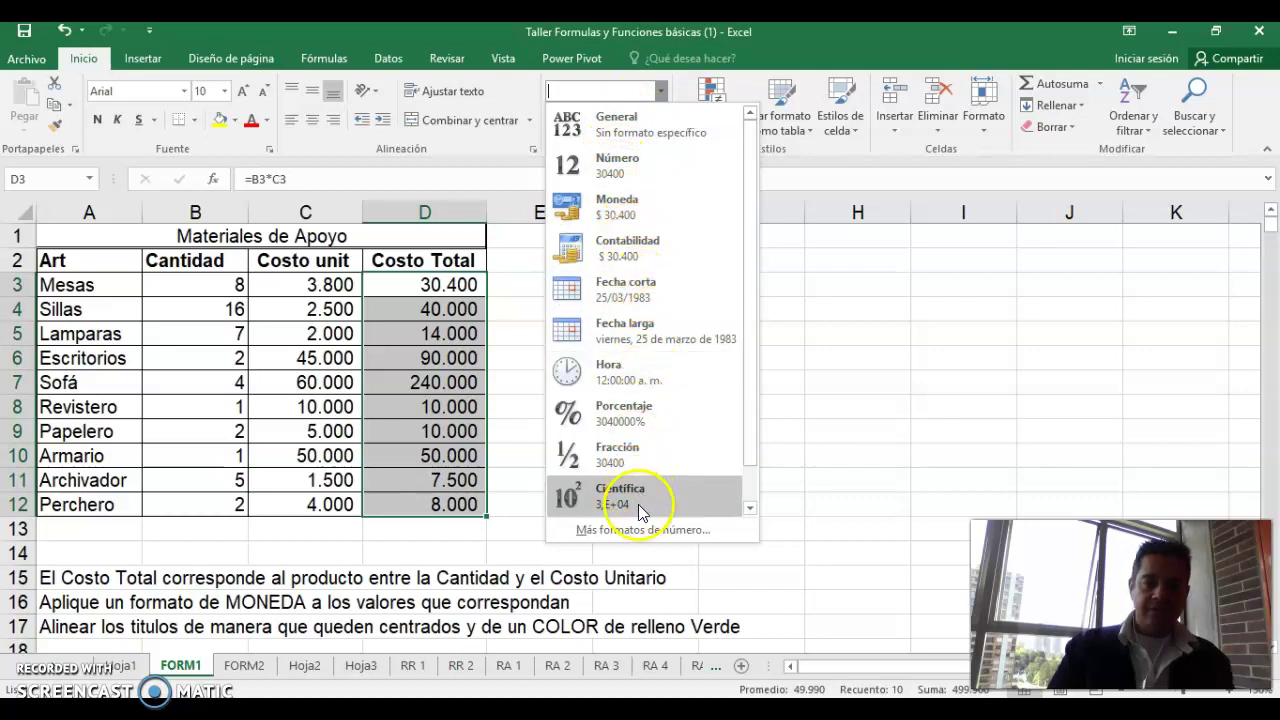
left_click(622, 218)
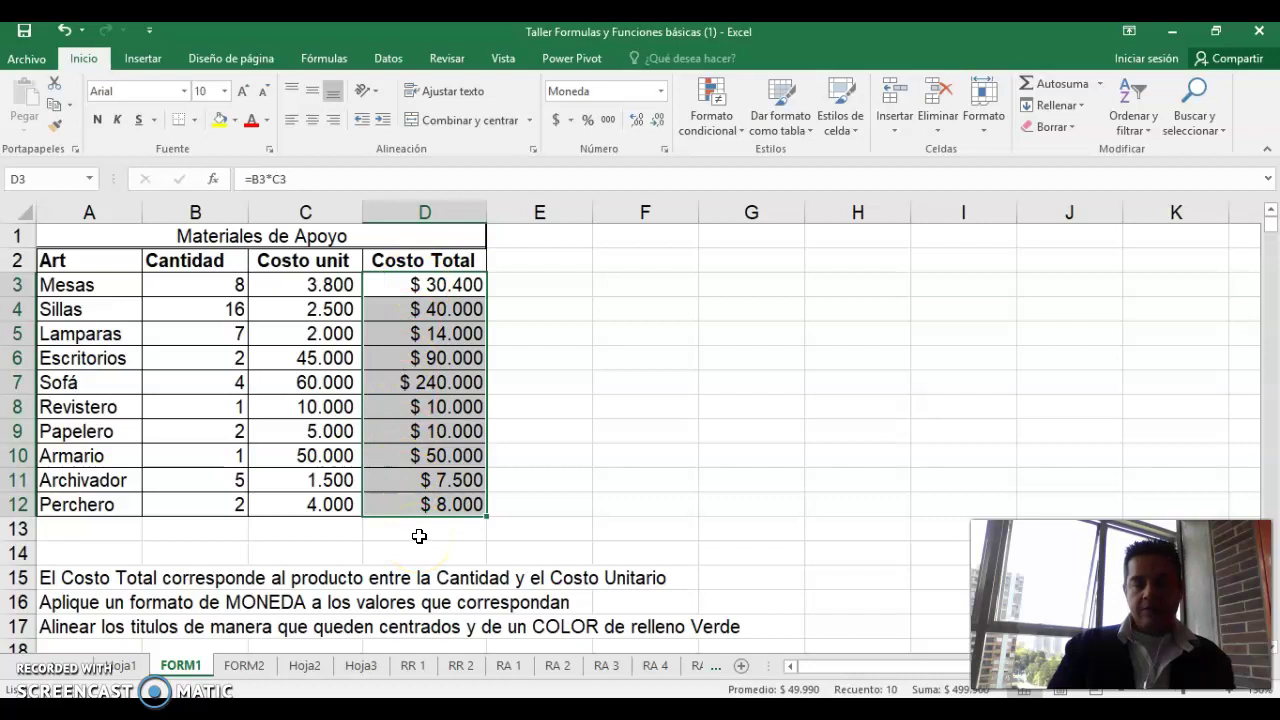
Step: Review the Moneda number format settings of cell D3 and leave them without changes
left_click(446, 285)
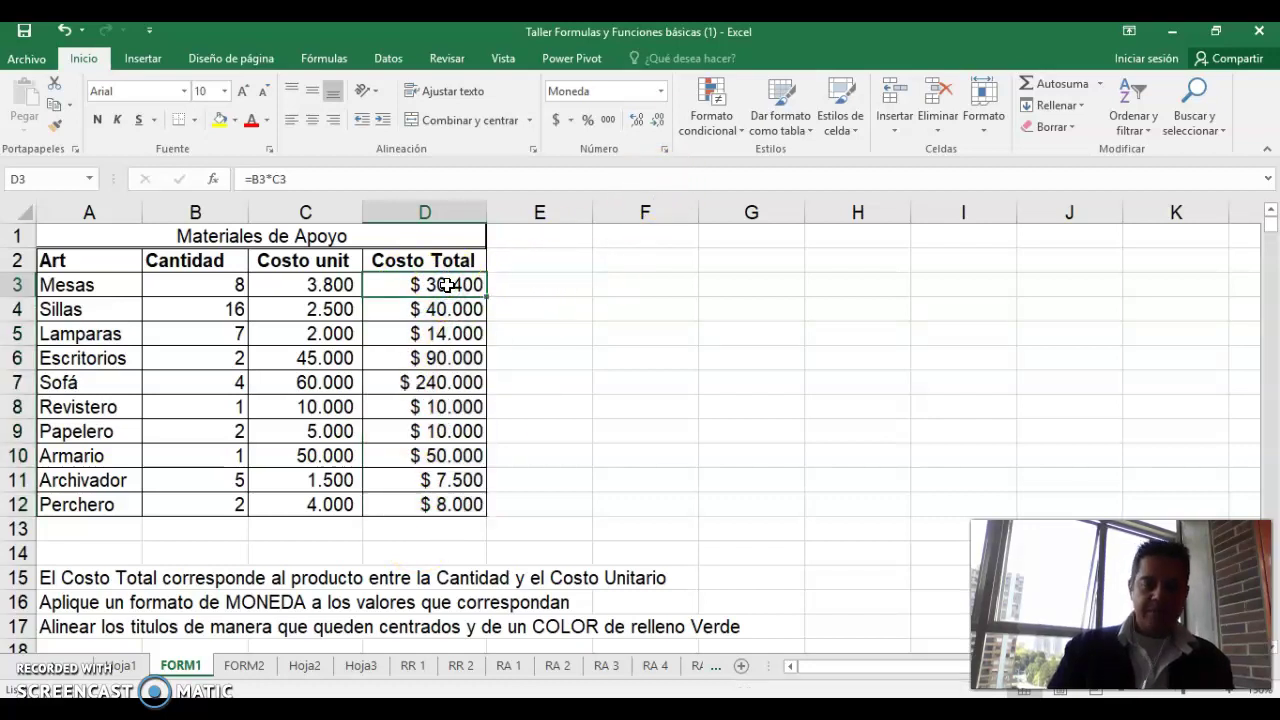
right_click(448, 287)
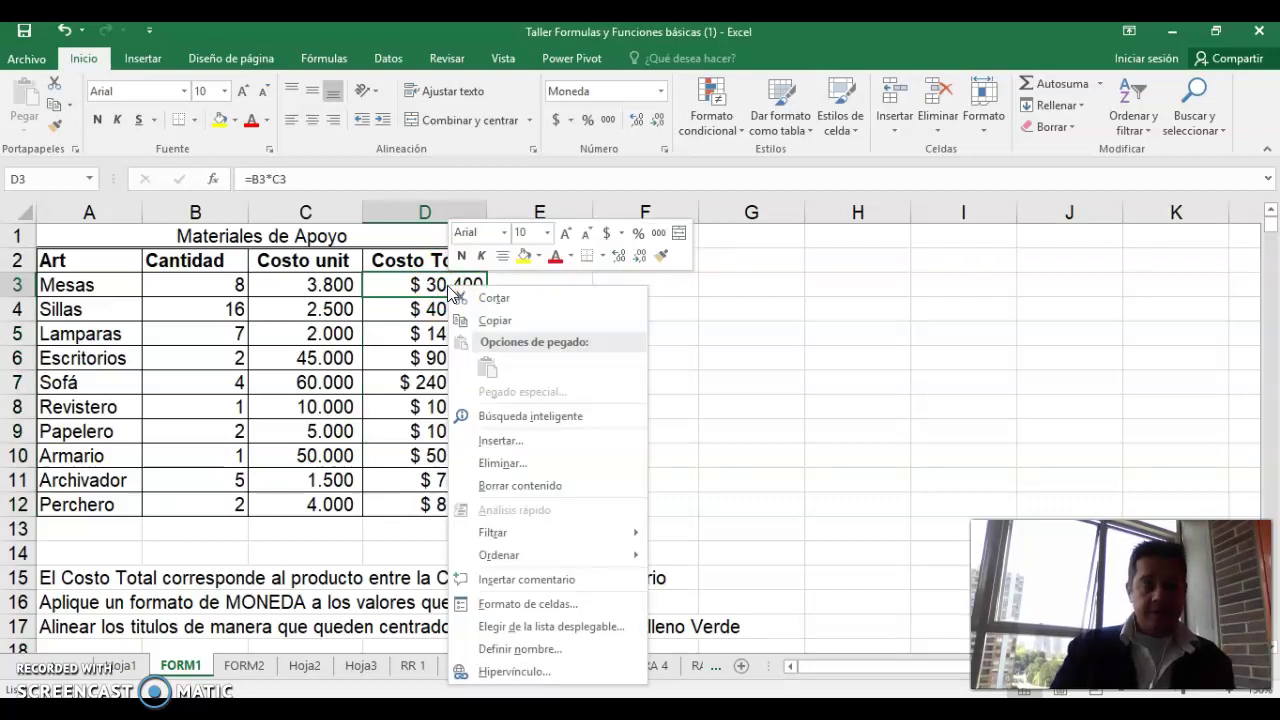
left_click(546, 604)
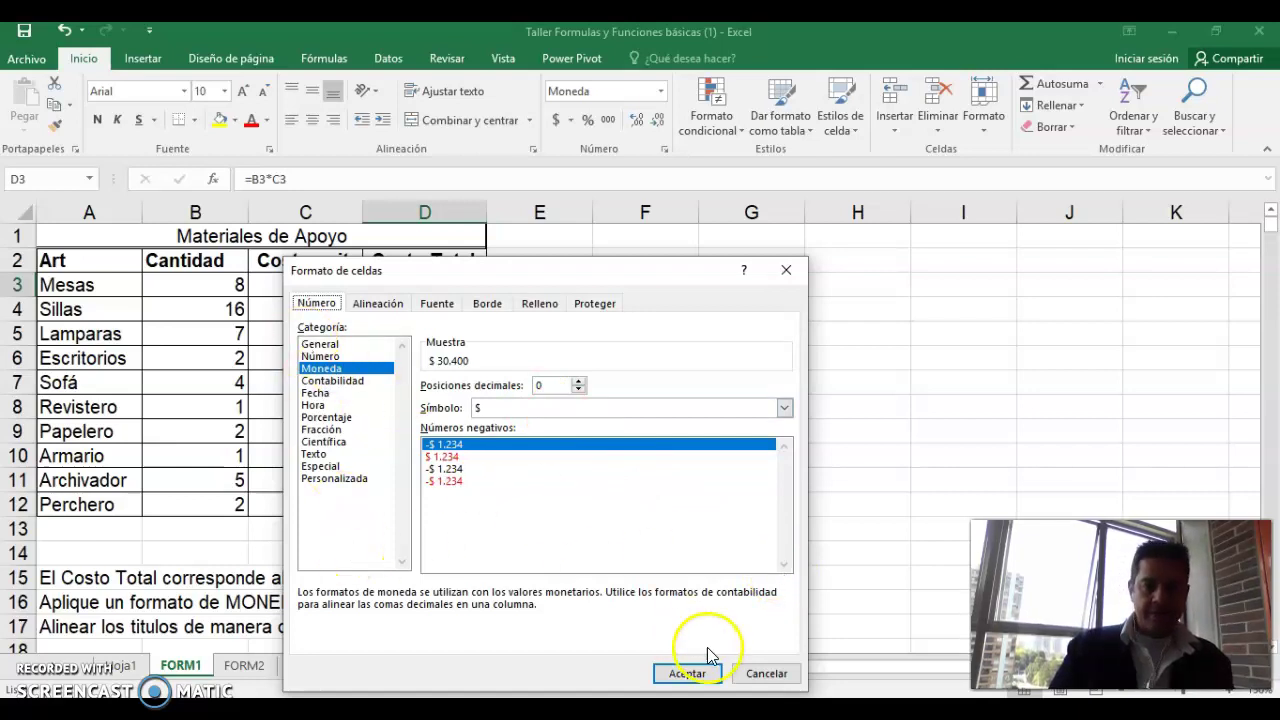
left_click(765, 673)
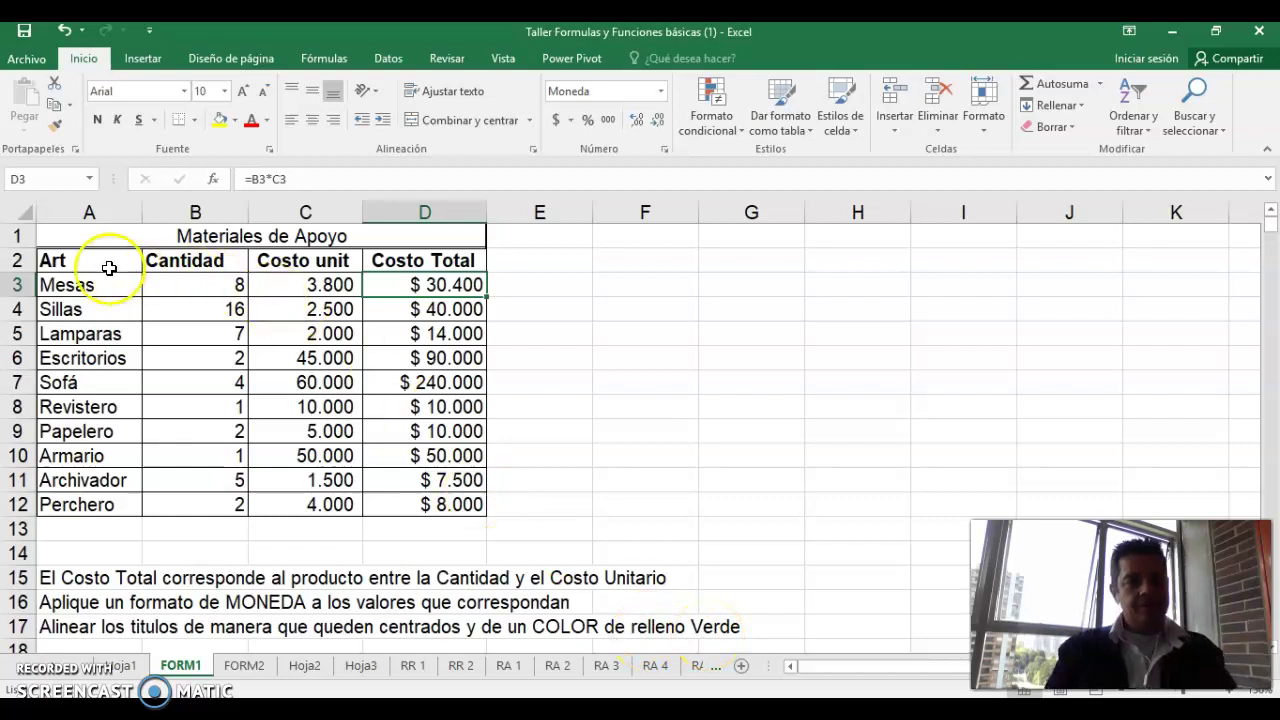
Step: Center the header titles in A2:D2 horizontally
left_click(76, 261)
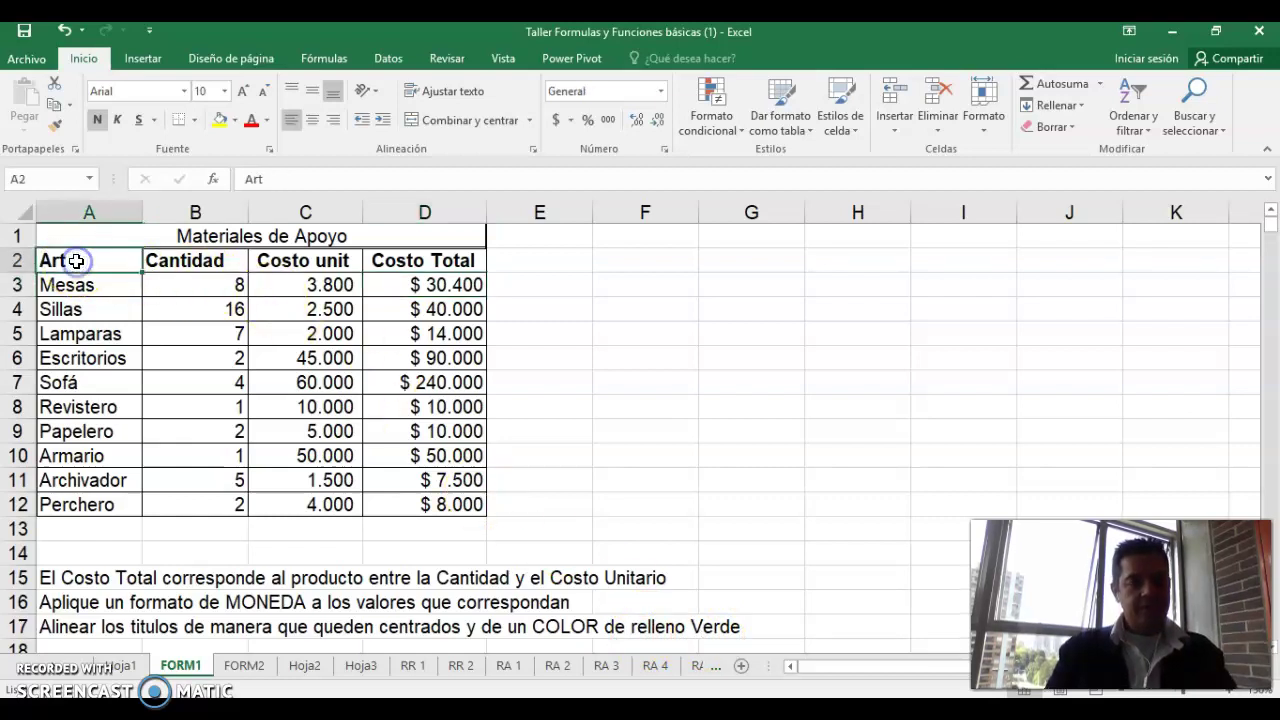
key("shift+Right")
key("shift+Right")
key("shift+Right")
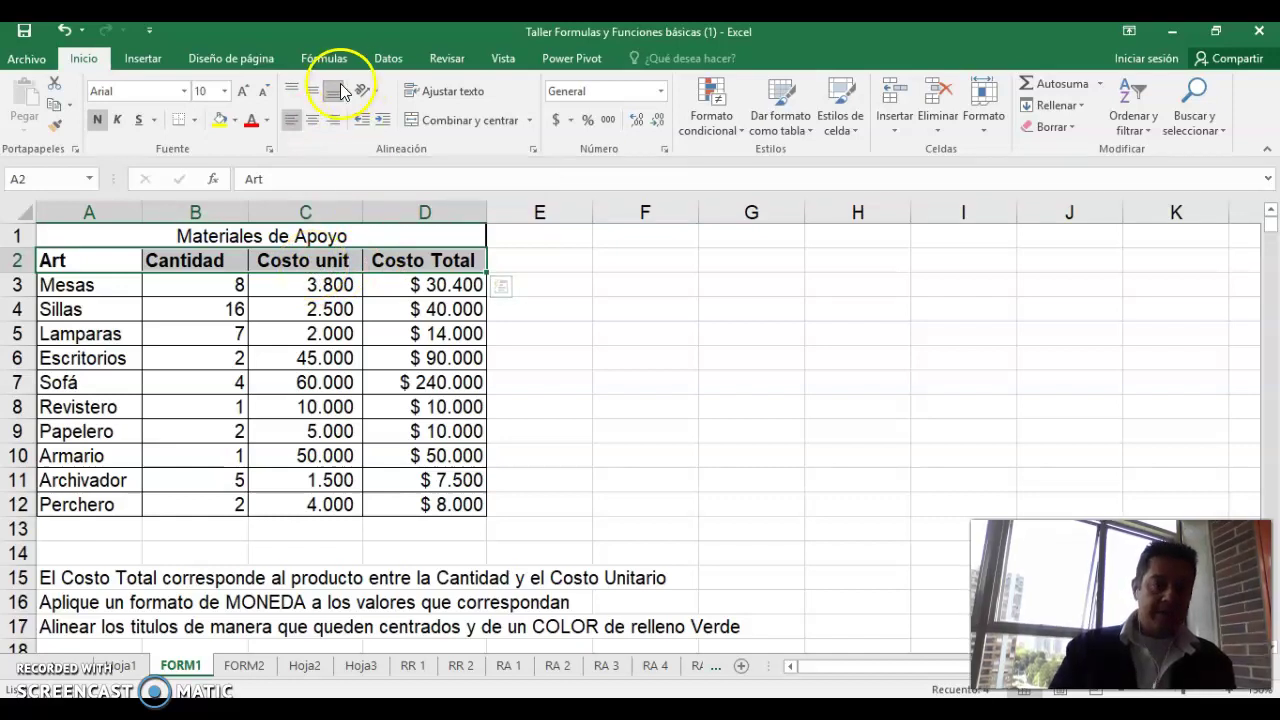
left_click(312, 124)
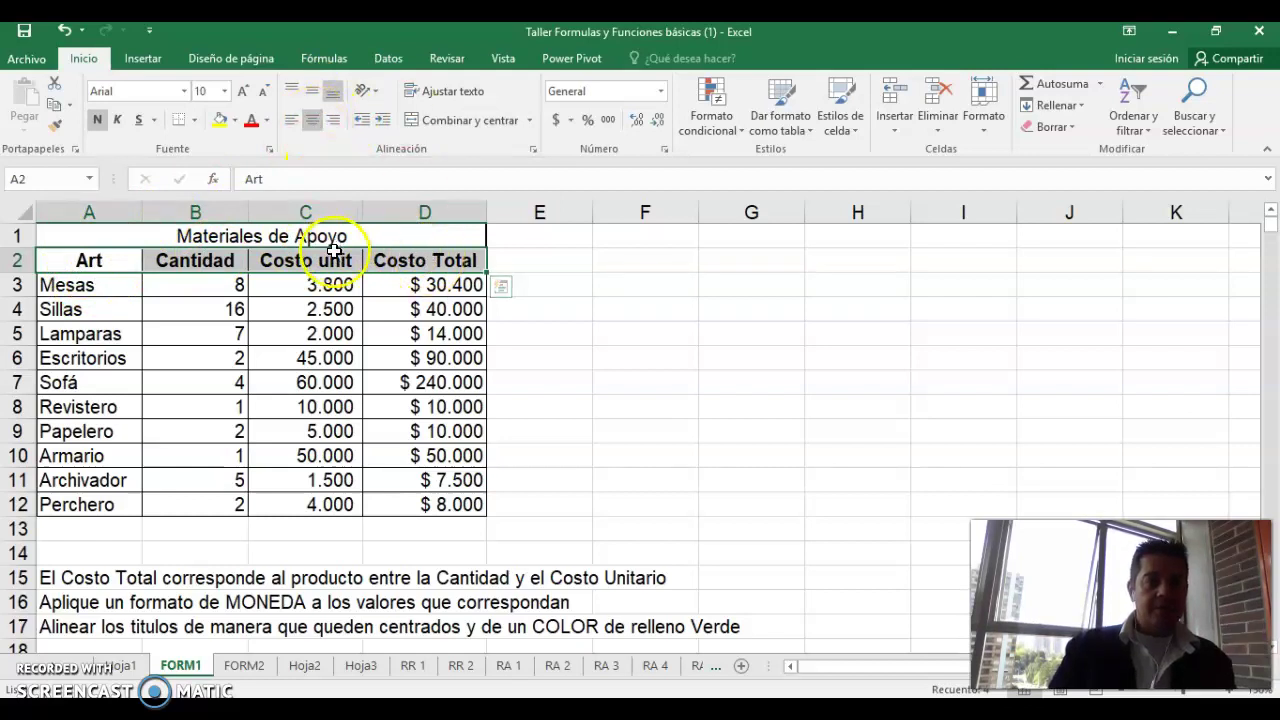
Step: Set the vertical text alignment of the header cells A2:D2 to Centrar in the cell format settings
right_click(196, 261)
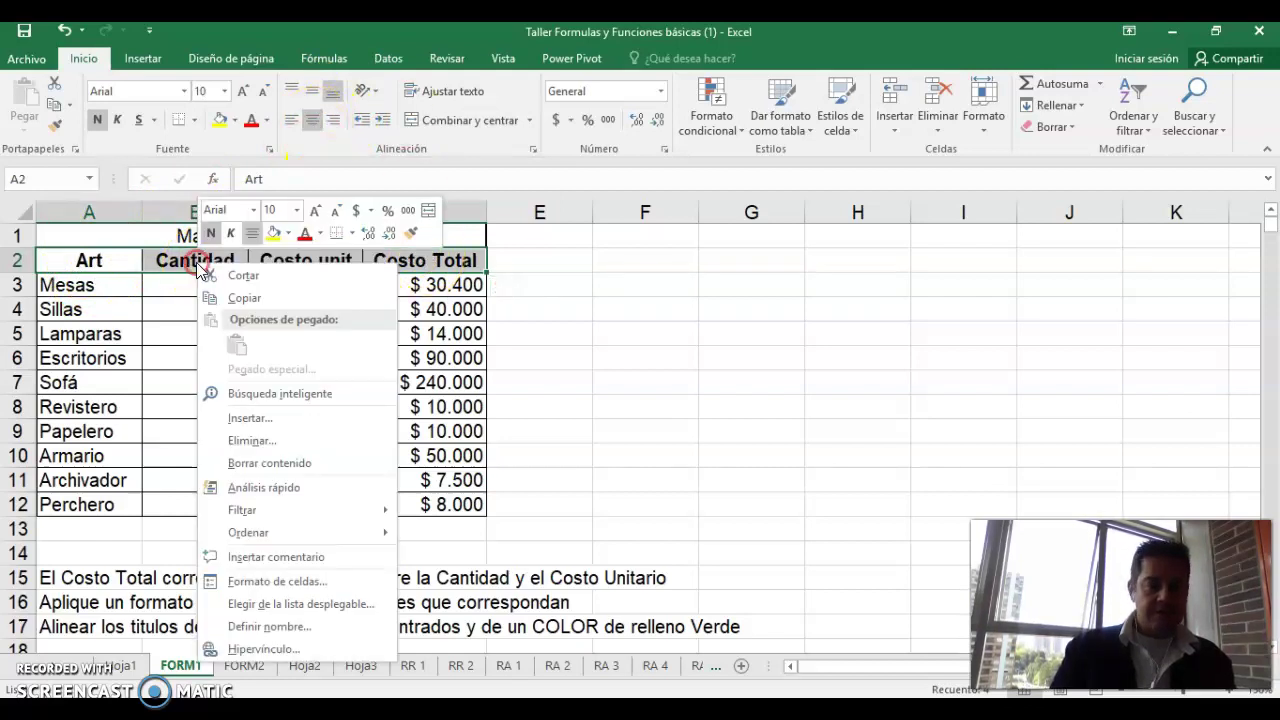
left_click(295, 583)
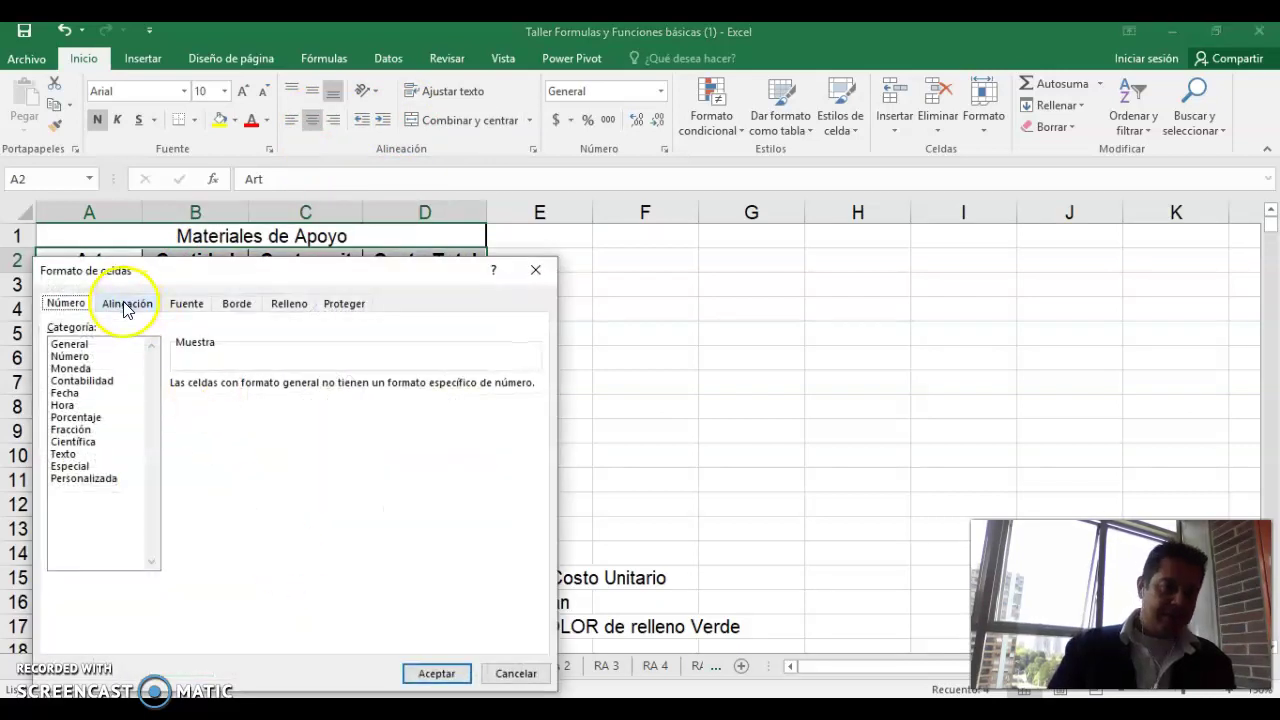
left_click(126, 306)
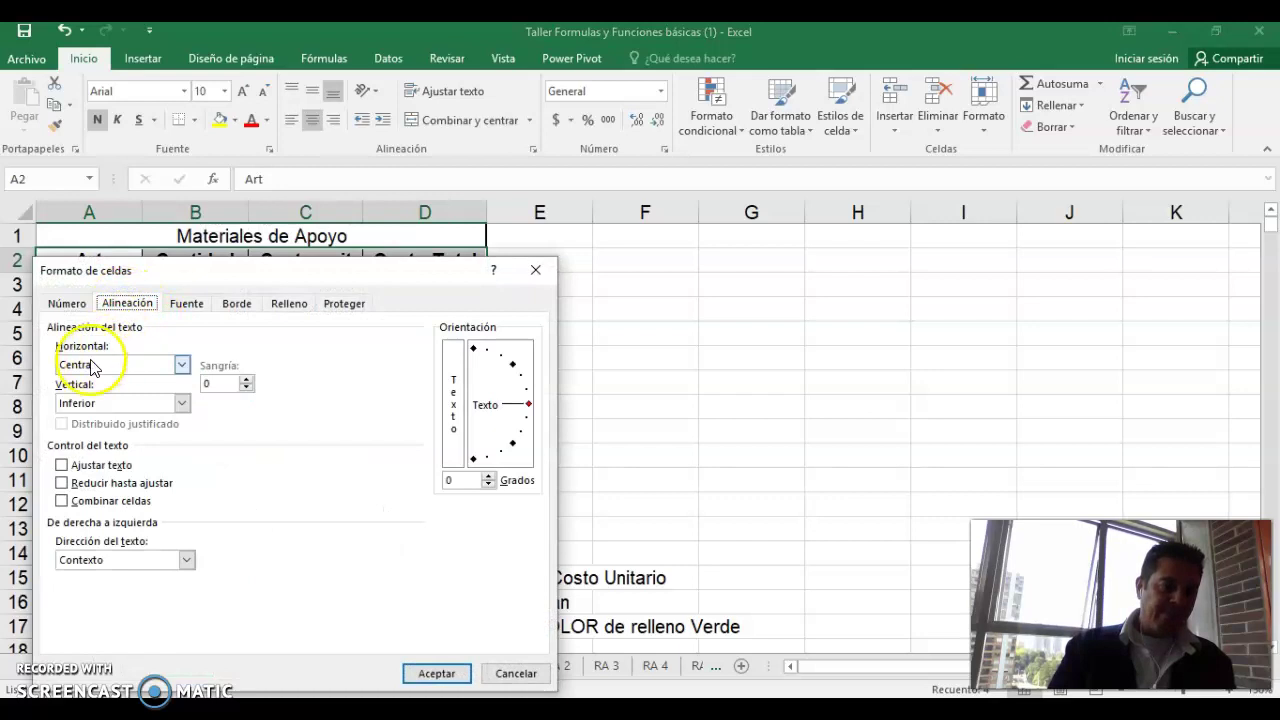
left_click(182, 403)
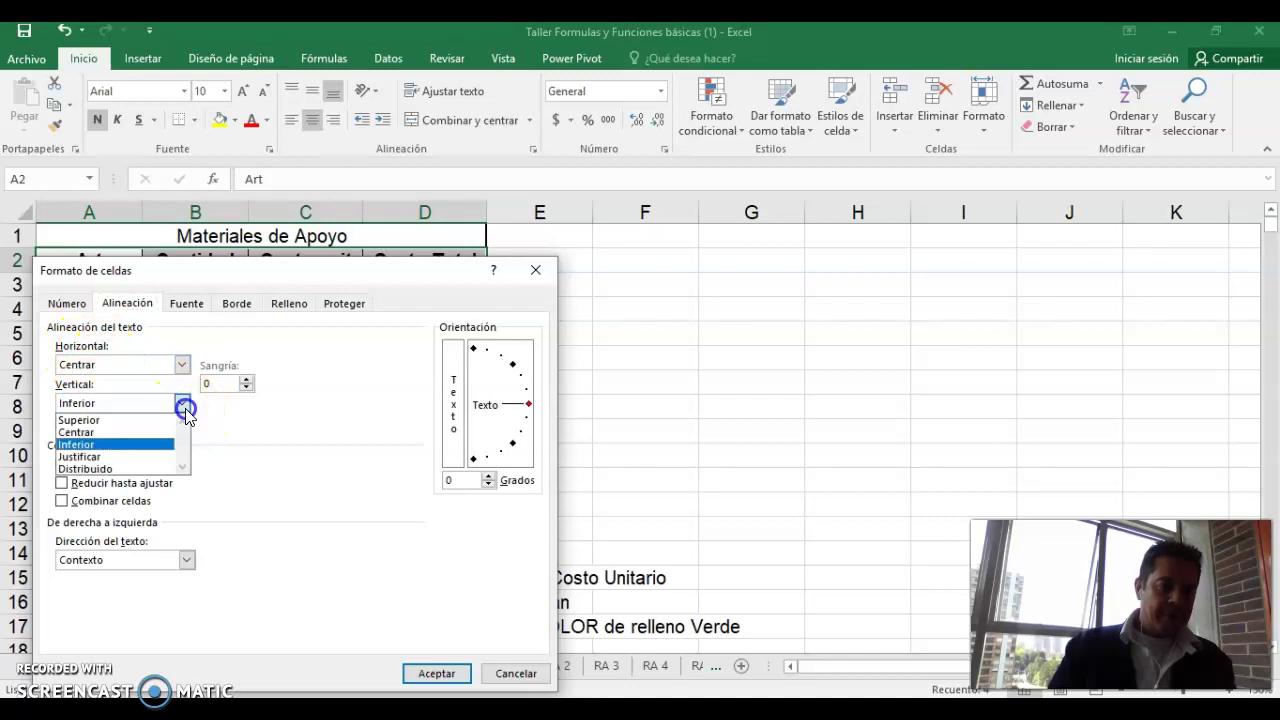
left_click(90, 432)
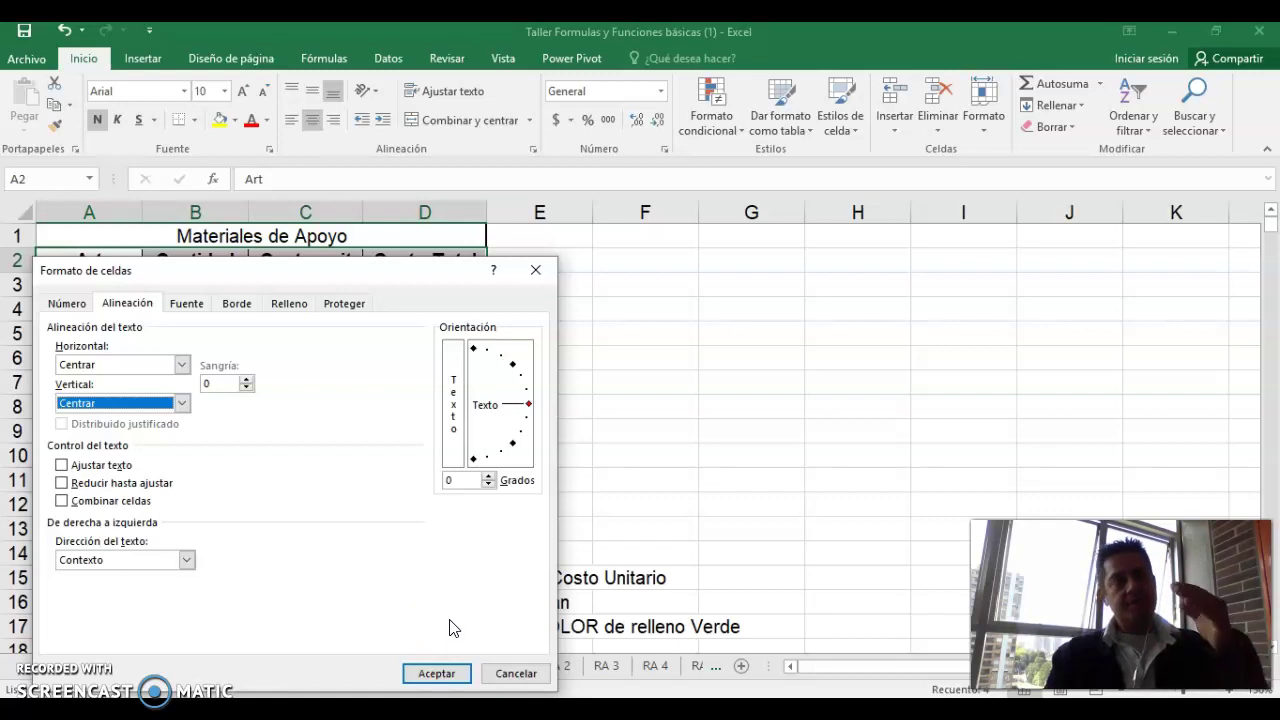
left_click(448, 676)
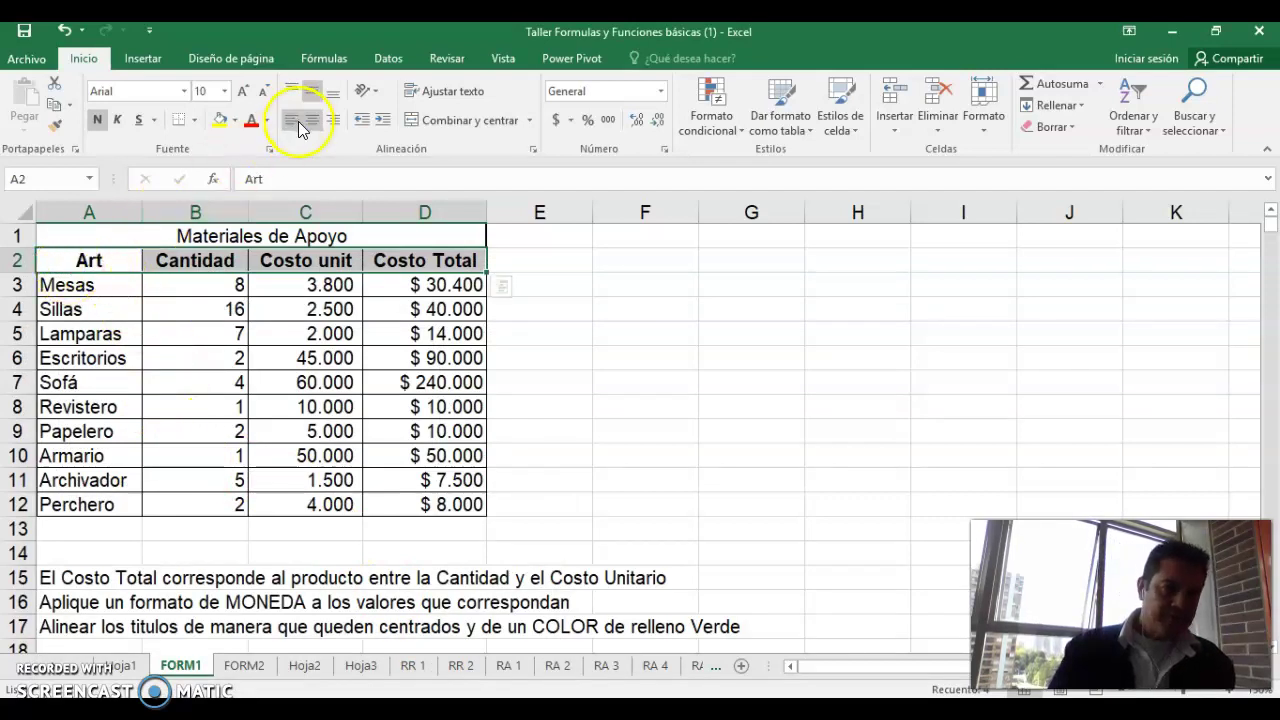
Step: Preview the standard green fill on headers A2:D2 and set their font color to standard green
left_click_drag(49, 254, 447, 270)
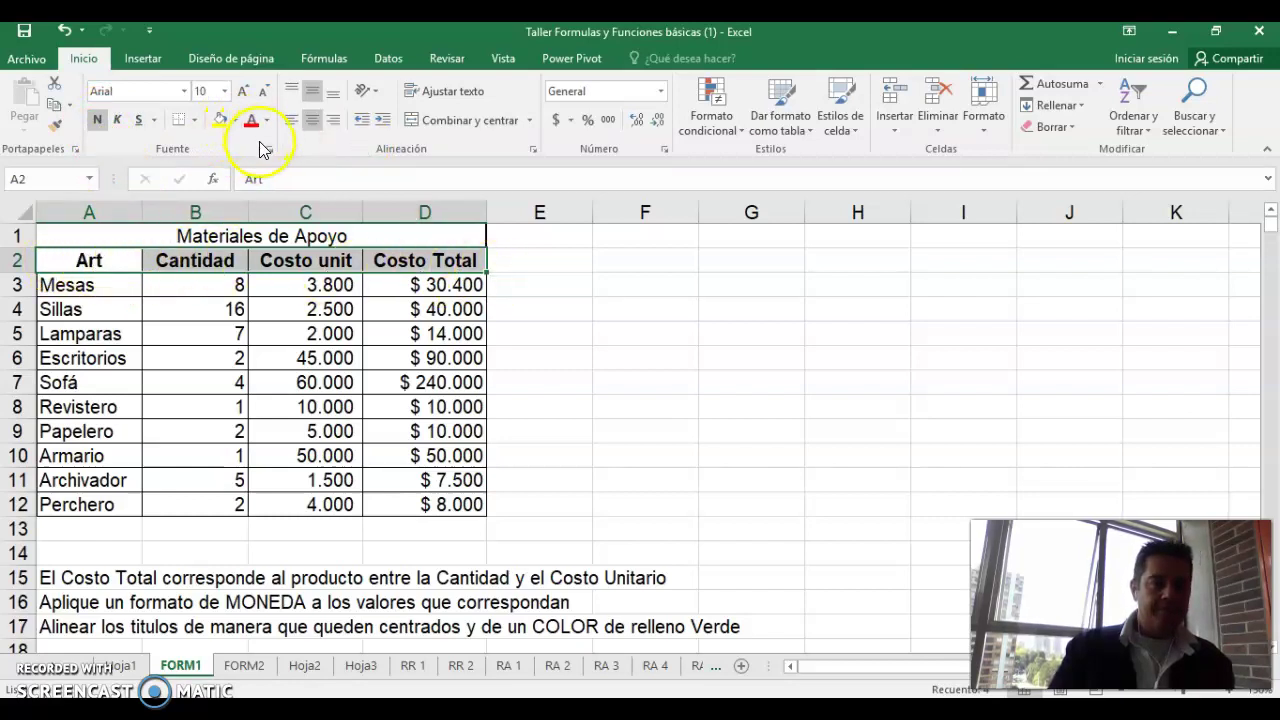
left_click(233, 121)
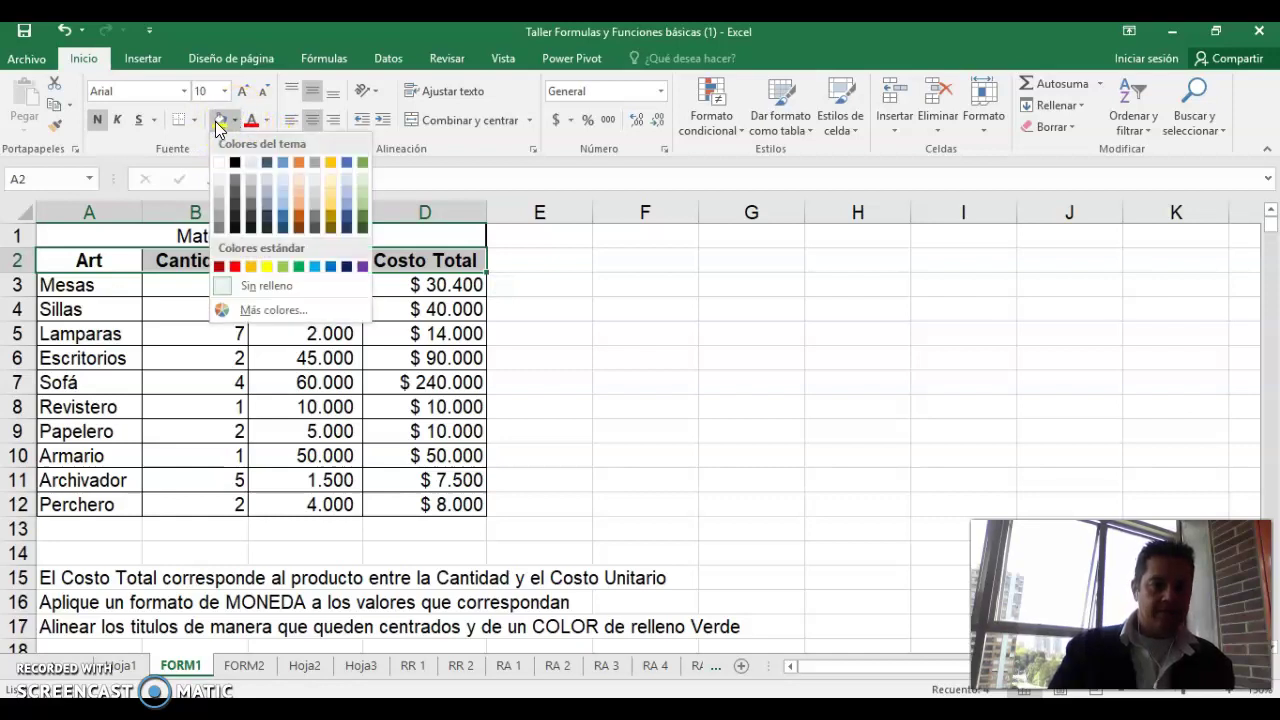
left_click(300, 268)
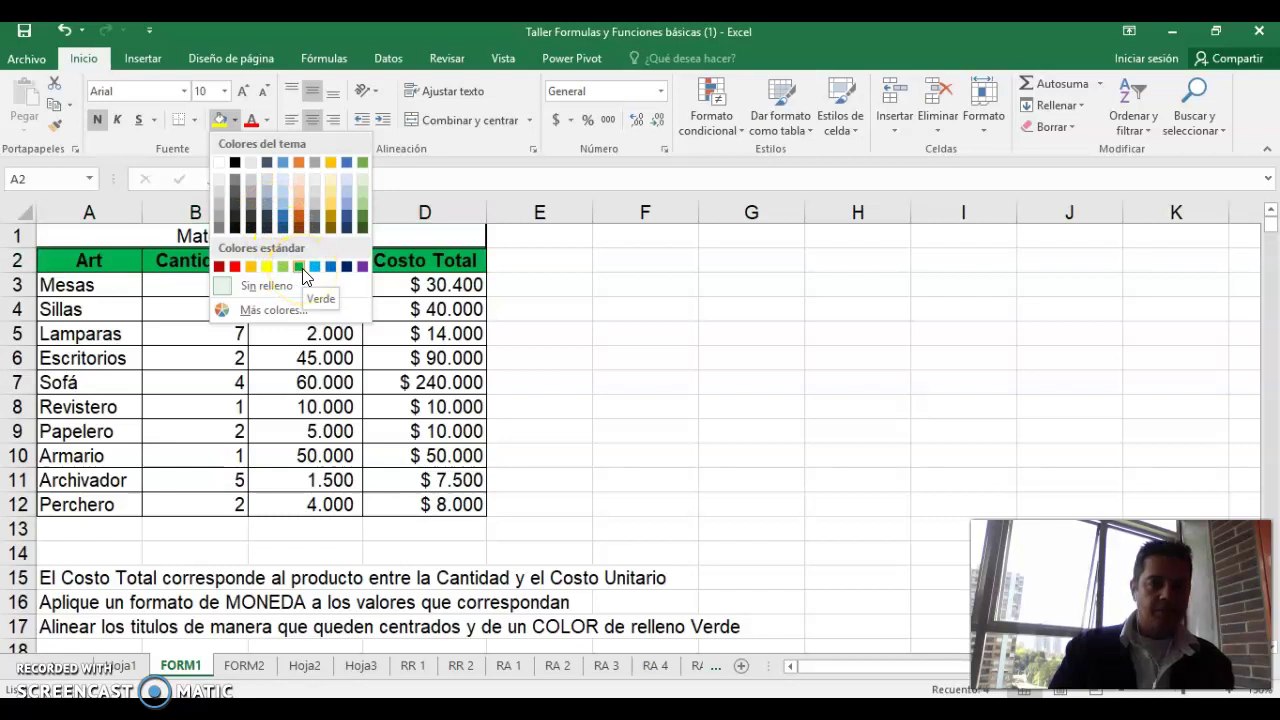
left_click(225, 142)
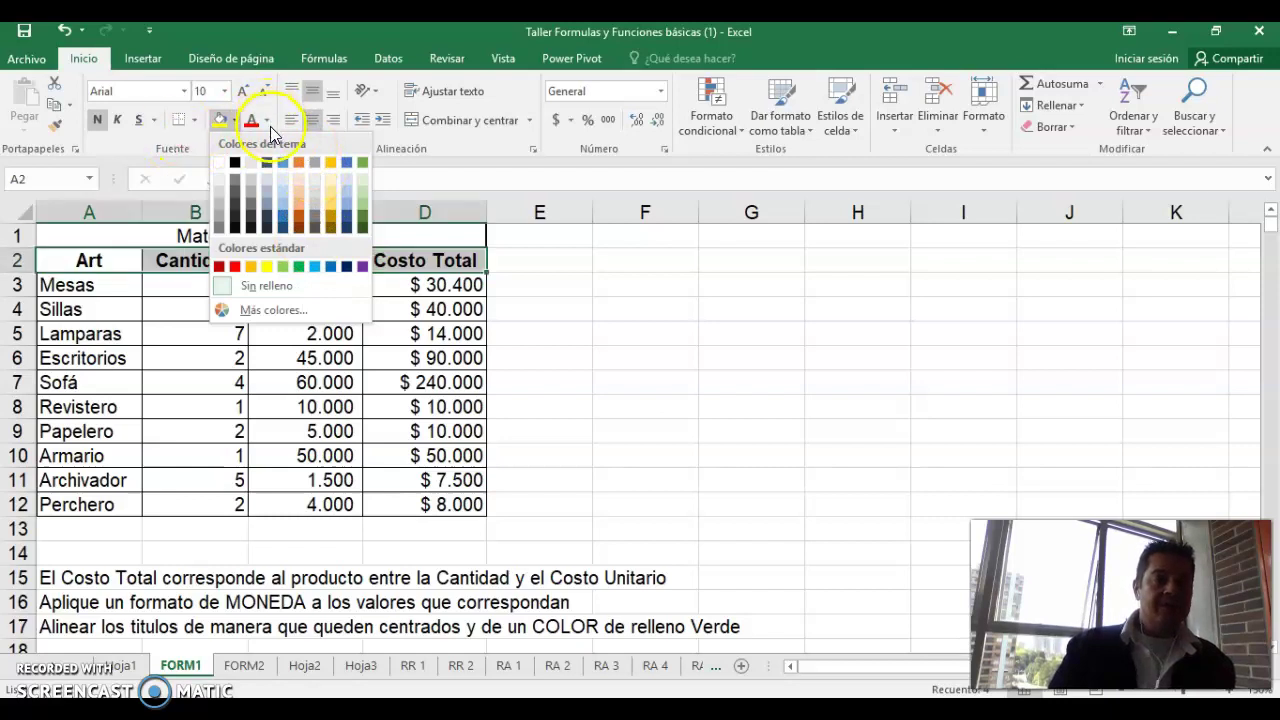
left_click(267, 120)
left_click(267, 120)
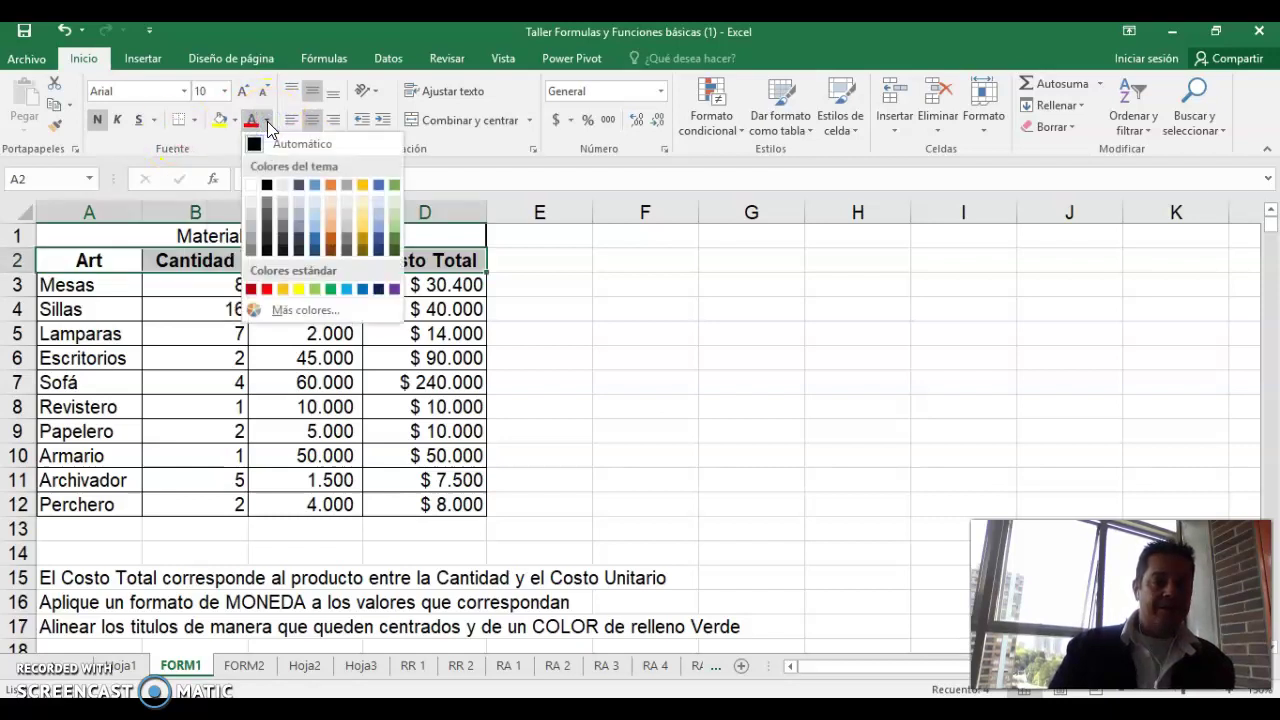
left_click(330, 291)
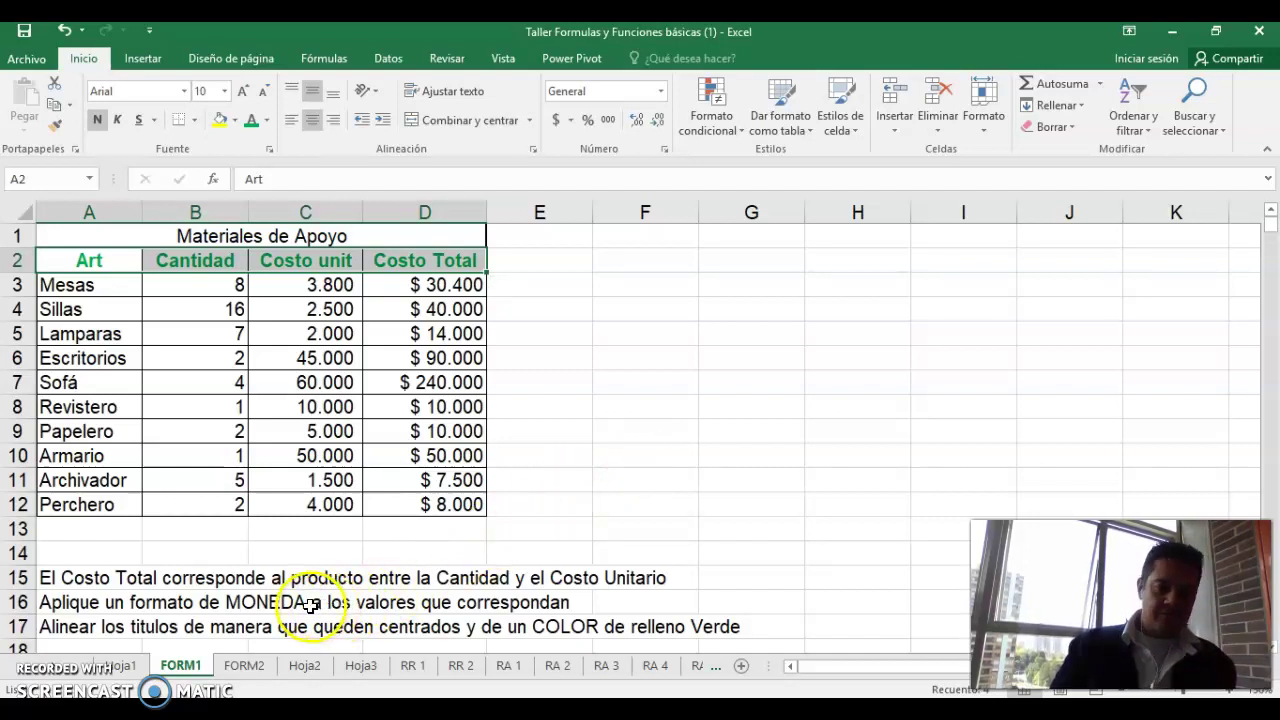
Step: On the FORM2 sheet, enter 20% in J3 as the weight for C1
left_click(243, 667)
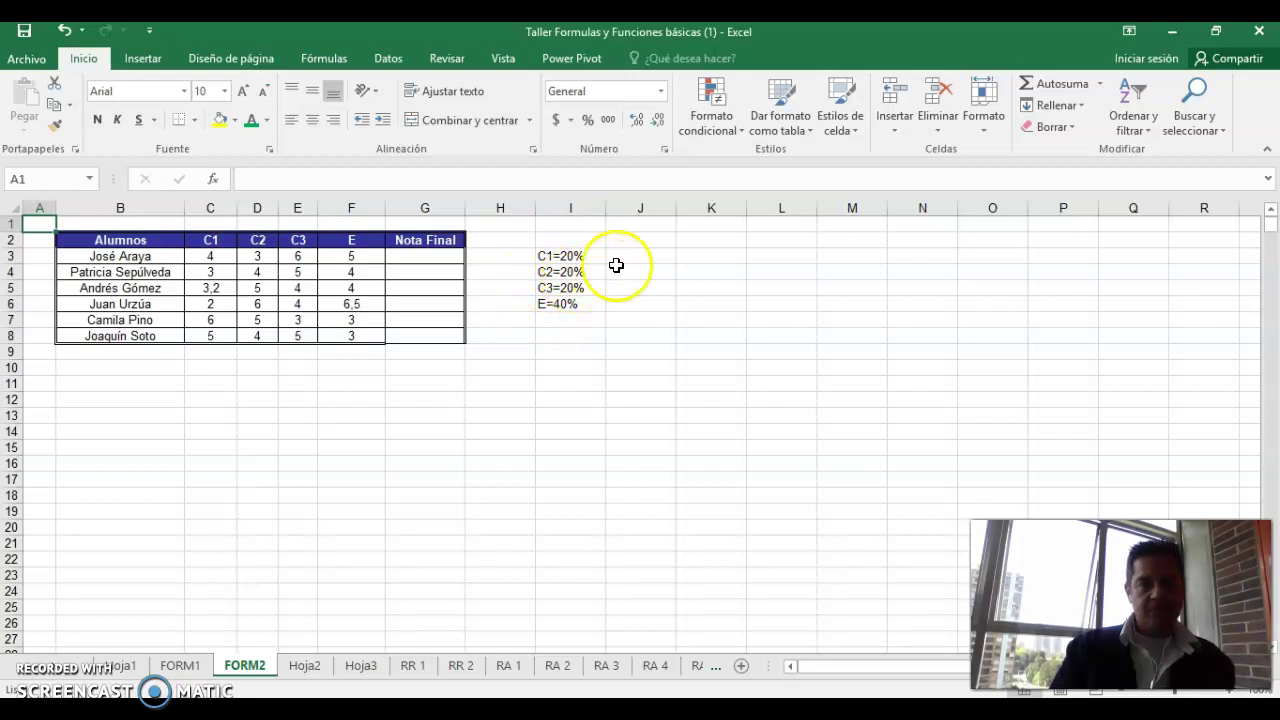
left_click(636, 258)
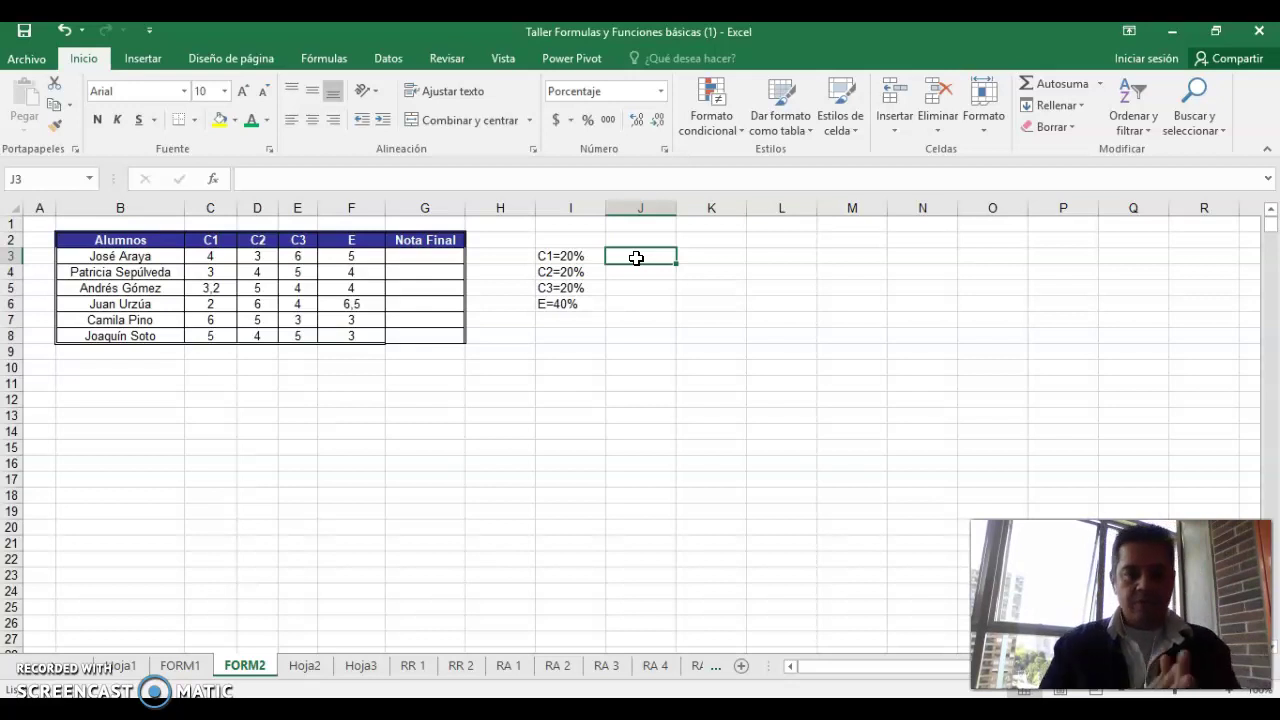
type("20")
key("Return")
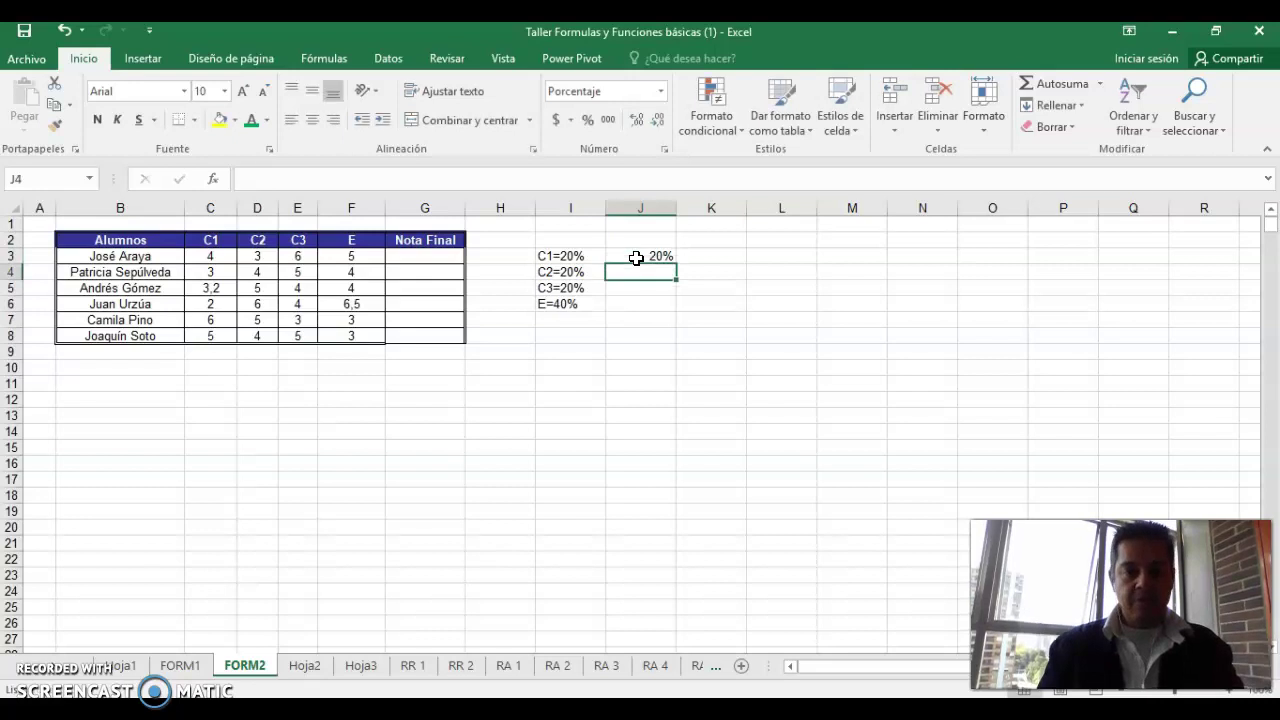
Step: Enter the remaining weights: 20% for C2 in J4, 20% for C3 in J5 and 40% for E in J6
type("20")
key("Return")
type("20")
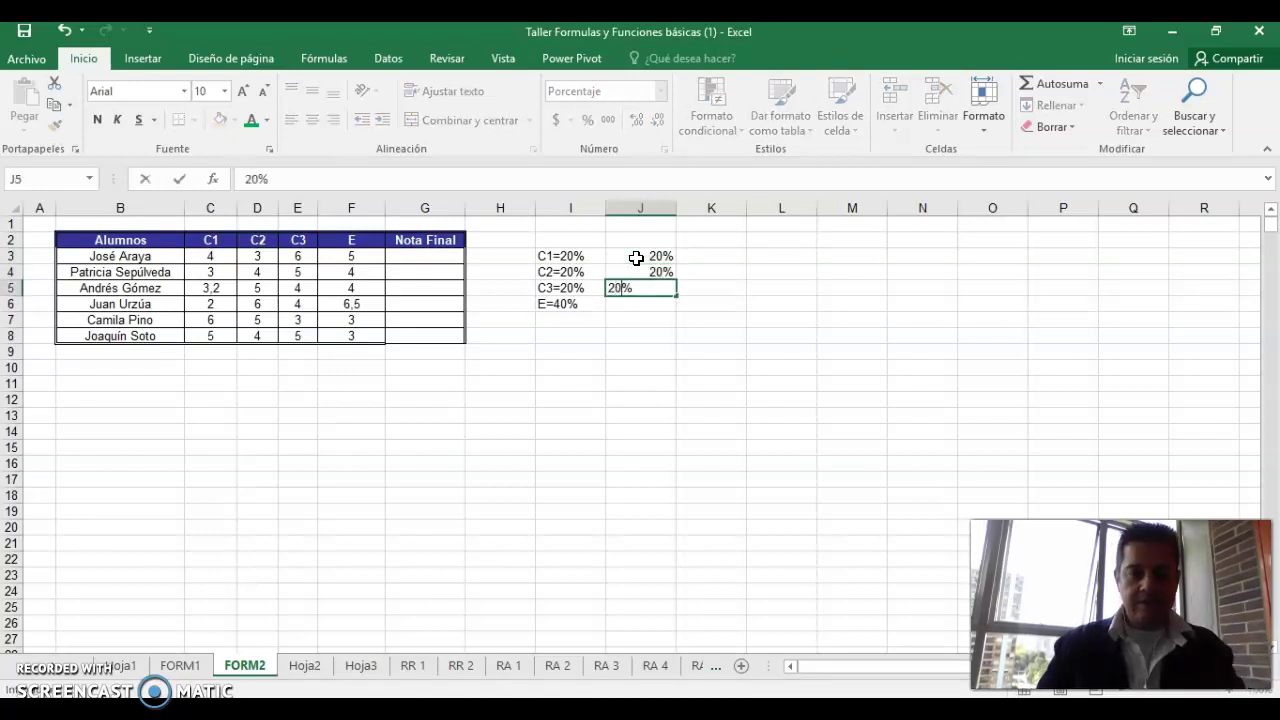
key("Return")
key("Return")
key("Up")
type("20")
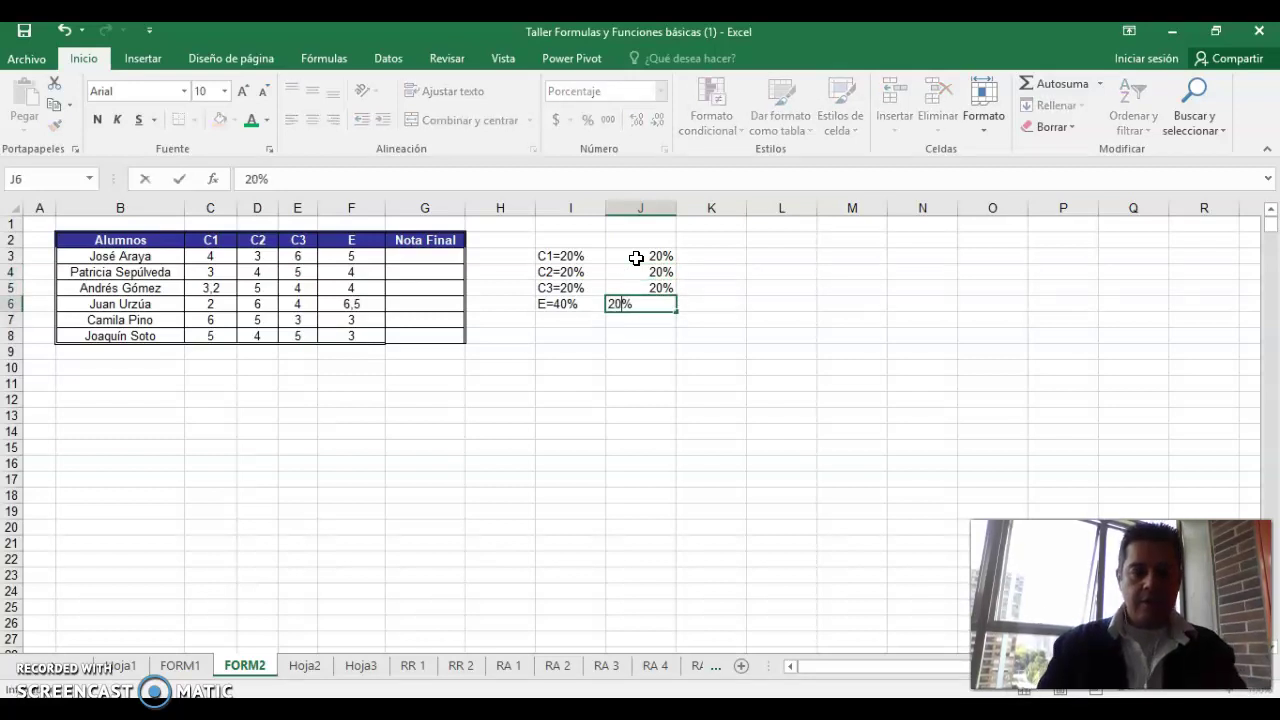
key("BackSpace")
key("BackSpace")
type("49")
key("BackSpace")
type("0")
key("Return")
Step: Review the percentage weights in J3:J6 cell by cell
key("Up")
key("Up")
key("Up")
key("Up")
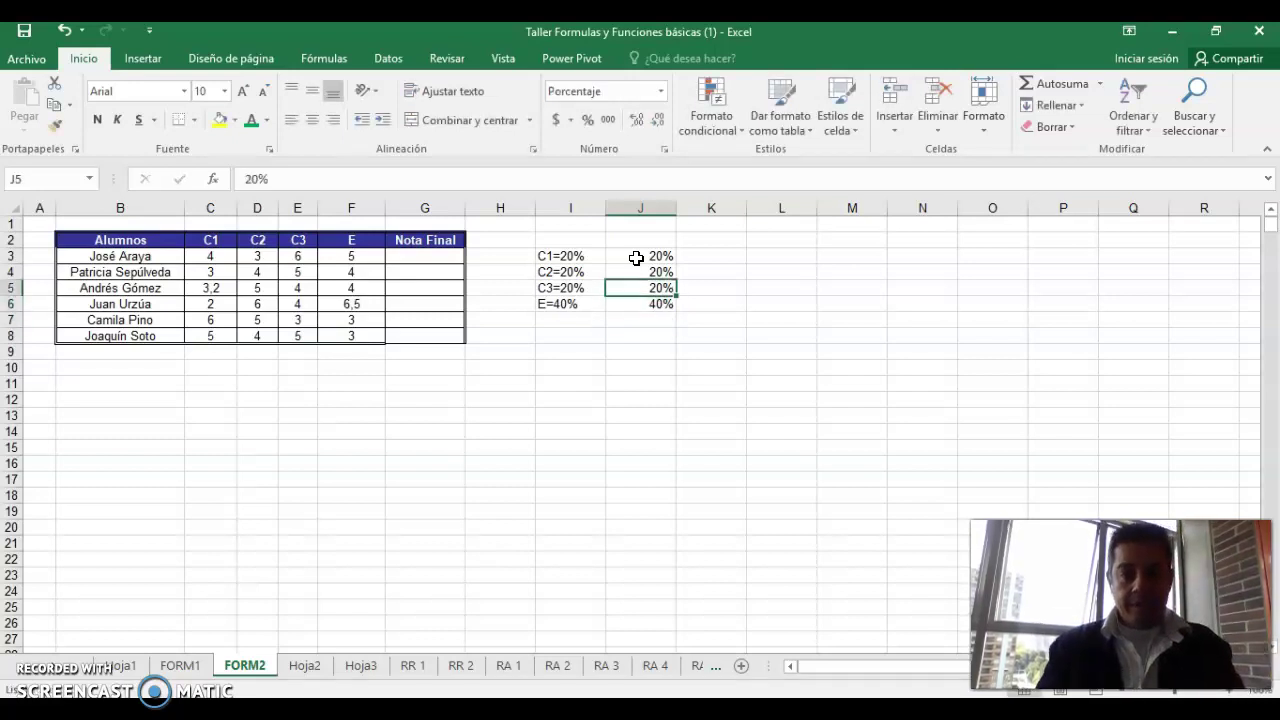
key("Down")
key("Down")
key("Down")
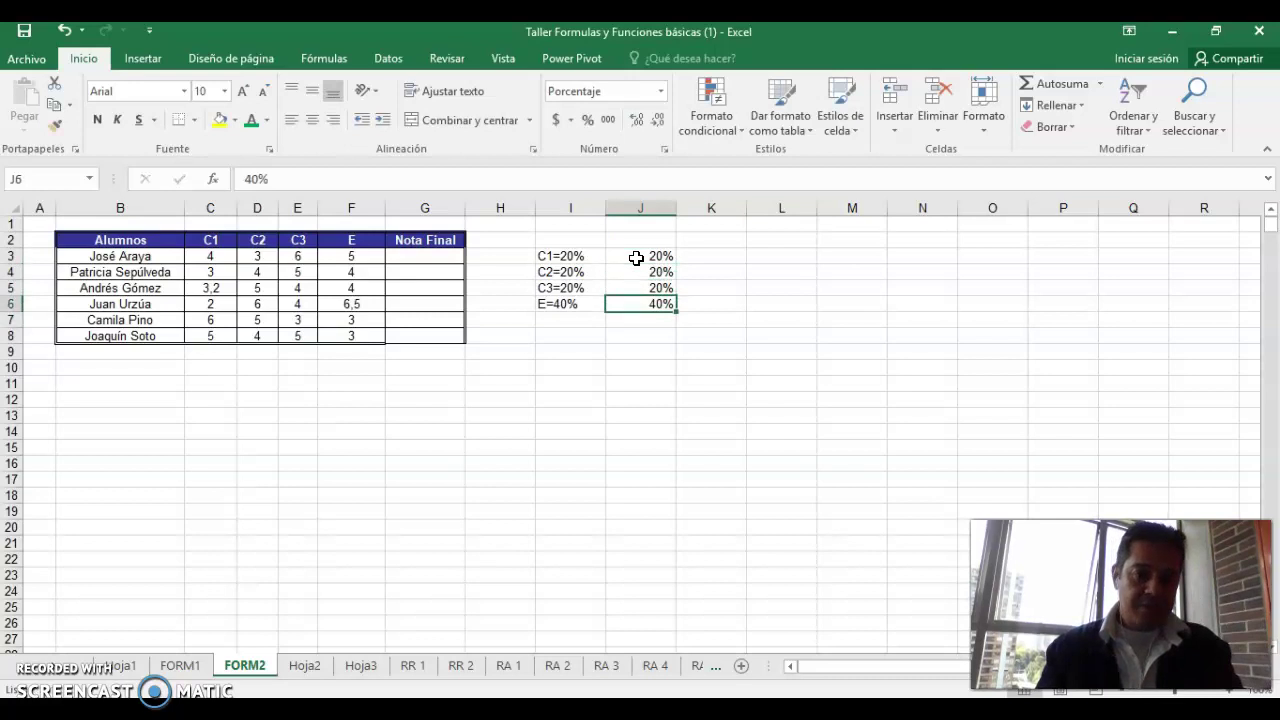
key("Up")
key("Up")
key("Up")
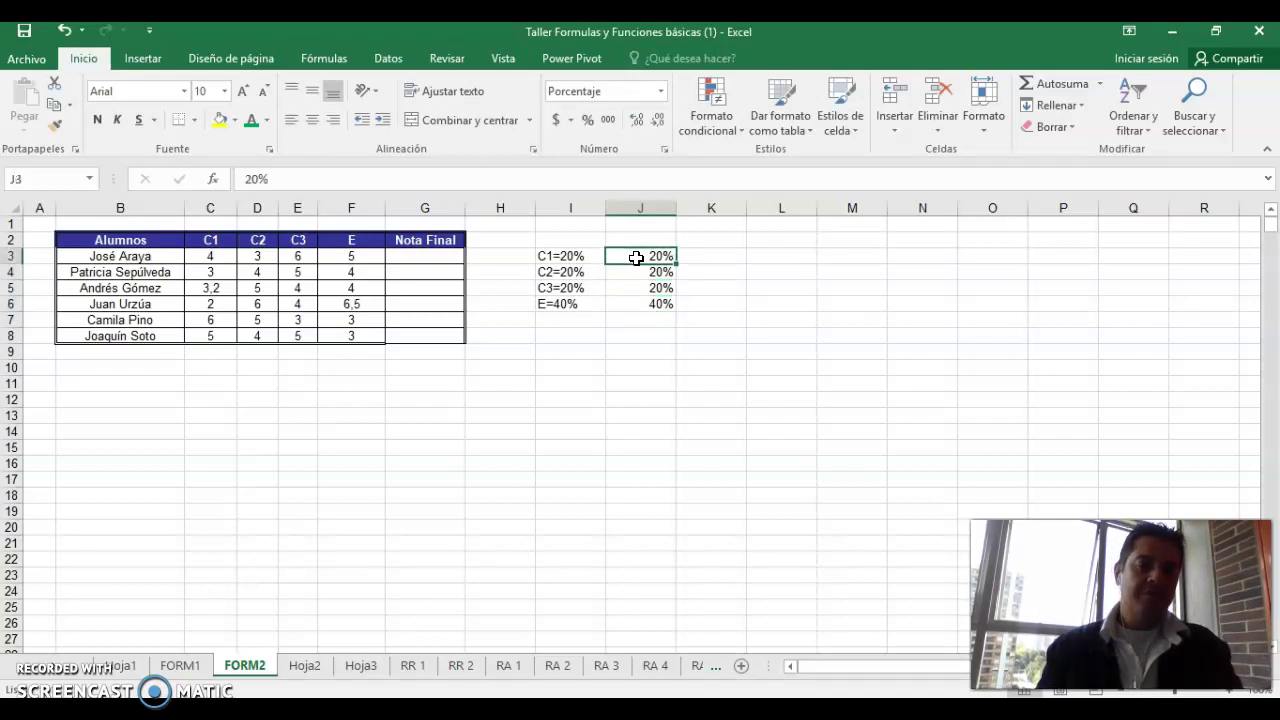
Step: Enter the weights as decimals beside the percentages: 0,20 in K3, K4 and K5, and 0,40 in K6
key("Right")
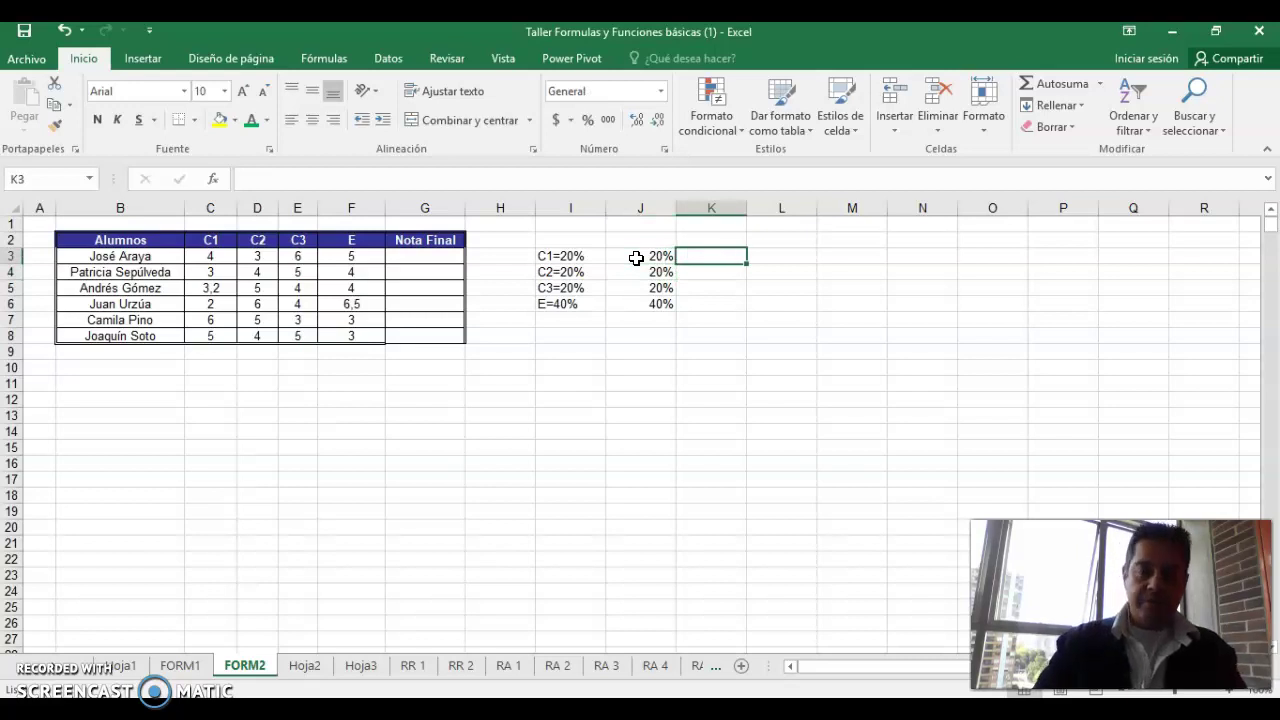
type("0,20")
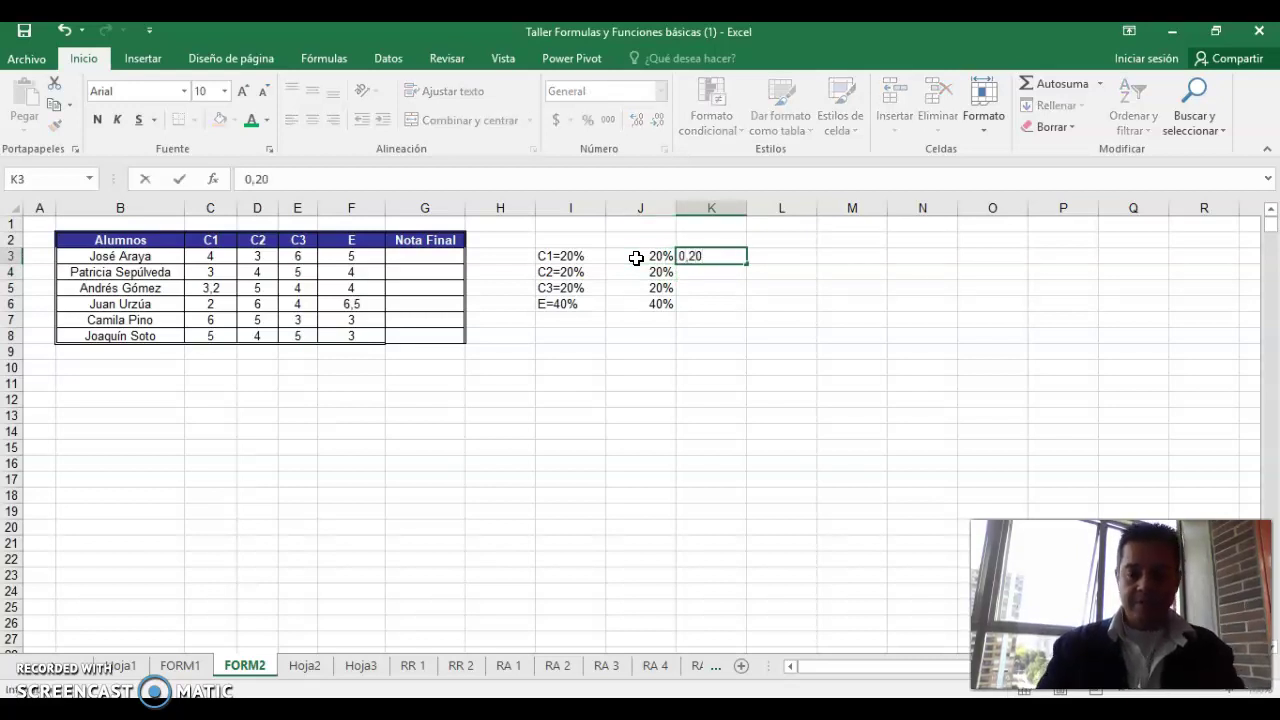
key("Return")
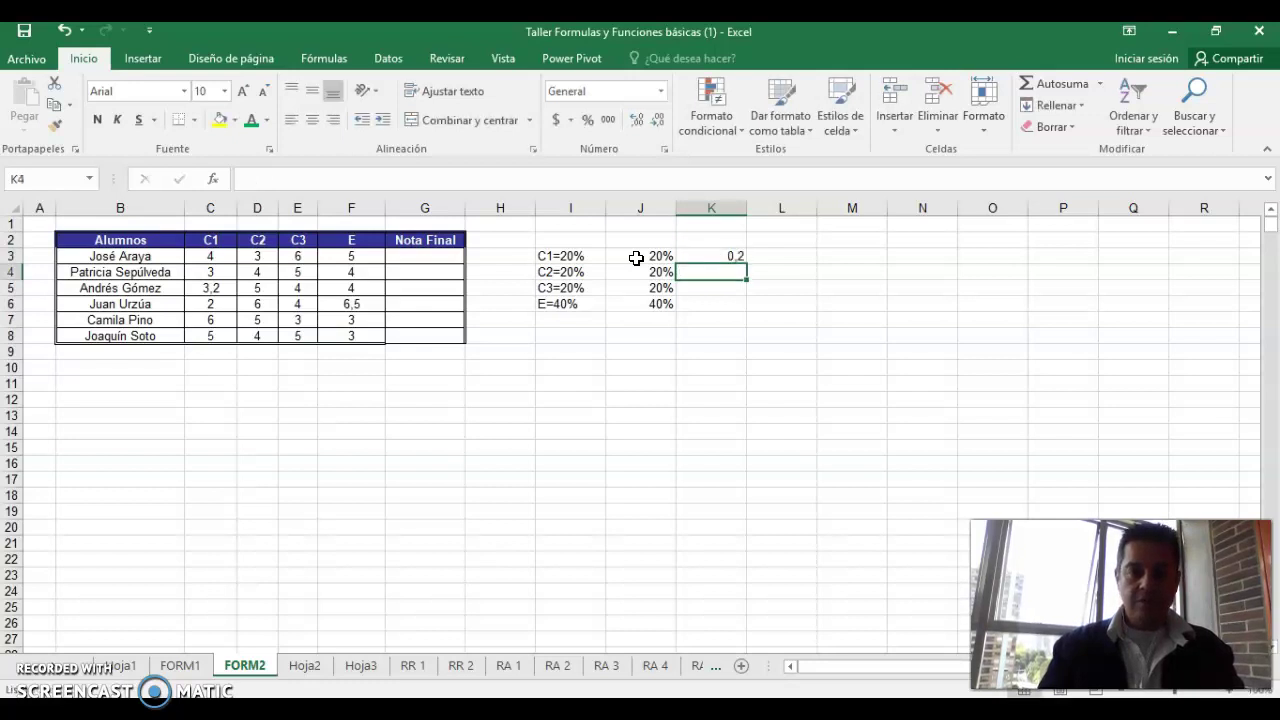
type("0,20")
key("Return")
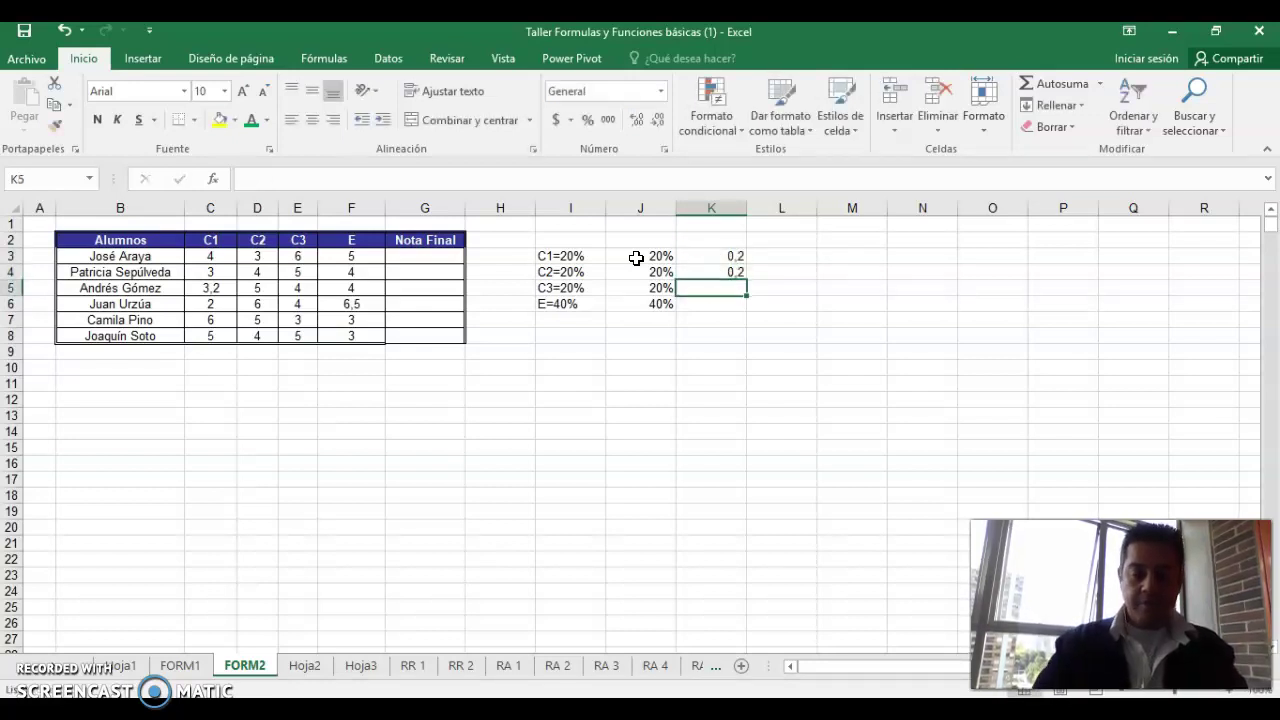
type("0,20")
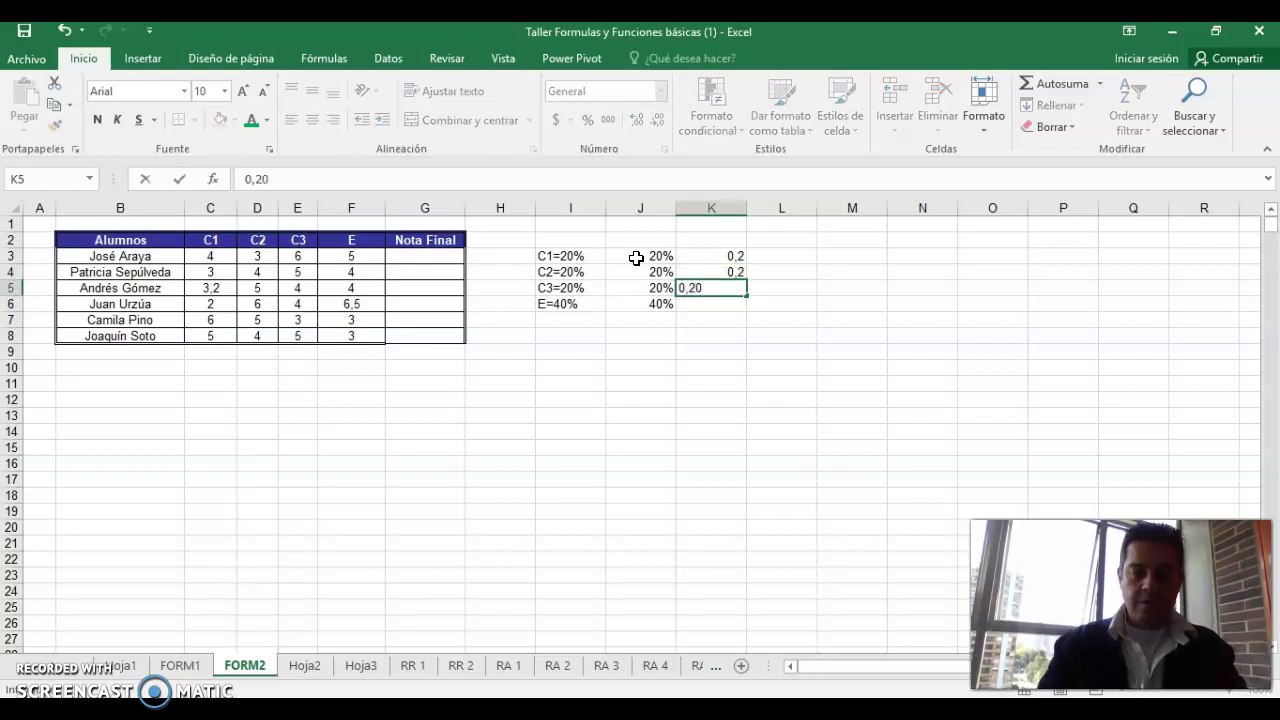
key("Return")
type("0")
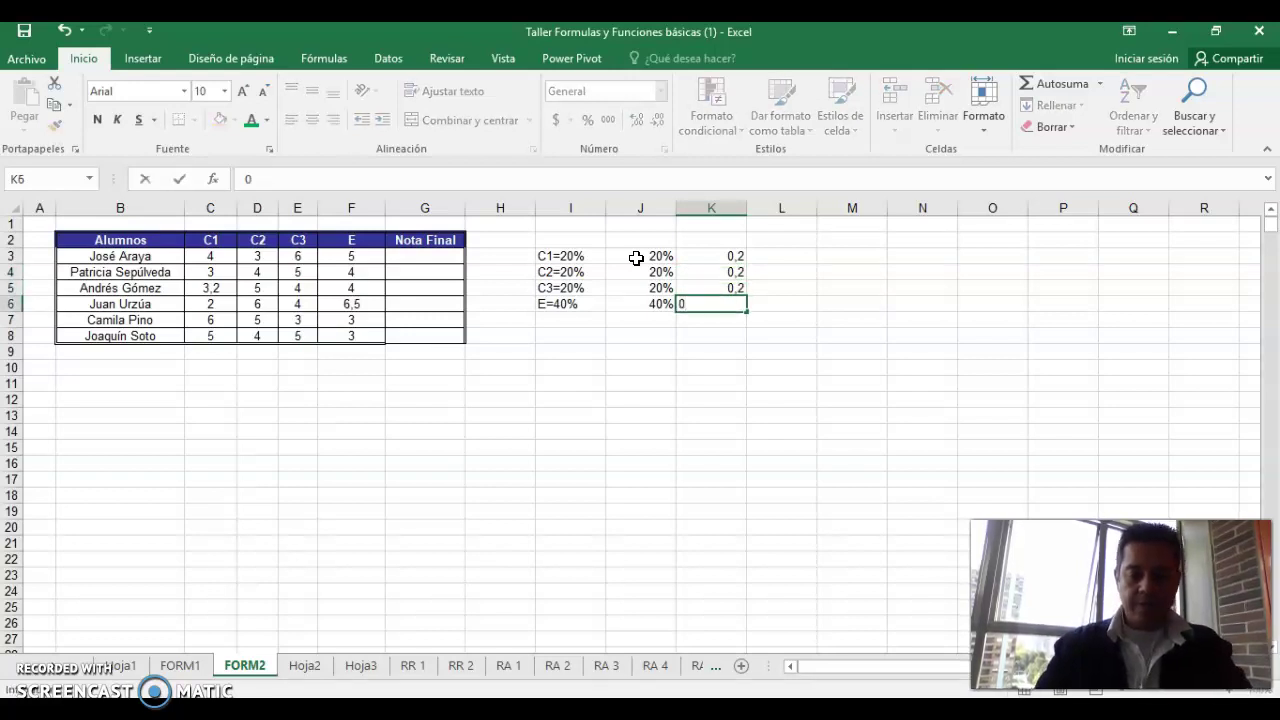
type(",40")
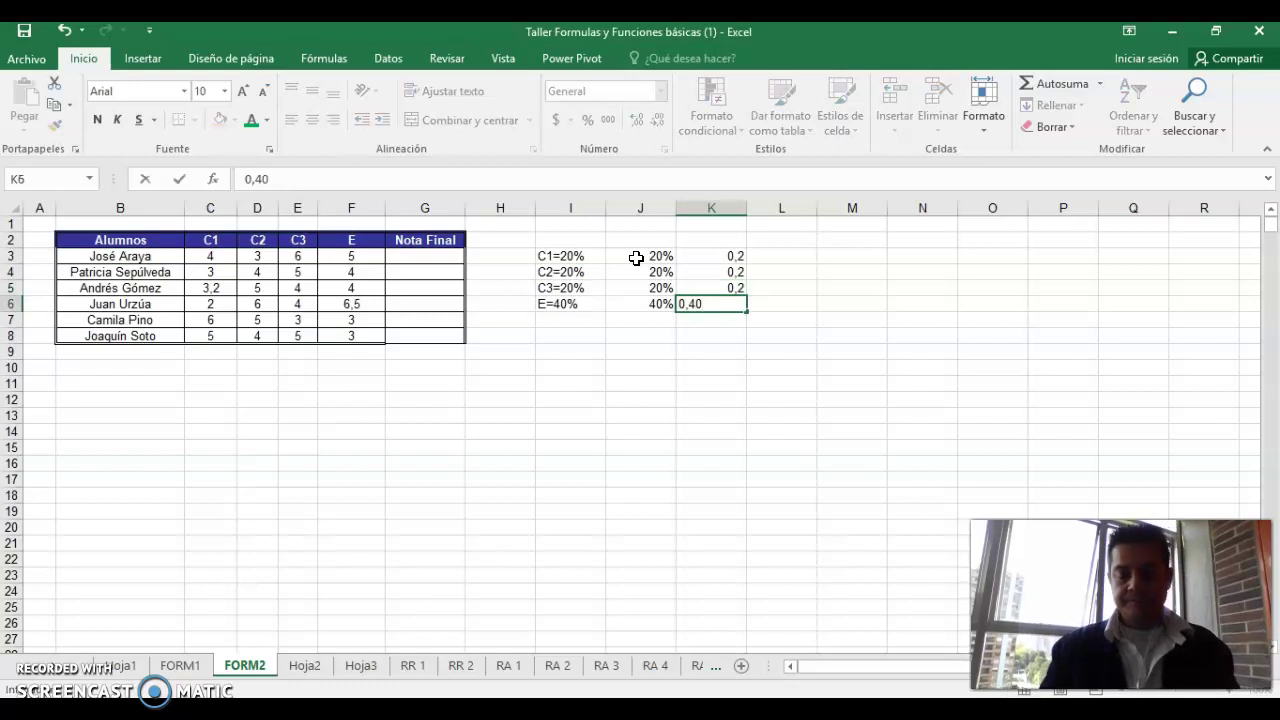
key("Return")
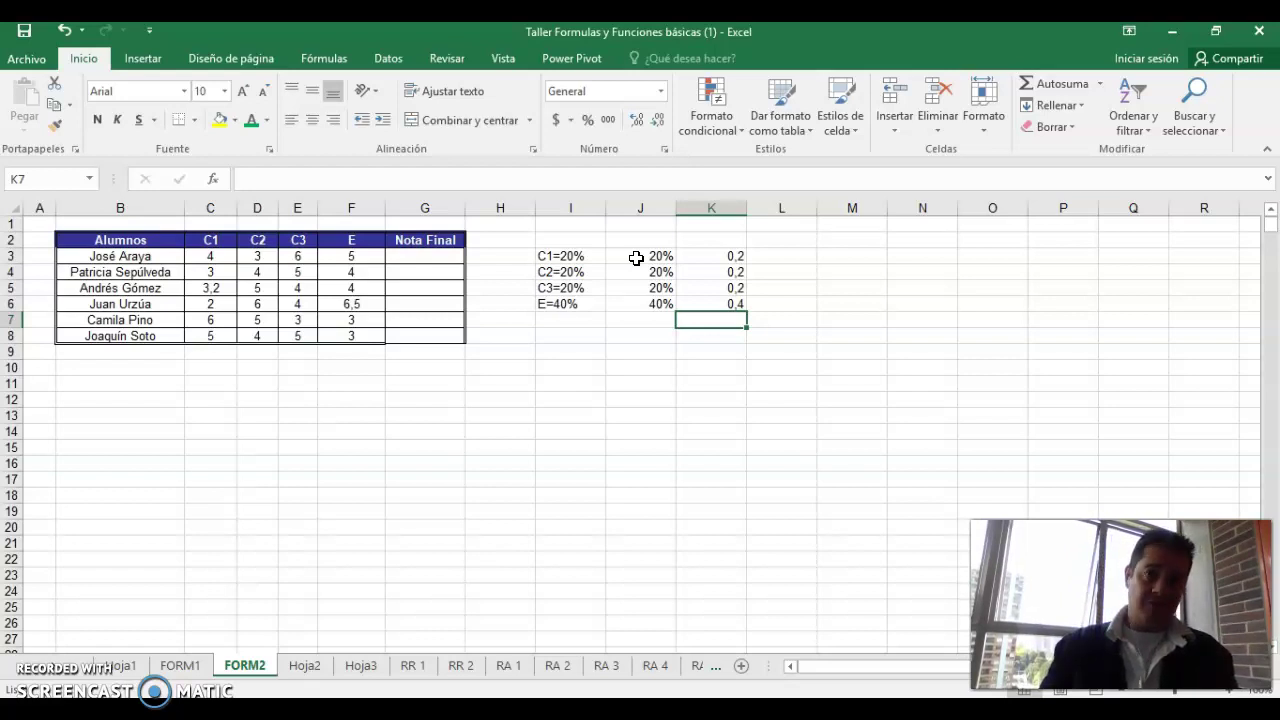
Step: Compare the decimal weights in K3:K6 with the percentage weights in column J
key("Up")
key("Up")
key("Up")
key("Up")
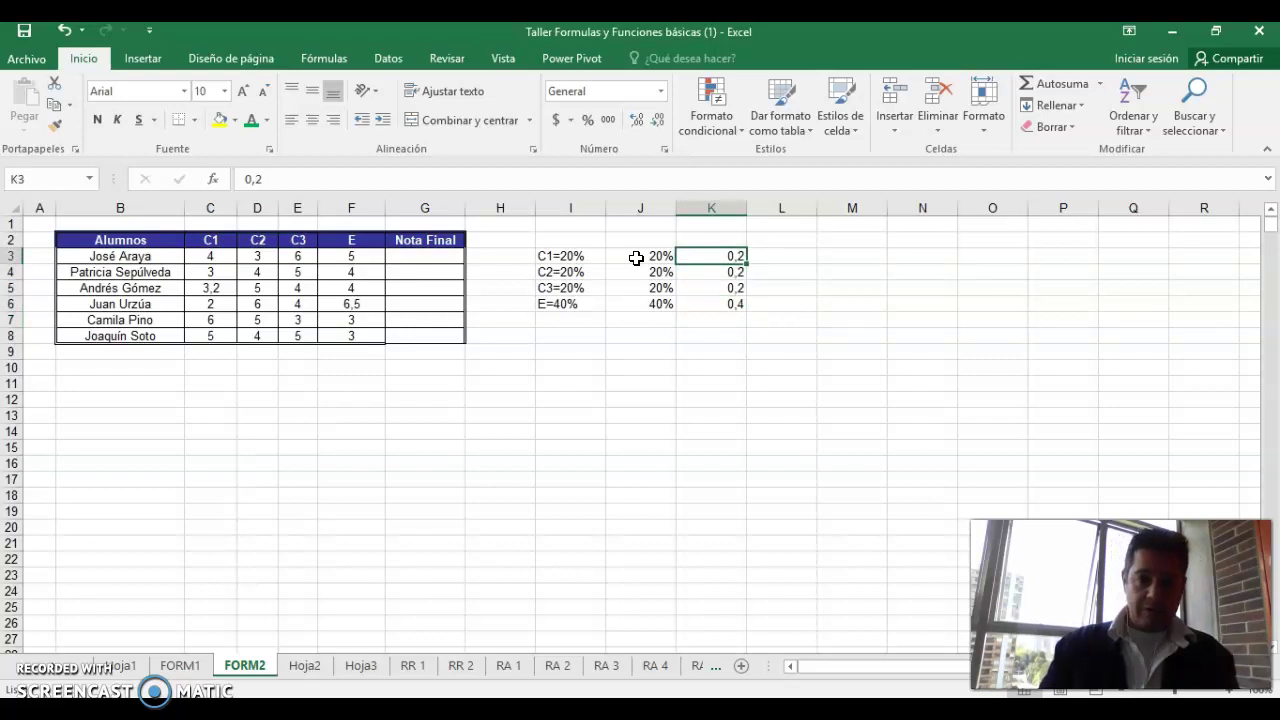
key("Down")
key("Down")
key("Down")
key("Up")
key("Up")
key("Up")
key("Up")
key("Down")
key("Down")
key("Down")
key("Down")
key("Up")
key("Up")
key("Up")
key("Down")
key("Down")
key("Down")
key("Up")
key("Up")
key("Up")
key("Left")
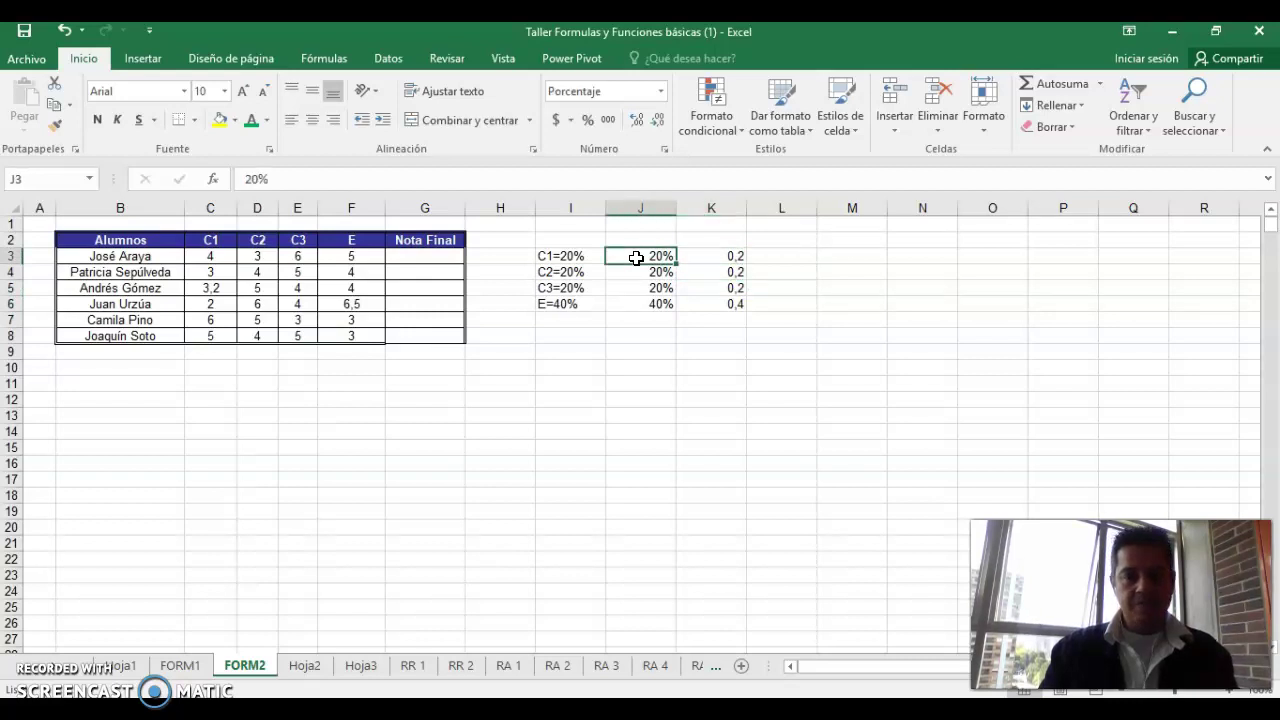
Step: Try the percentage-to-decimal conversion =20/100 in M3 and clear the cell
key("Right")
key("Right")
key("Right")
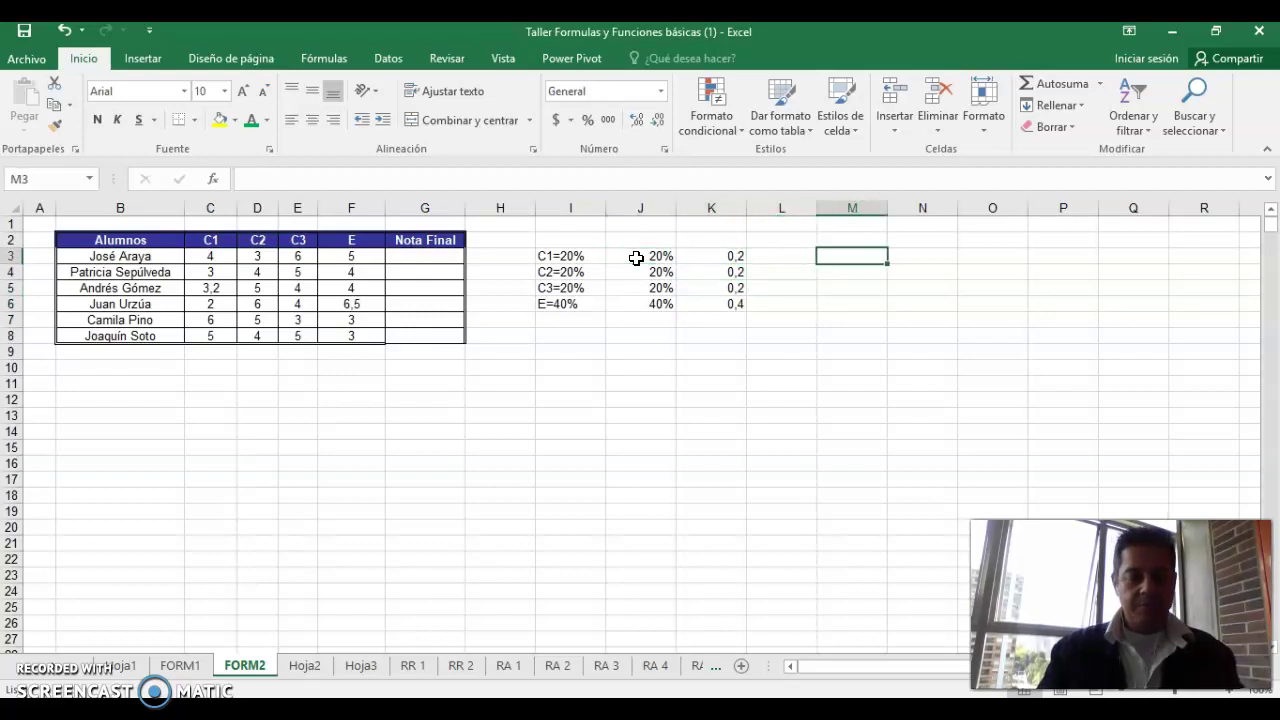
type("=")
type("20")
type("%")
key("BackSpace")
type("/100")
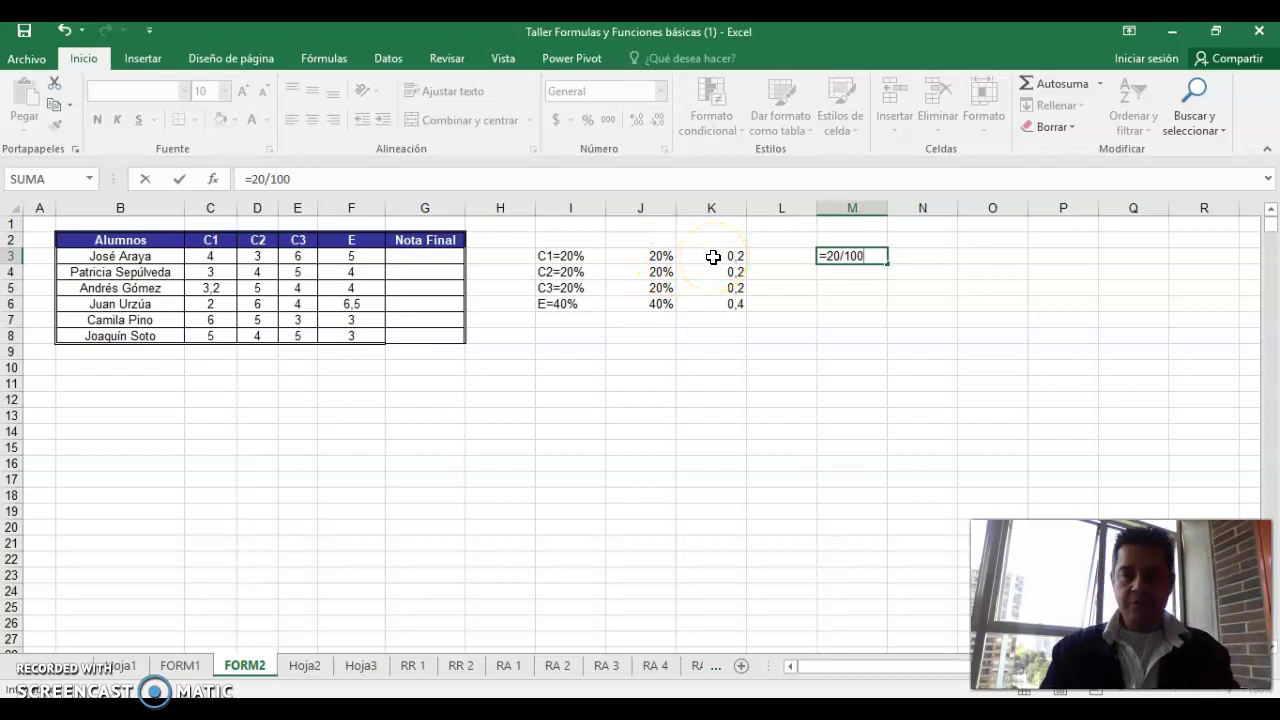
key("Return")
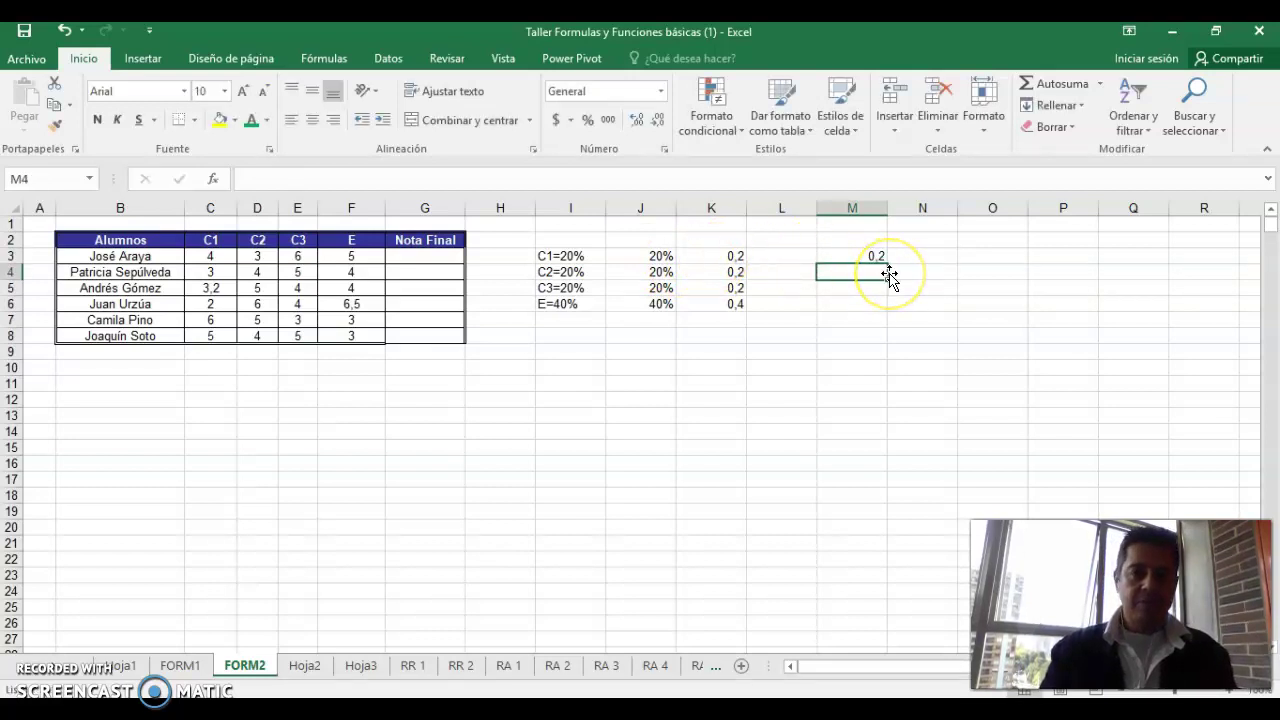
left_click(847, 255)
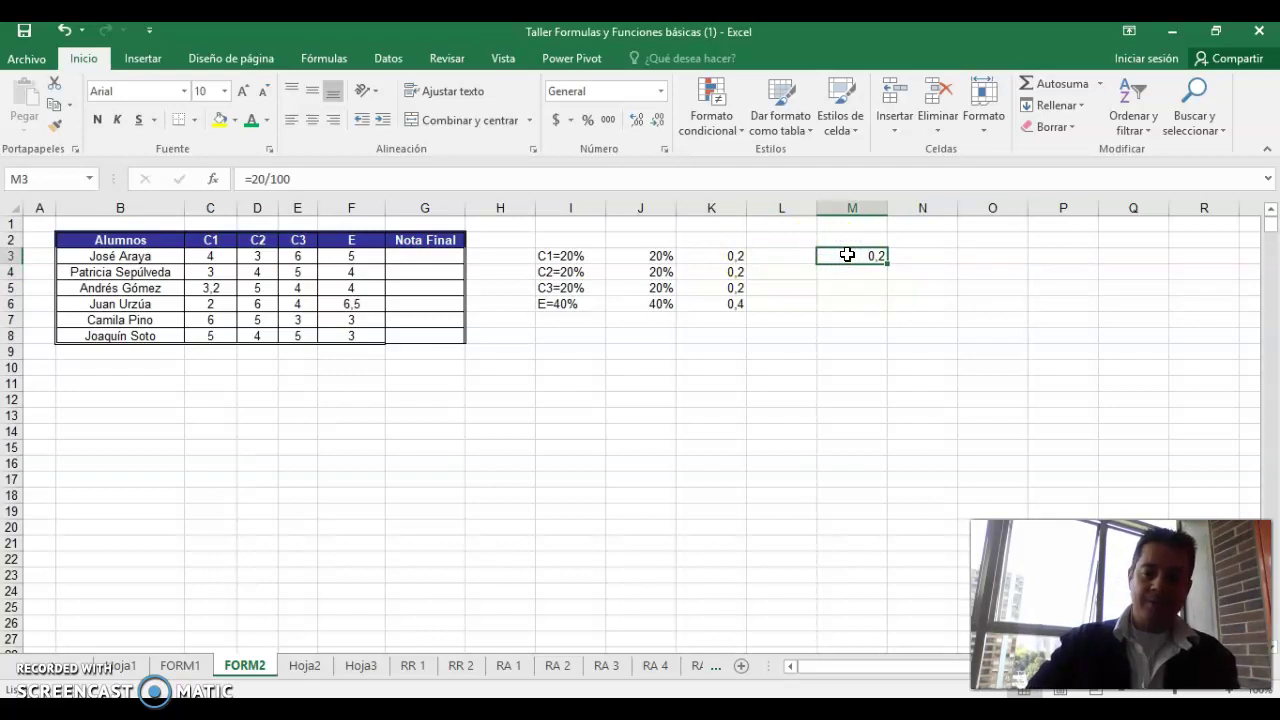
key("Delete")
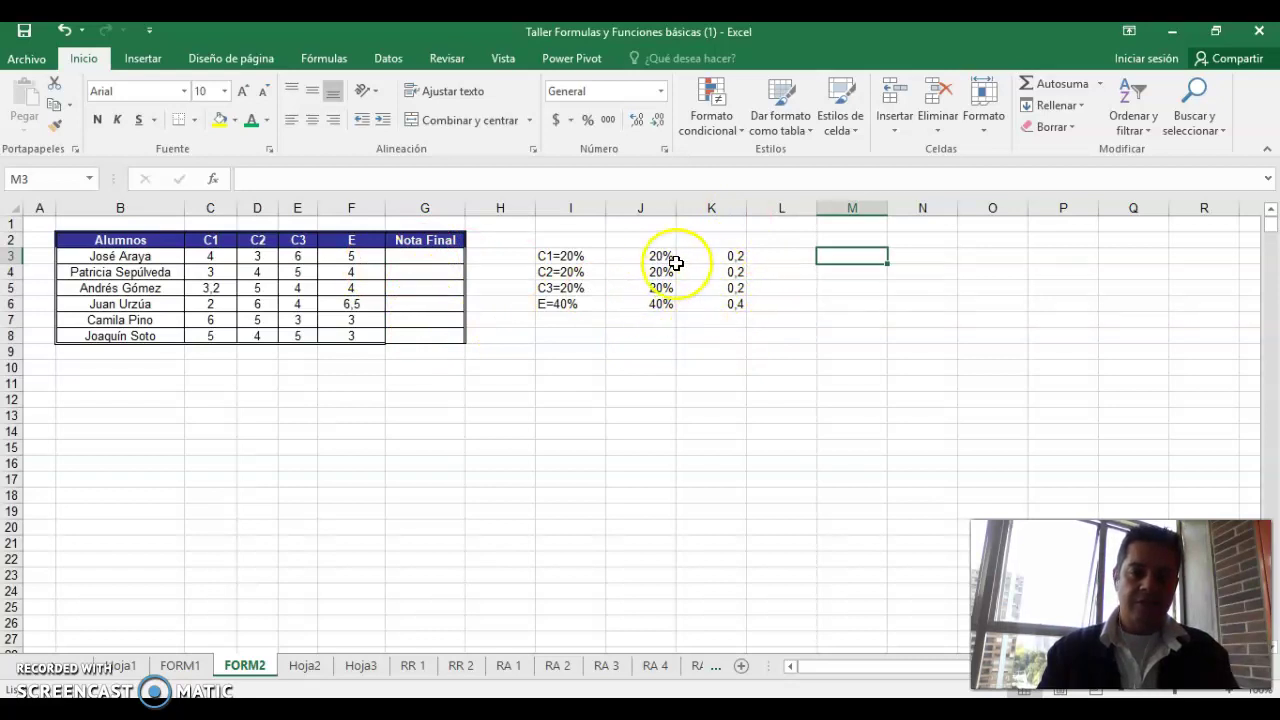
Step: Start the Nota Final formula in G3 with C3 multiplied by the absolute C1 weight, (C3*$J$3)
left_click(433, 258)
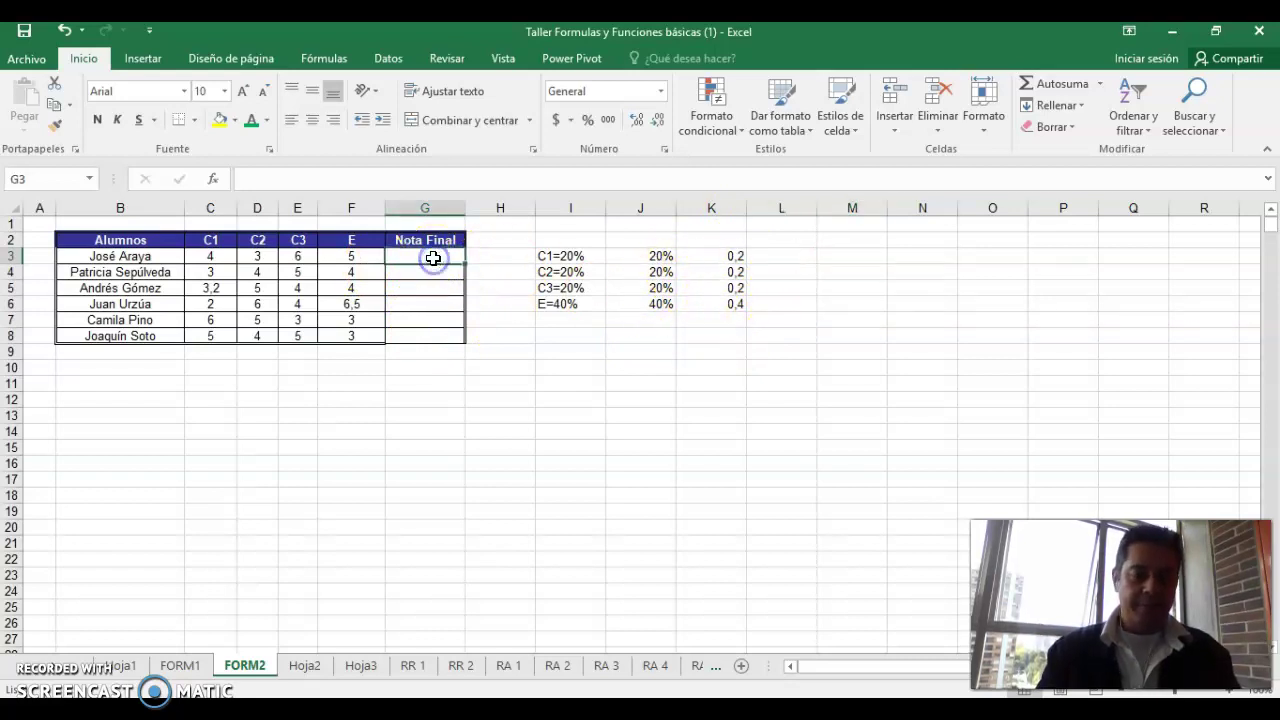
type("=(")
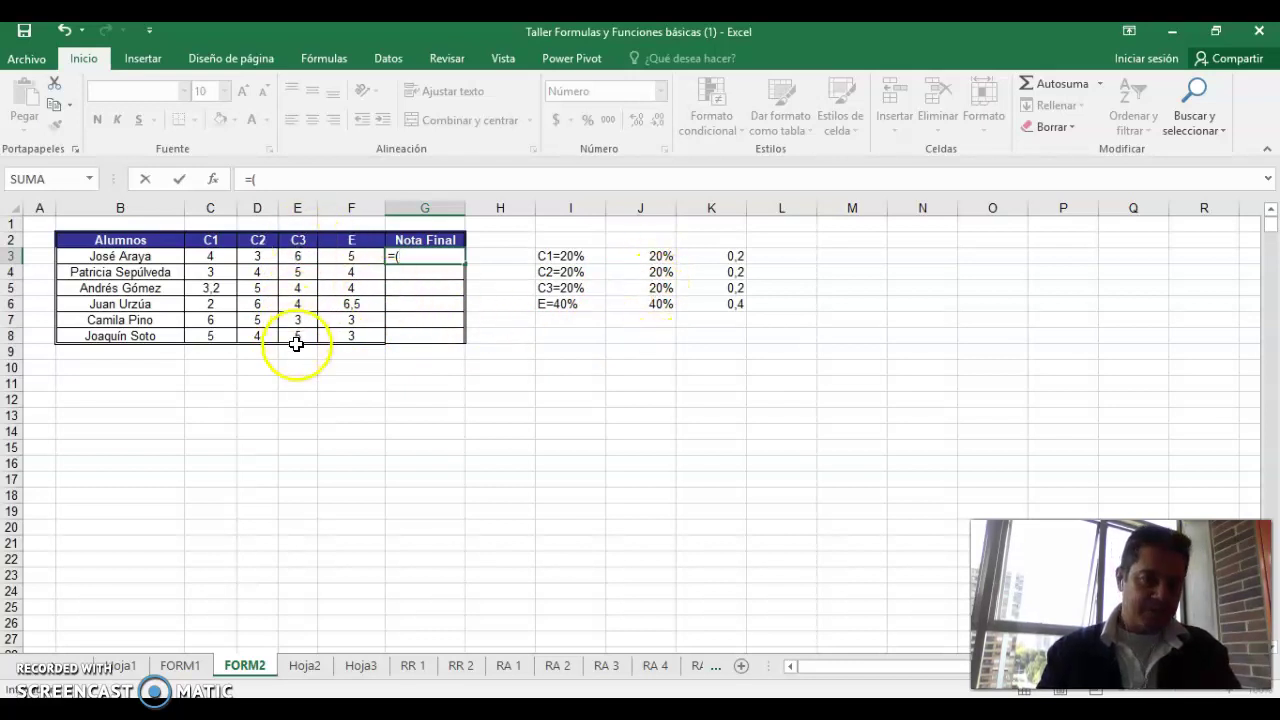
left_click(207, 257)
type("*")
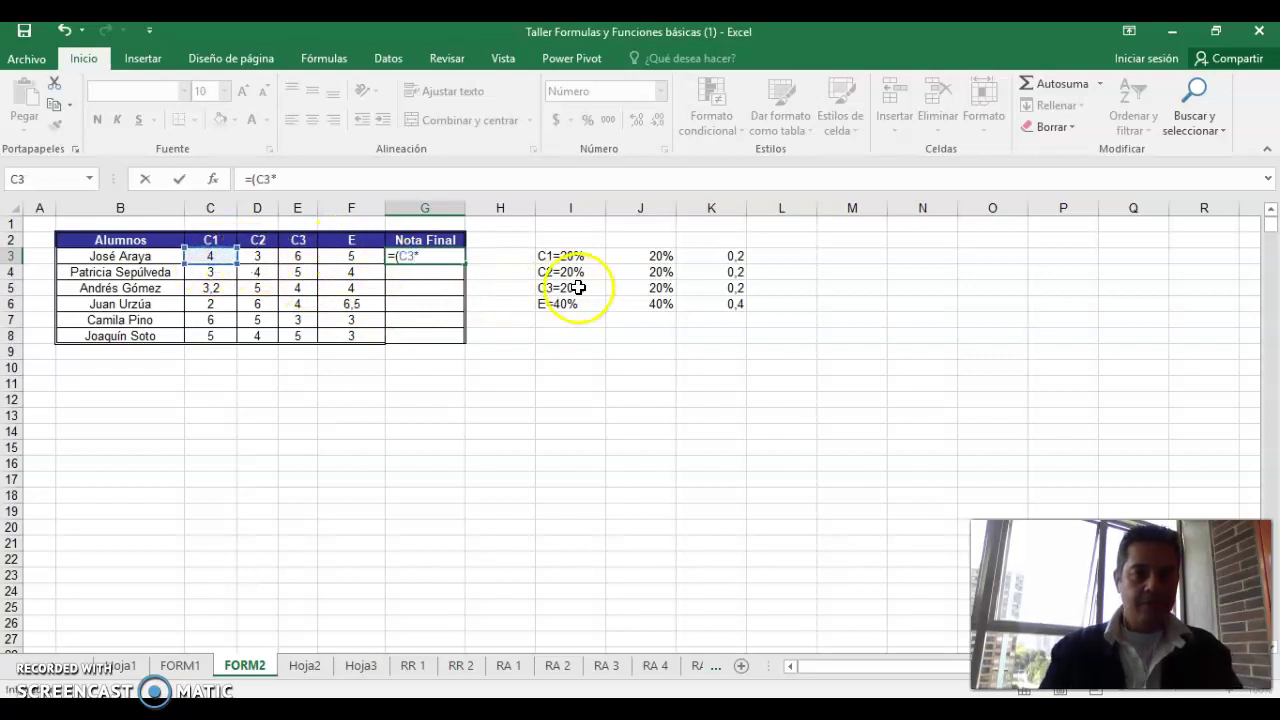
left_click(653, 256)
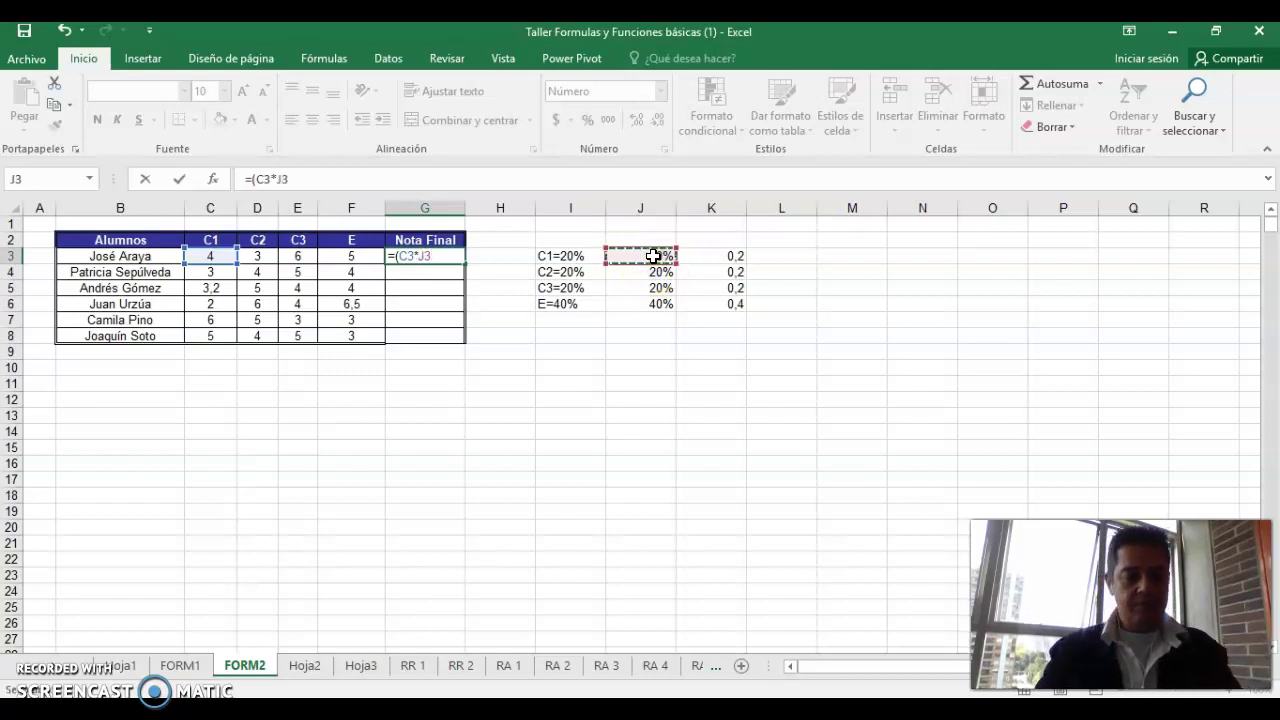
key("F4")
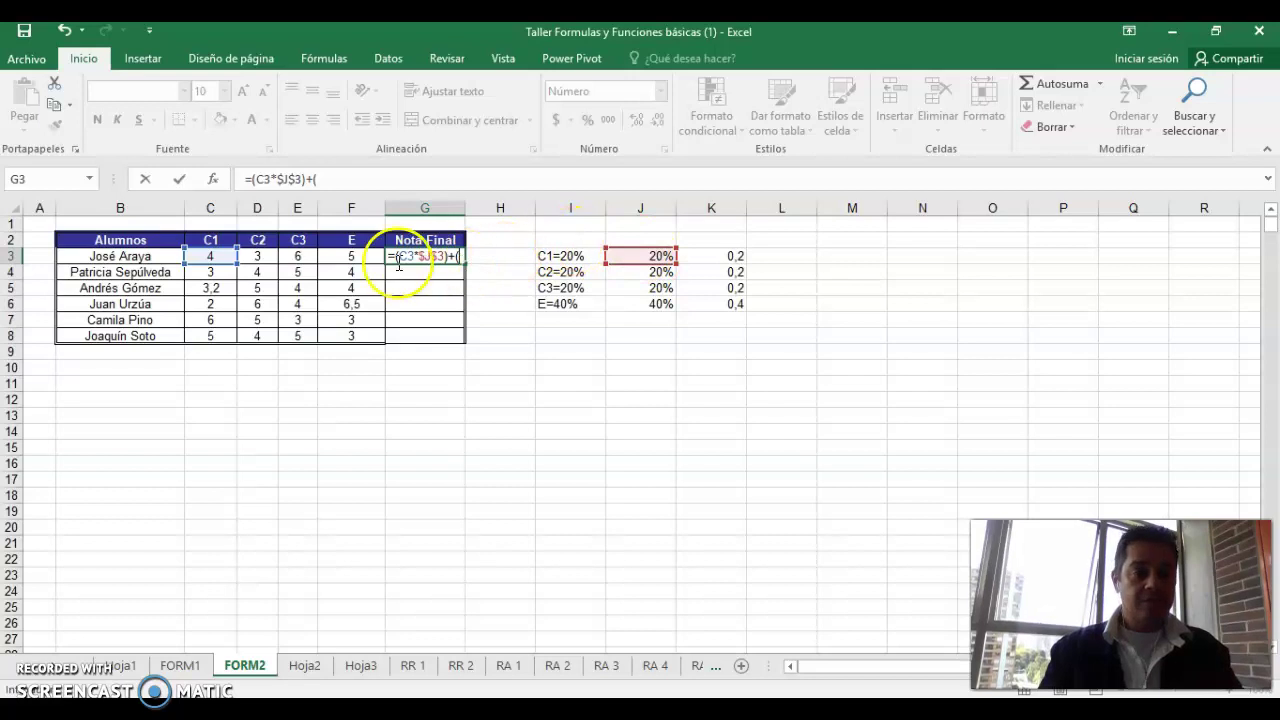
Step: Add the C2 term to the G3 formula, multiplying D3 by the absolute weight: (D3*$J$4)
left_click(262, 254)
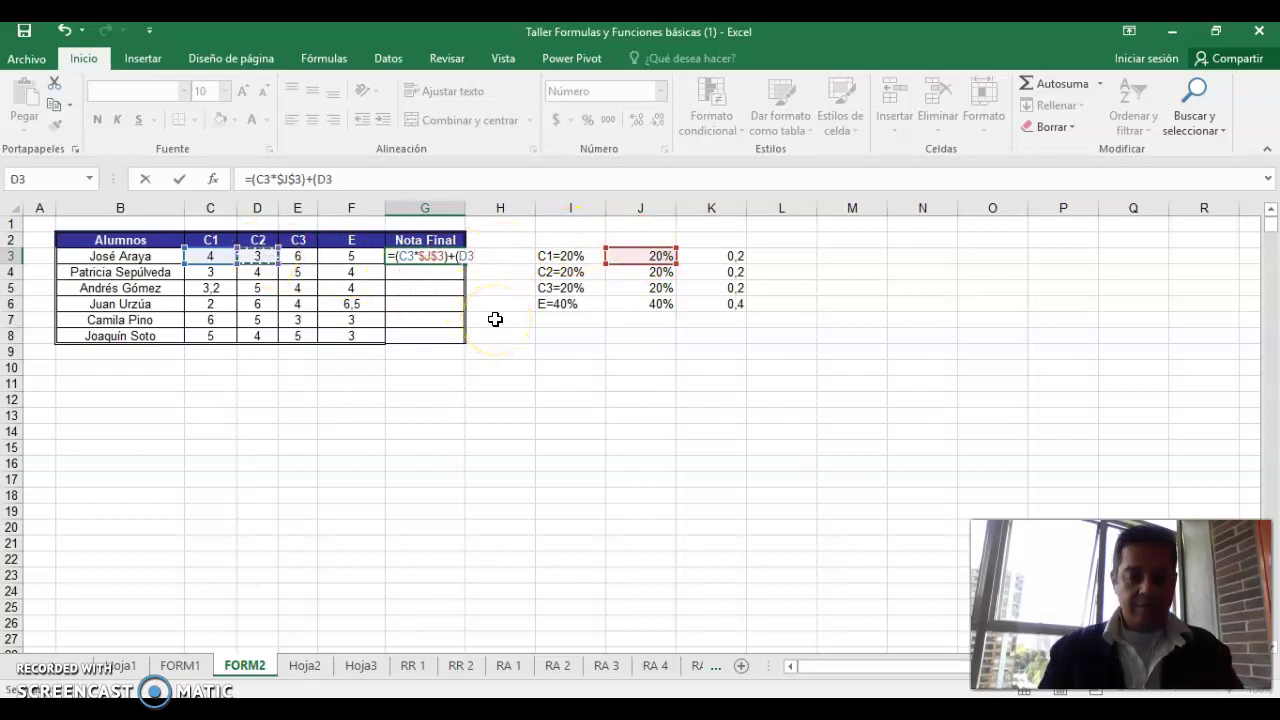
type("*")
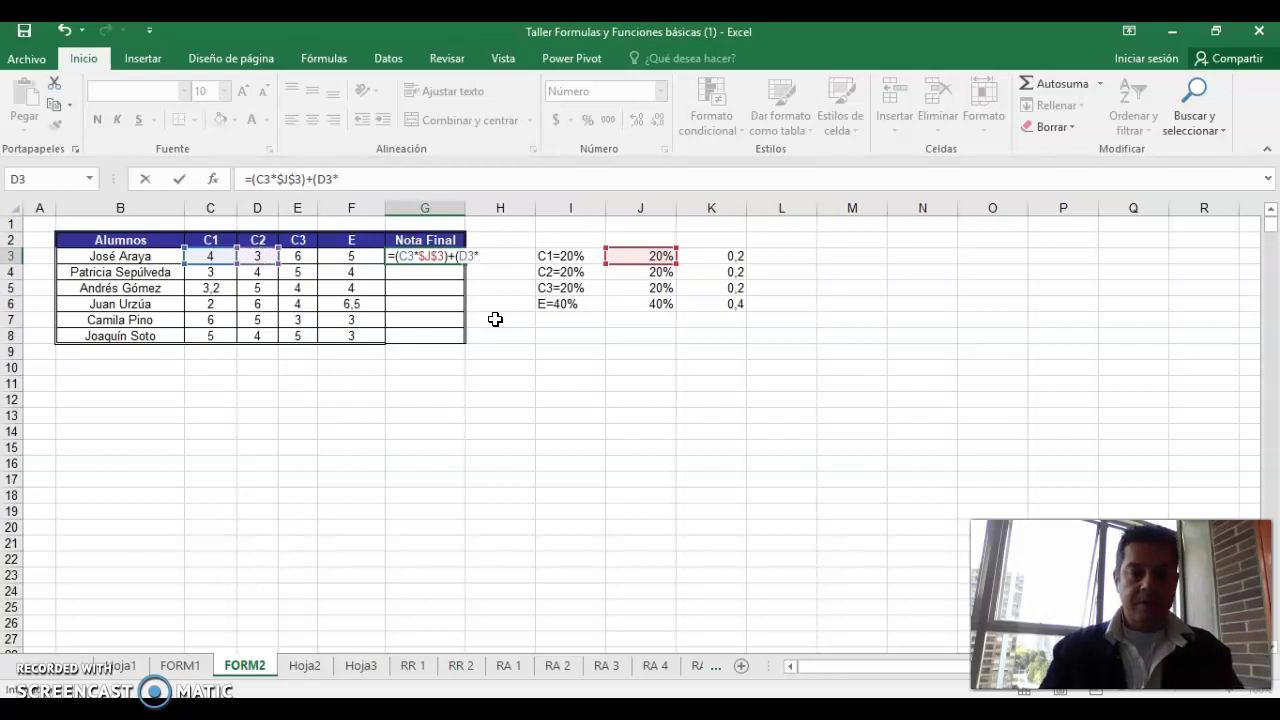
left_click(642, 272)
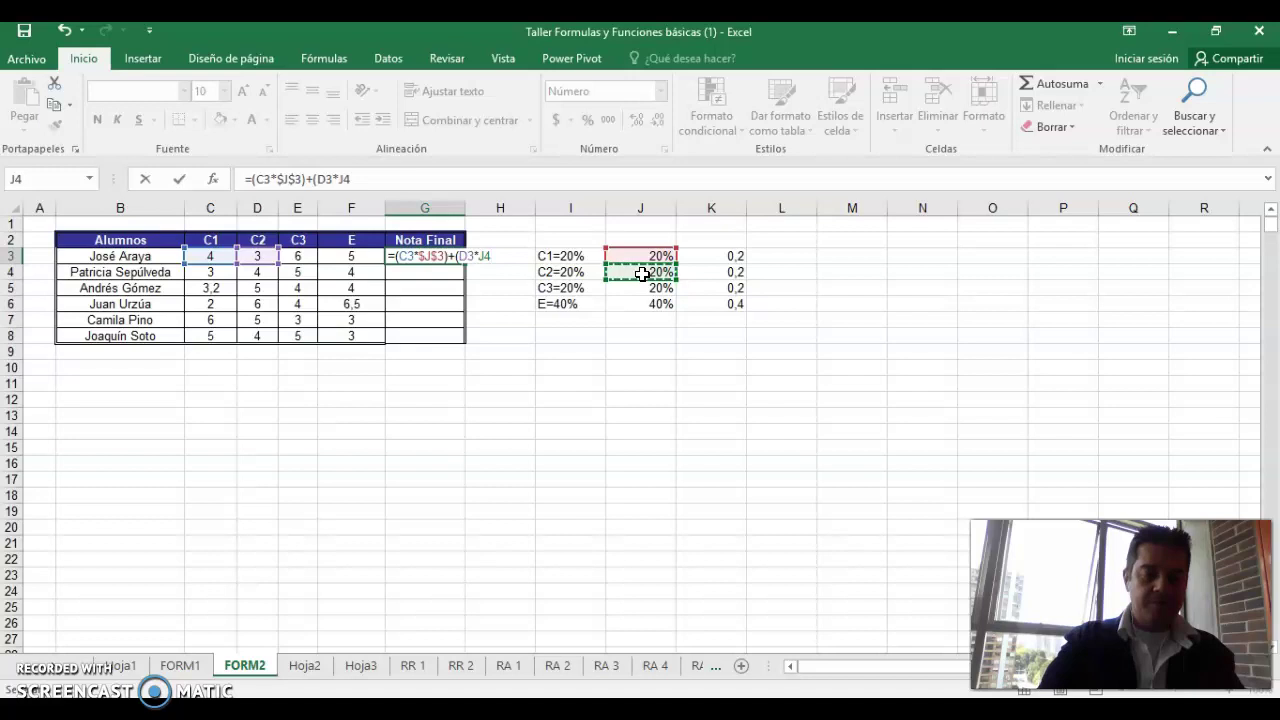
key("F4")
type(")")
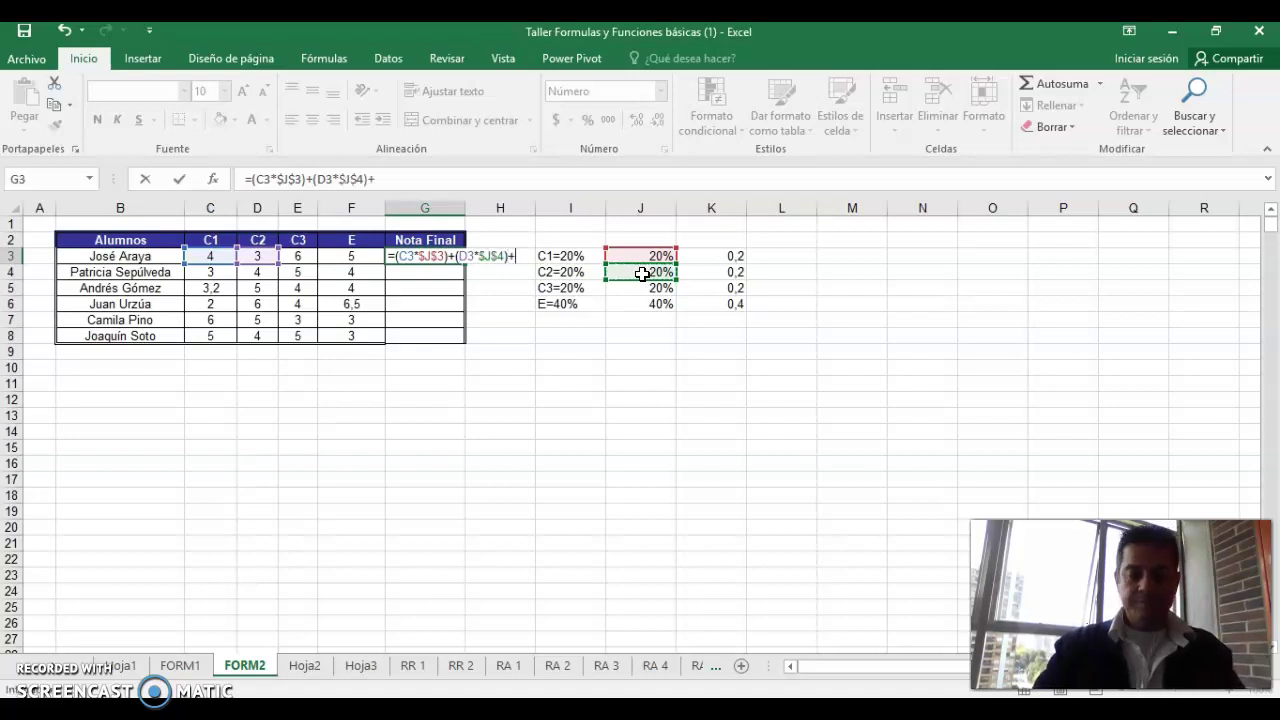
Step: Add the C3 term to the G3 formula, multiplying E3 by the absolute weight: (E3*$J$5)
type("+(")
left_click(297, 257)
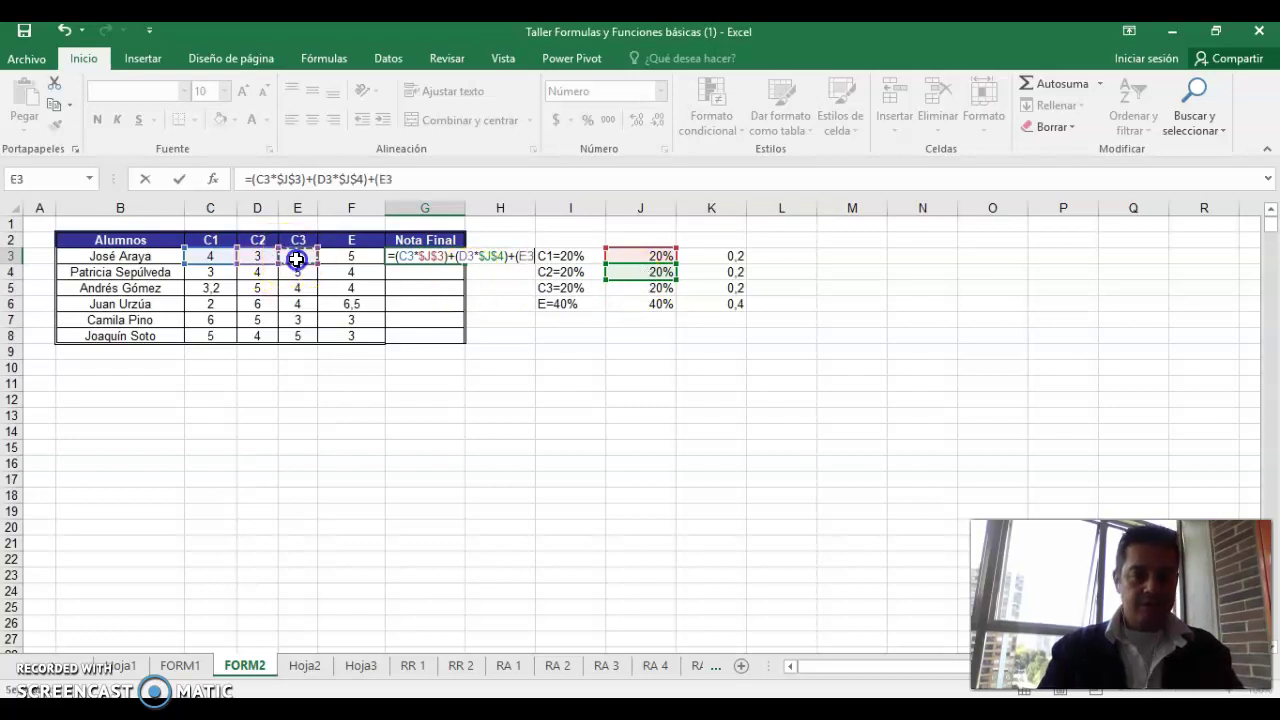
type("*")
left_click(637, 289)
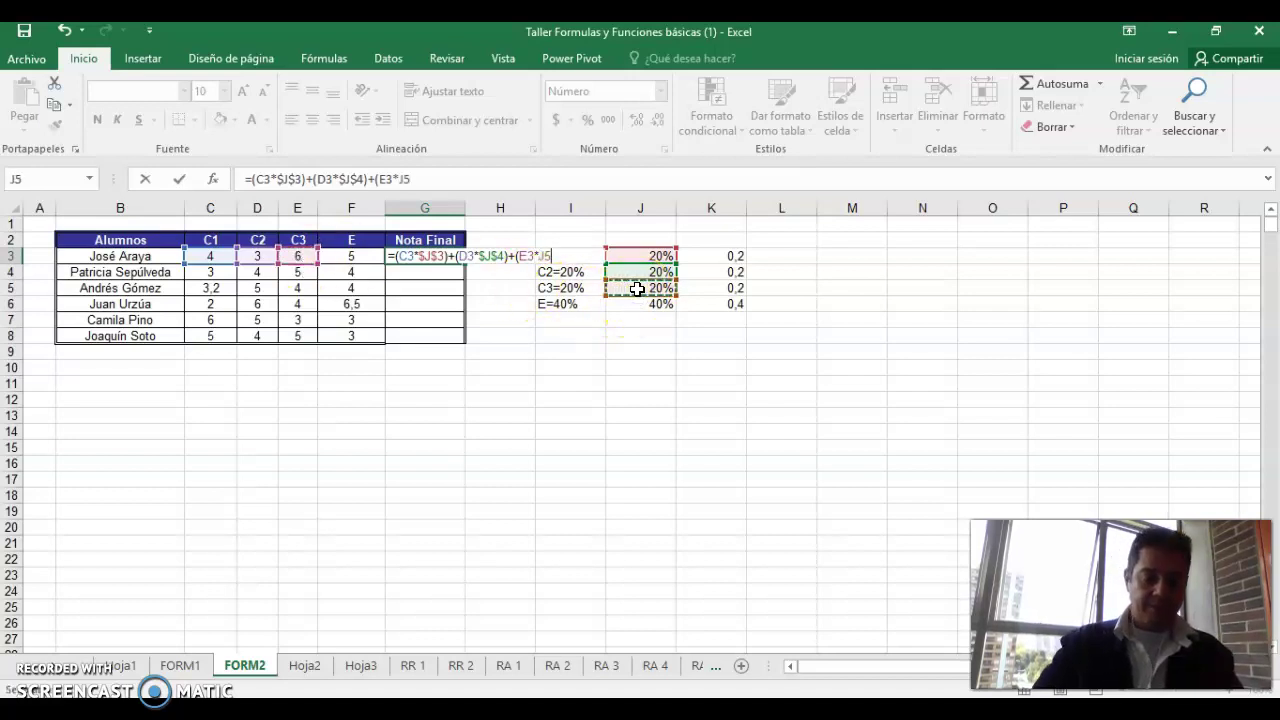
key("F4")
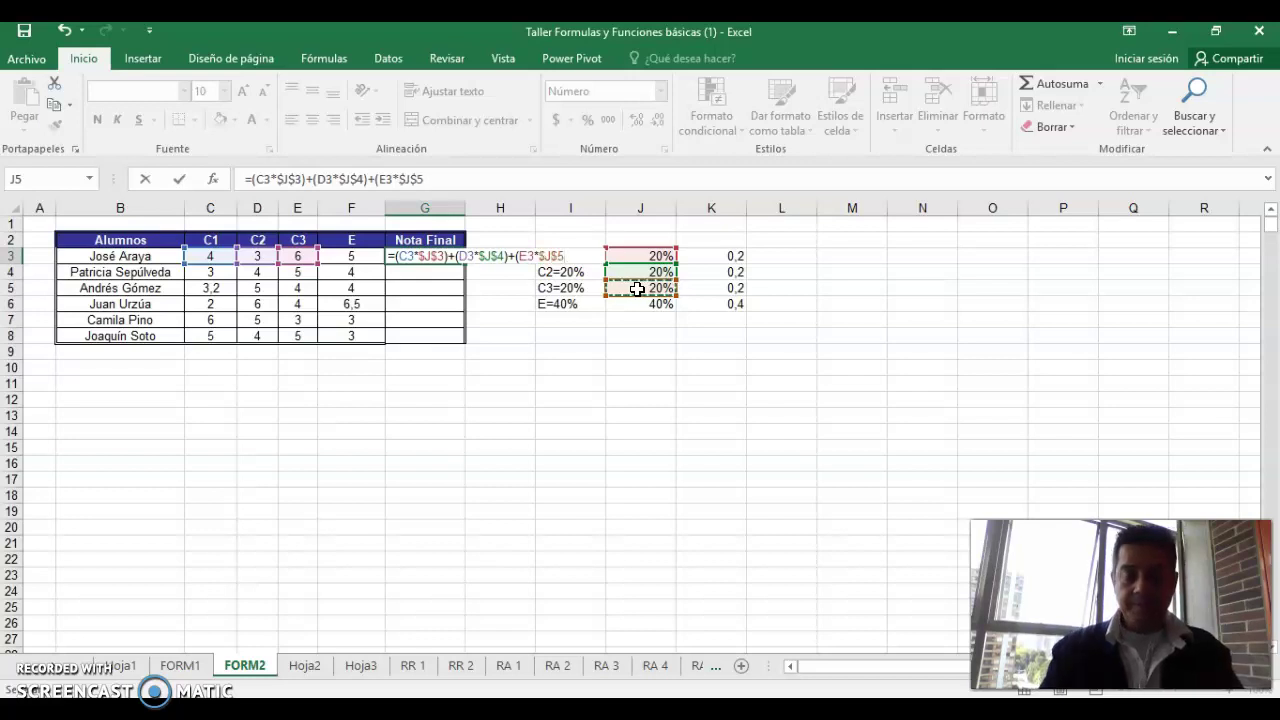
type(")")
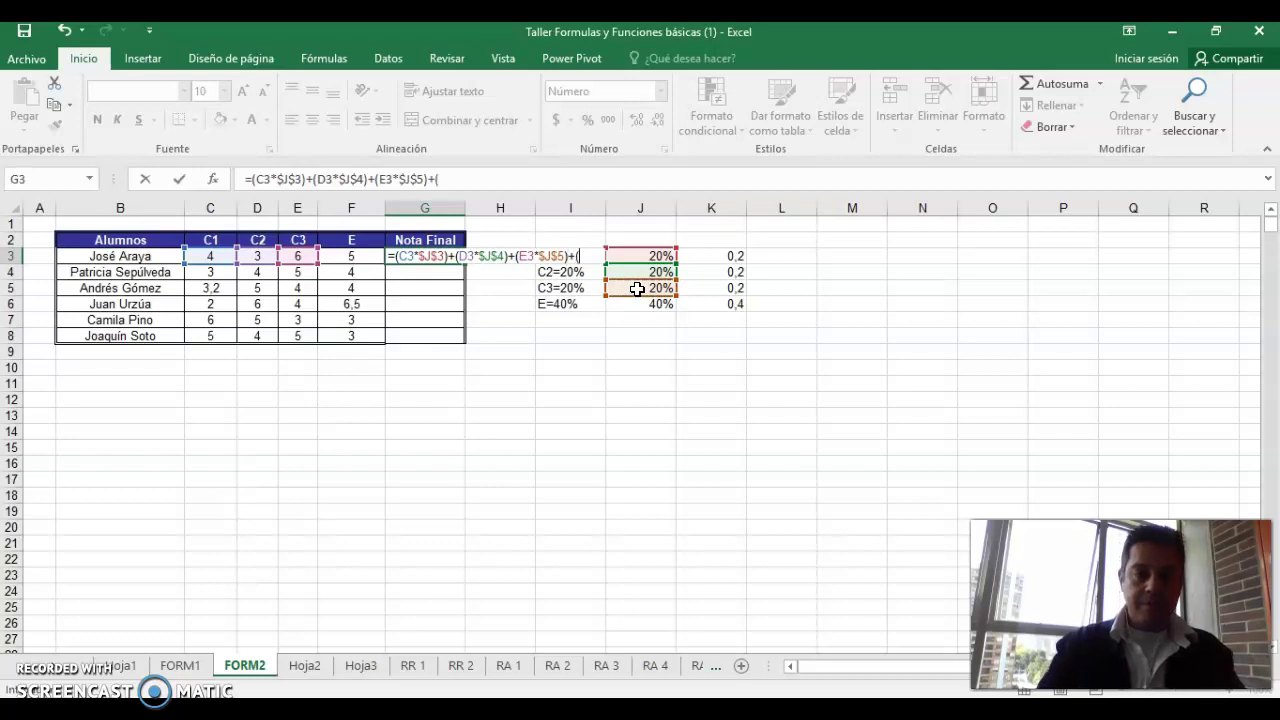
Step: Complete the G3 formula with the E term, multiplying F3 by the absolute weight, (F3*$J$6), and enter it
type("+(")
left_click(343, 258)
type("*")
left_click(635, 304)
key("F4")
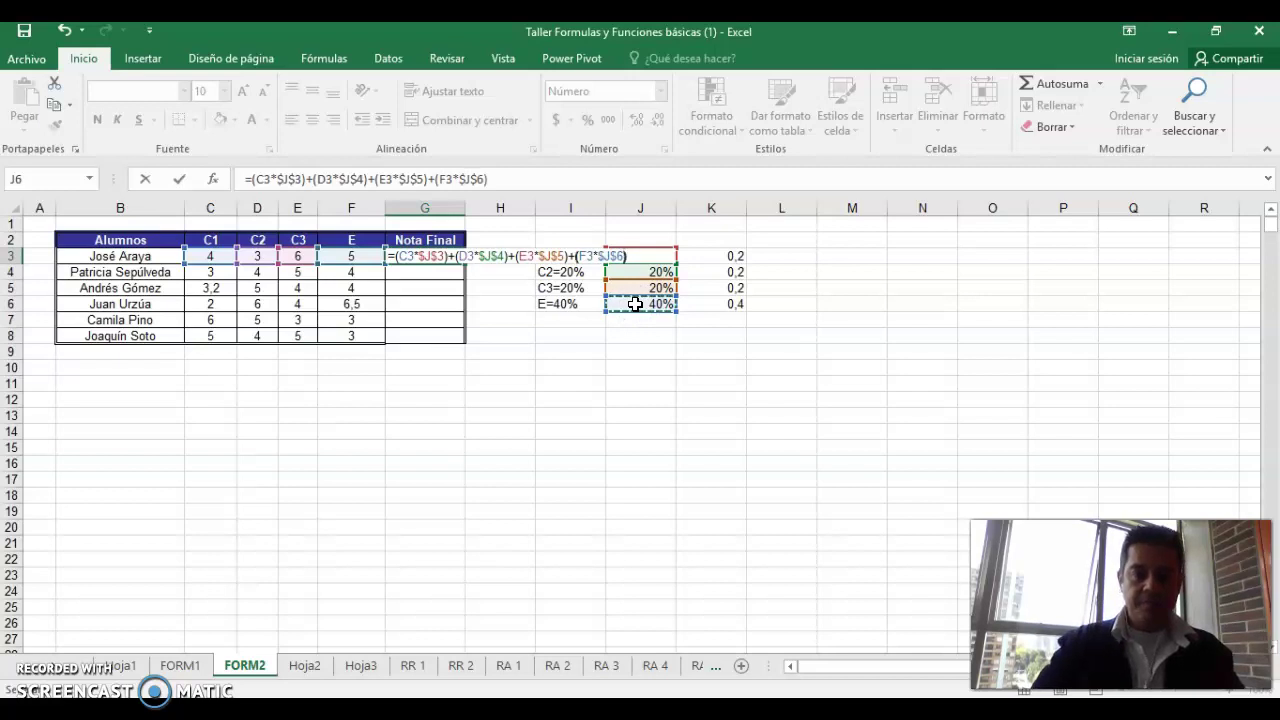
type(")")
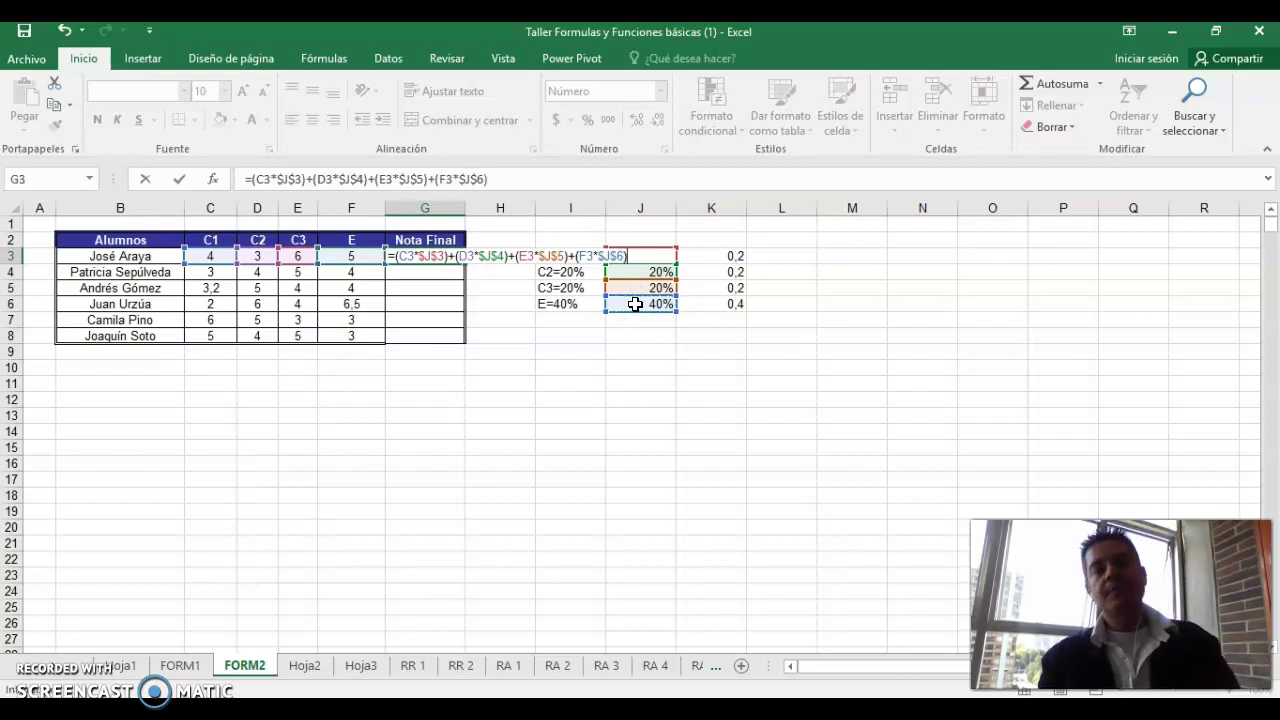
key("Return")
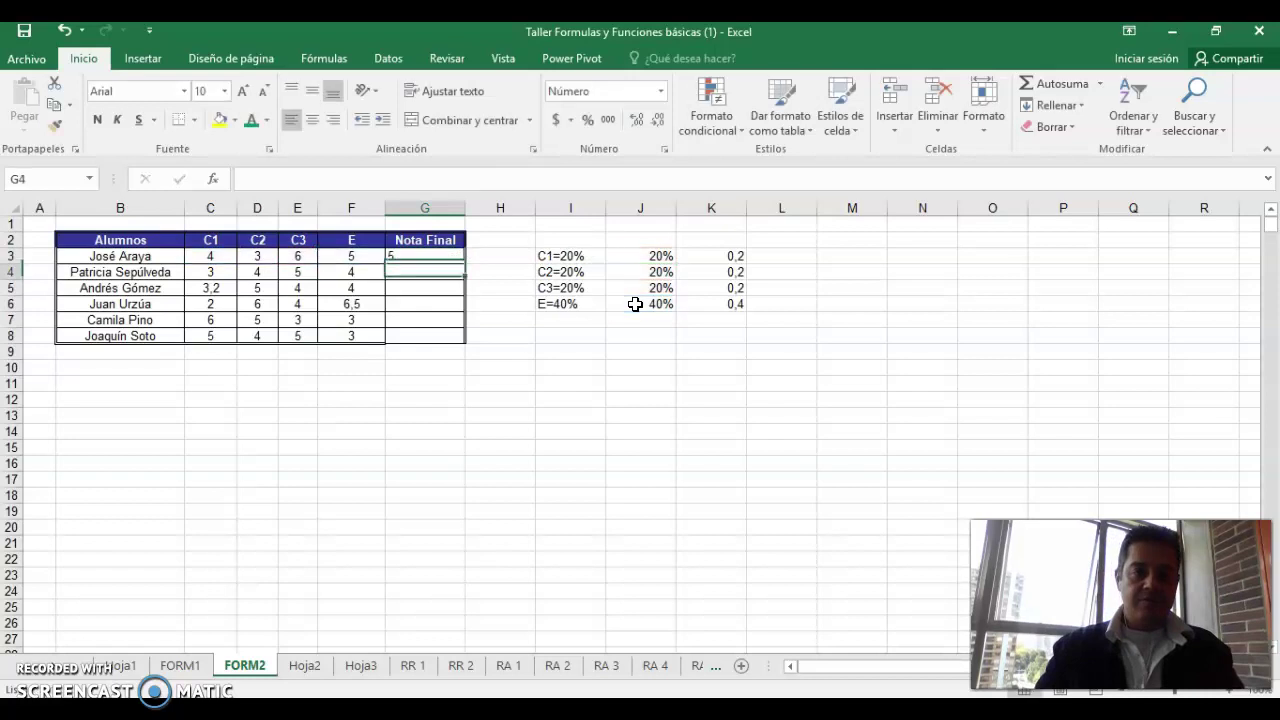
Step: Fill the G3 formula down the Nota Final column to G8 and check the references in G4
left_click(439, 256)
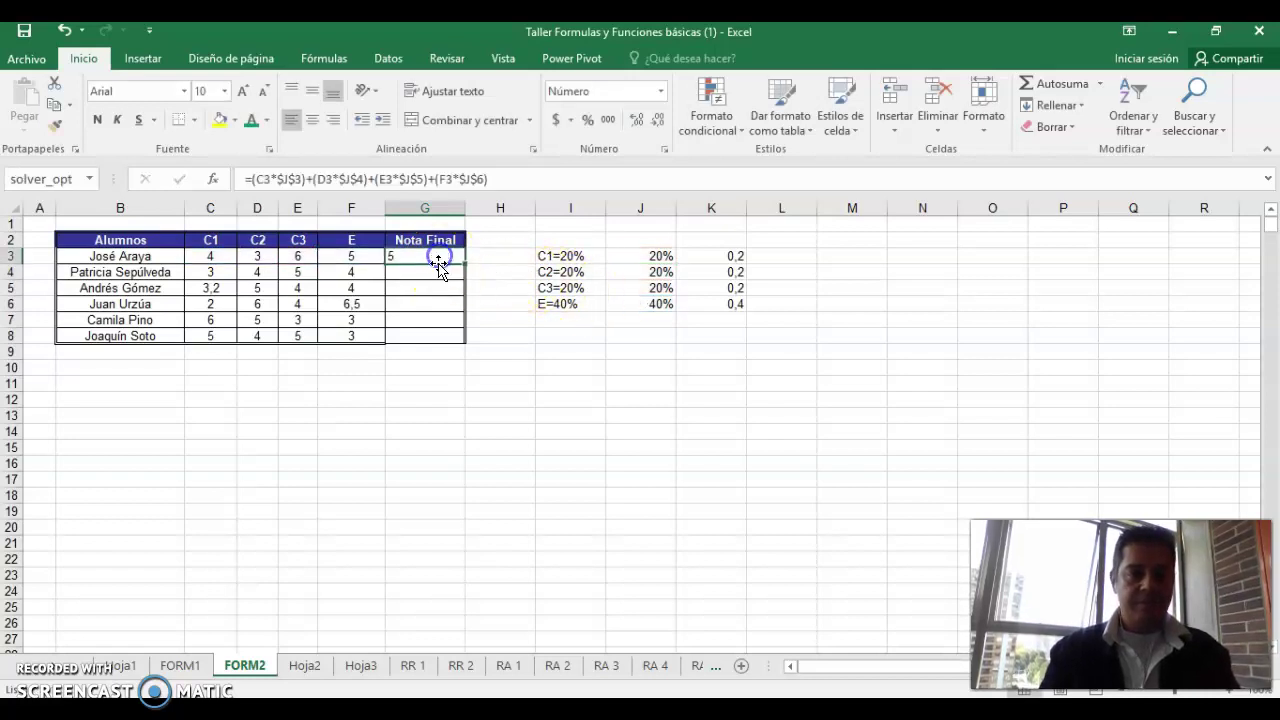
double_click(466, 265)
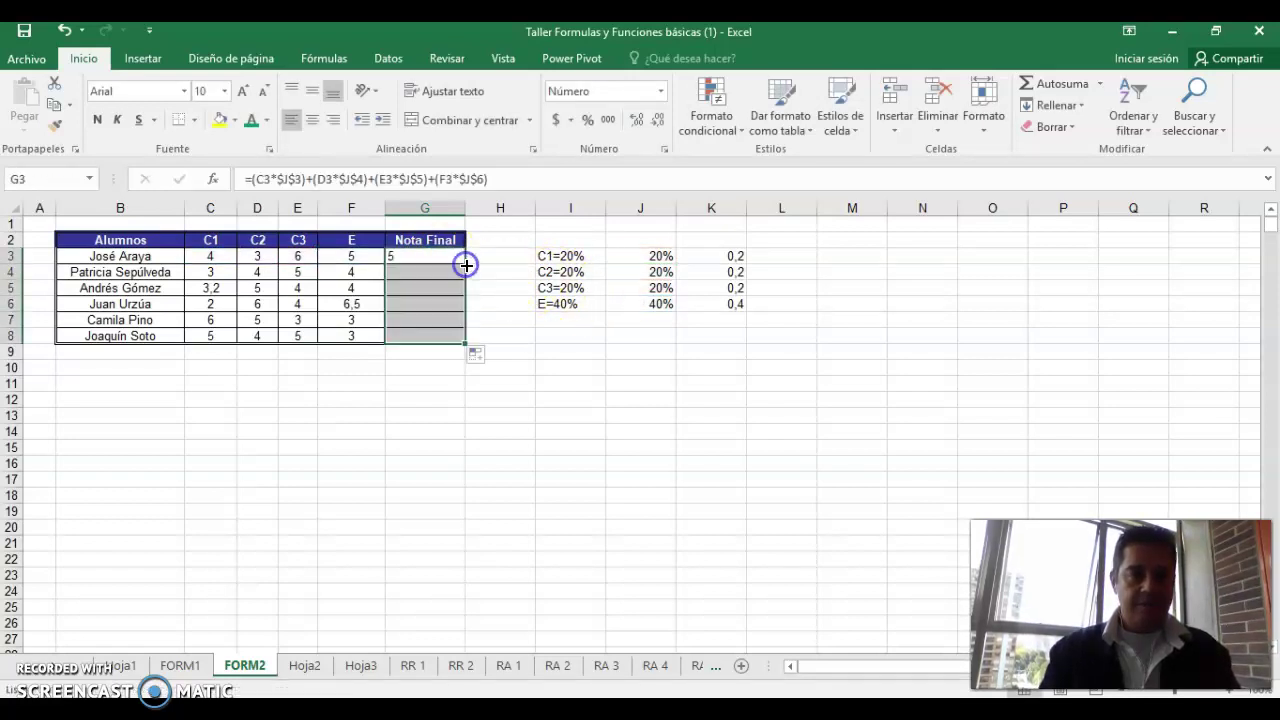
double_click(422, 271)
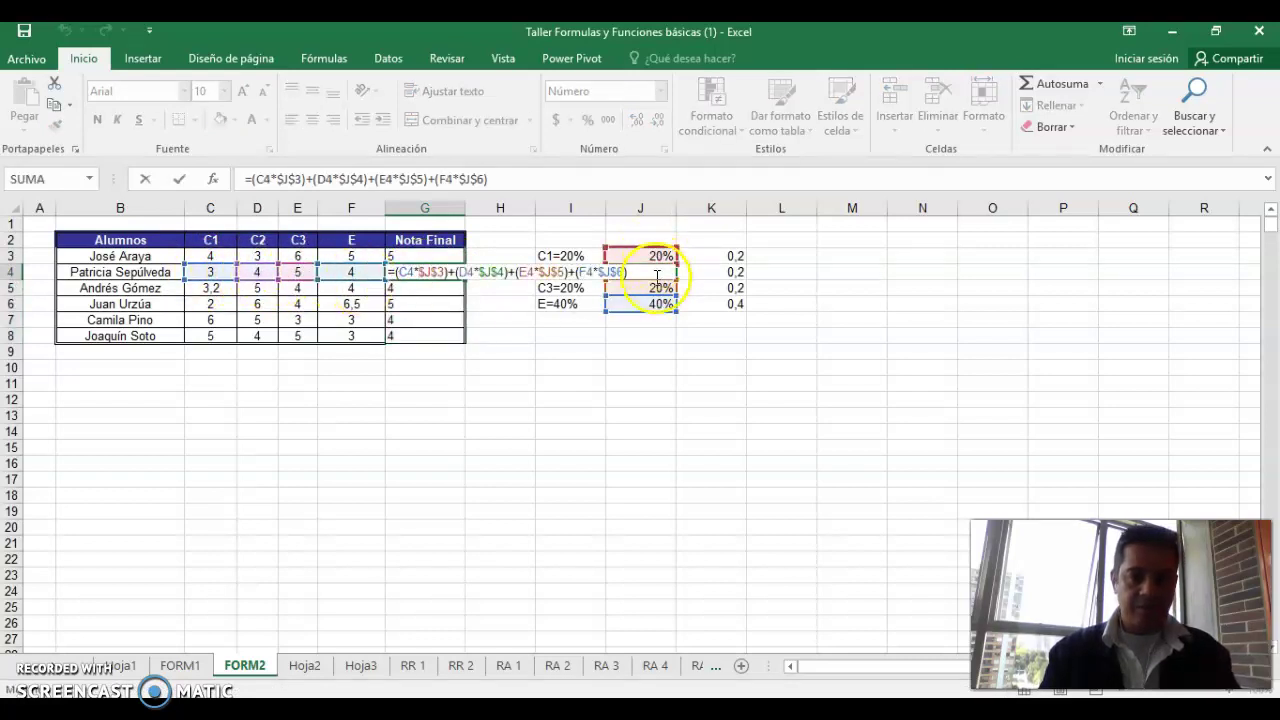
key("Return")
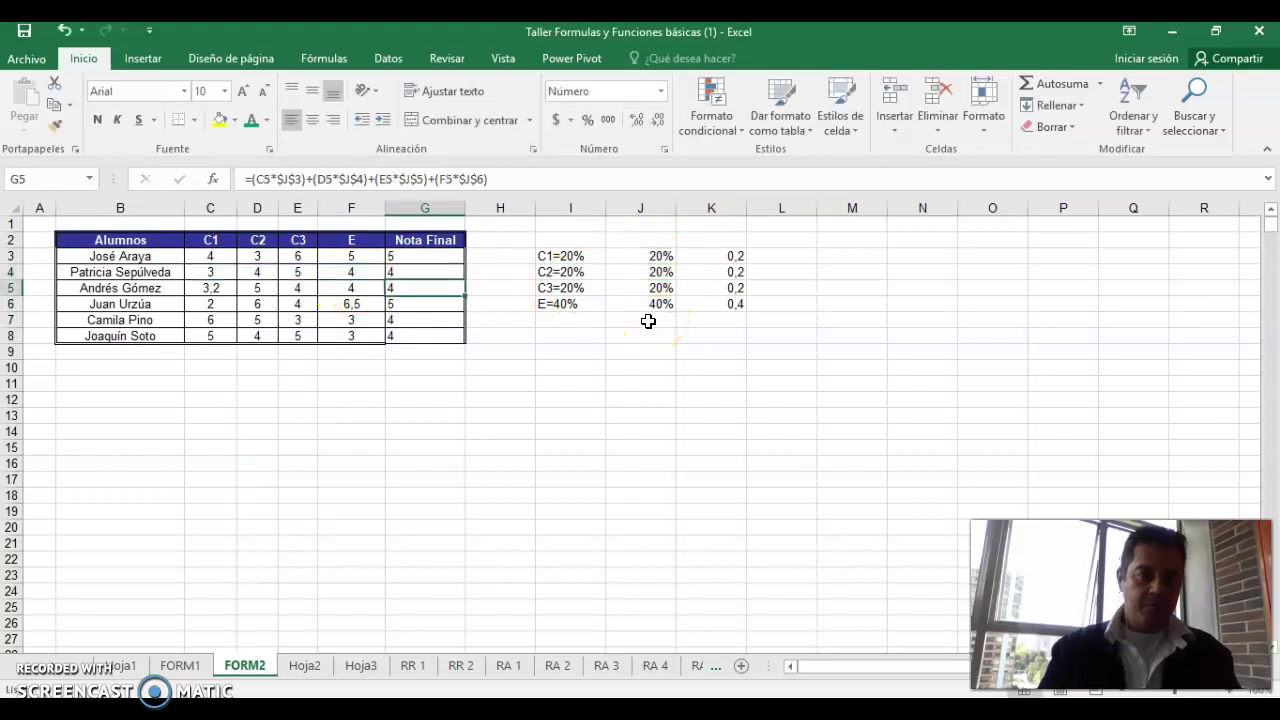
Step: Format the Nota Final cells G3:G8 as numbers with 2 decimal places
left_click(424, 259)
left_click_drag(424, 261, 419, 335)
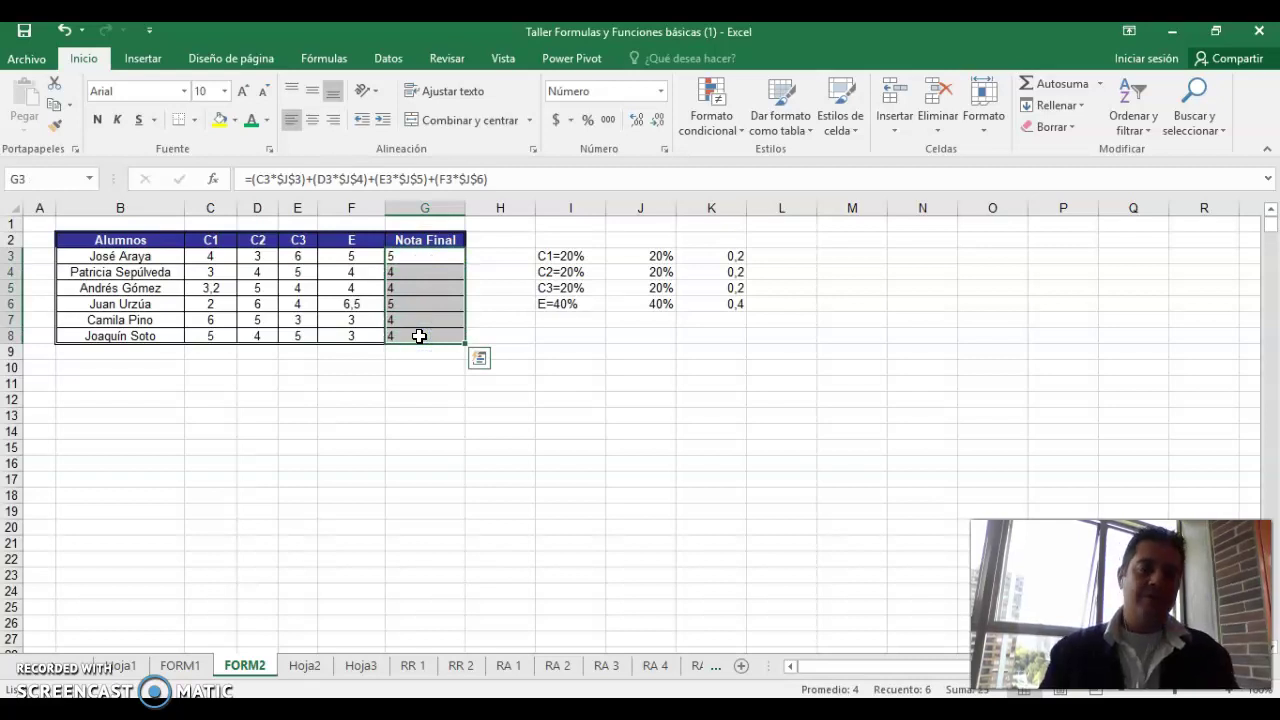
right_click(417, 258)
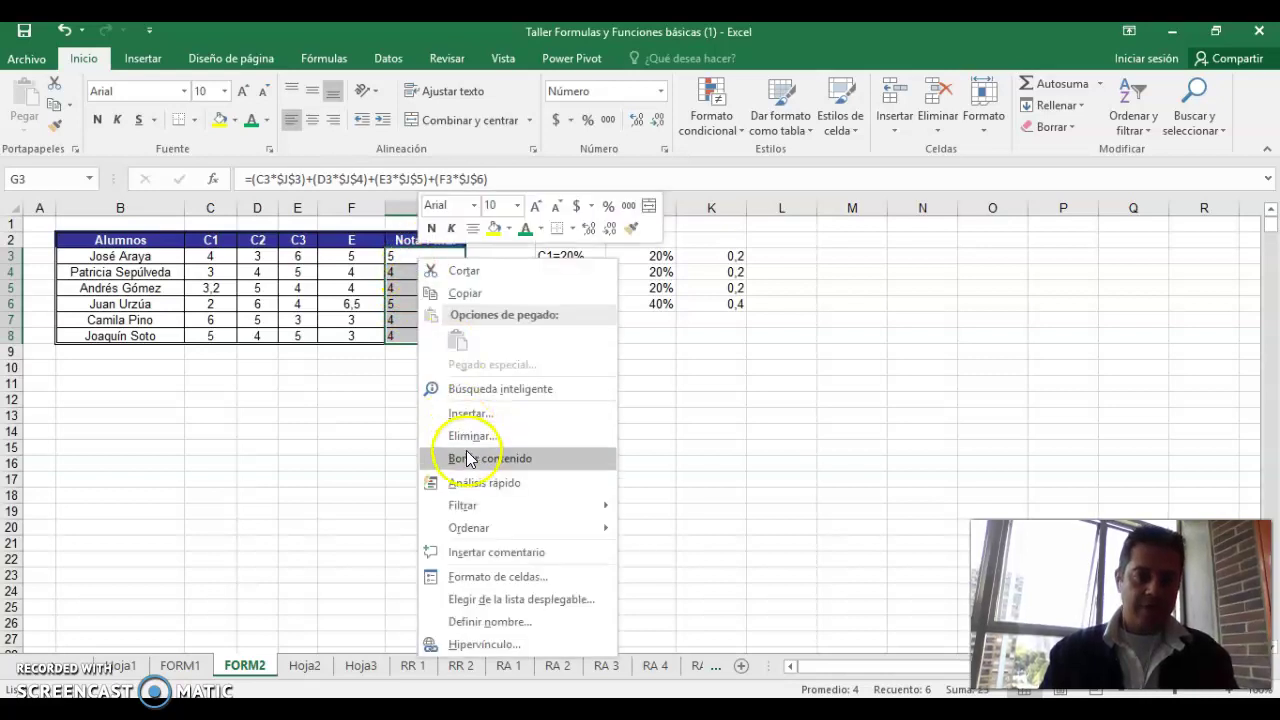
left_click(510, 578)
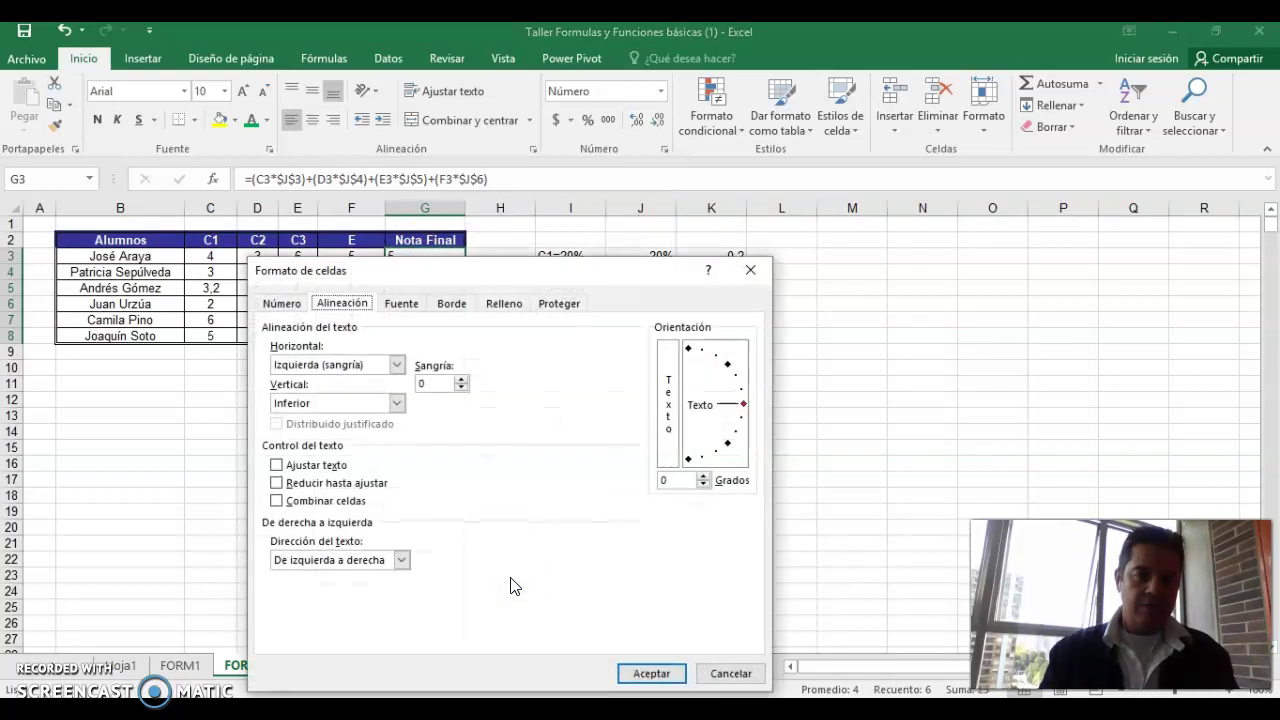
left_click(286, 306)
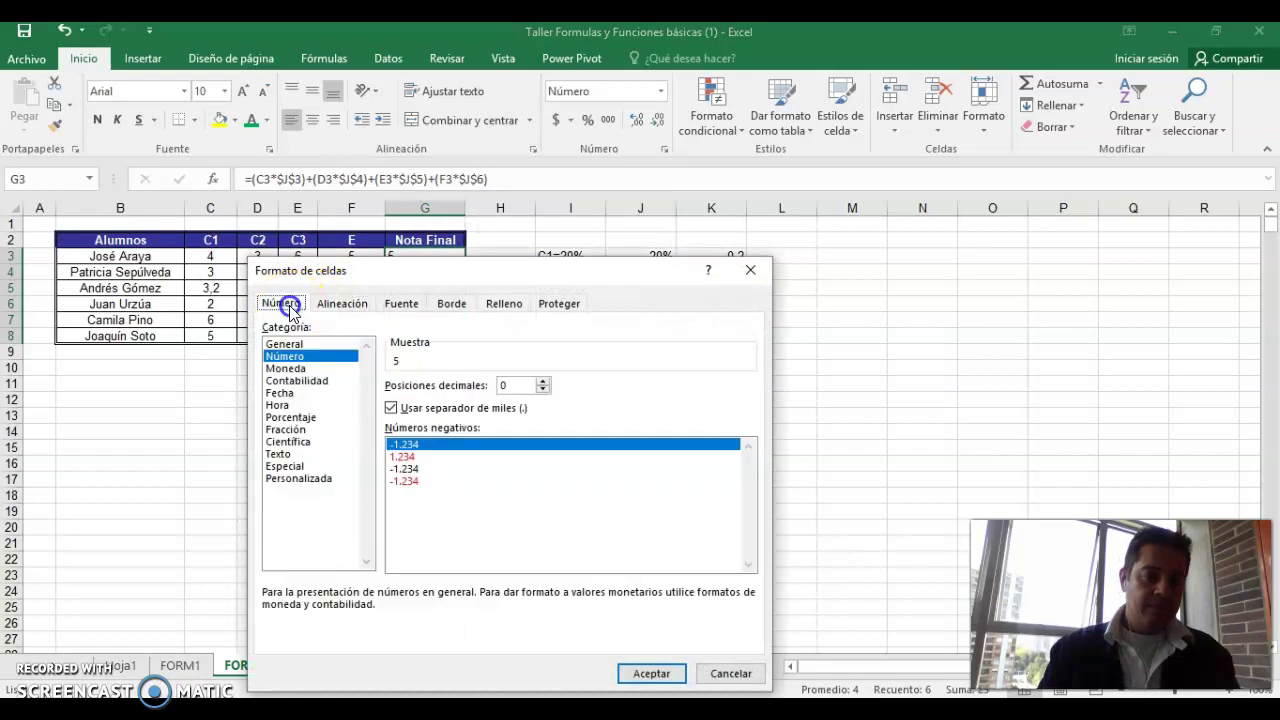
left_click(543, 382)
left_click(544, 390)
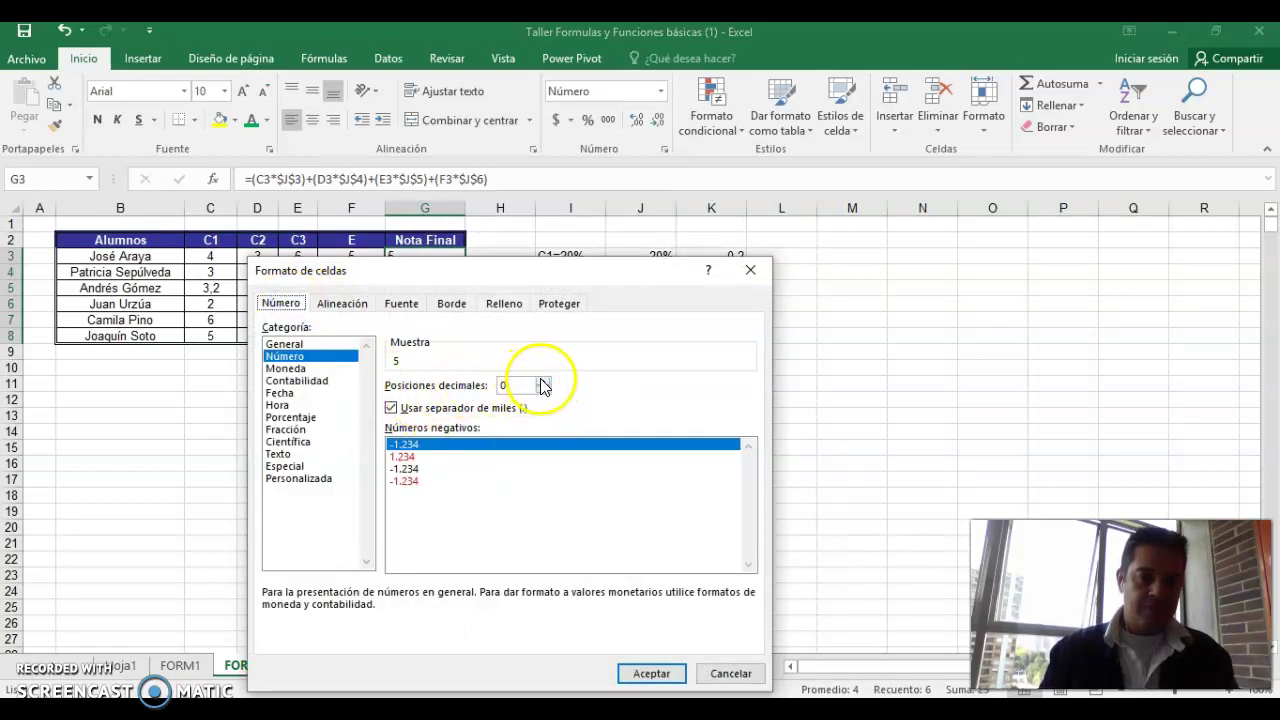
left_click(543, 382)
left_click(543, 382)
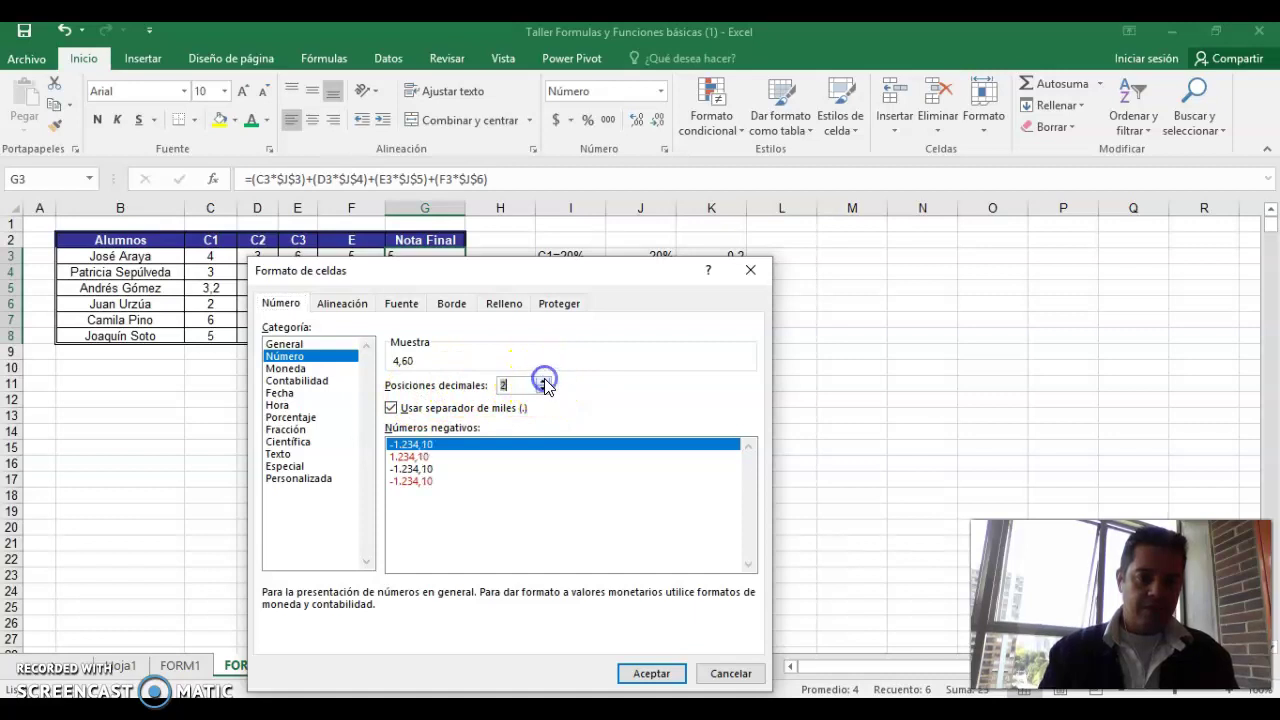
left_click(648, 674)
left_click_drag(424, 254, 415, 345)
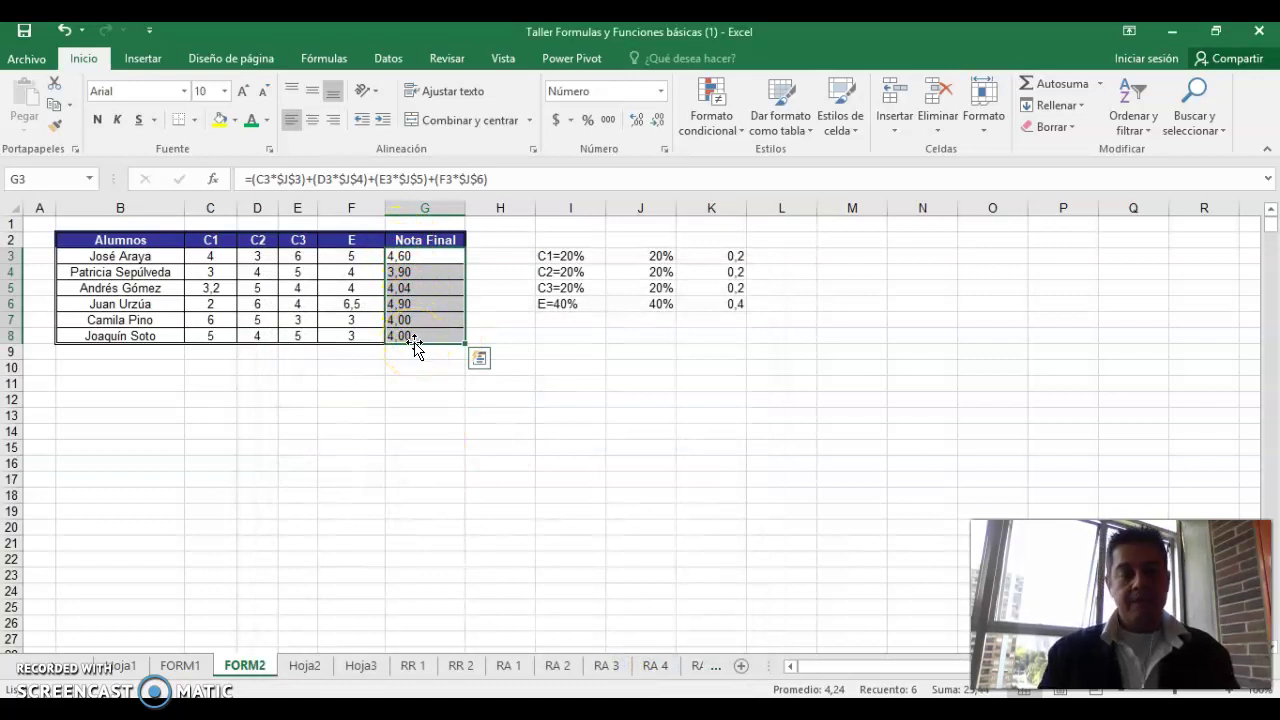
Step: Start an alternative grade formula in H3 with C3 multiplied by the absolute decimal weight: =(C3*$K$3)
left_click(482, 258)
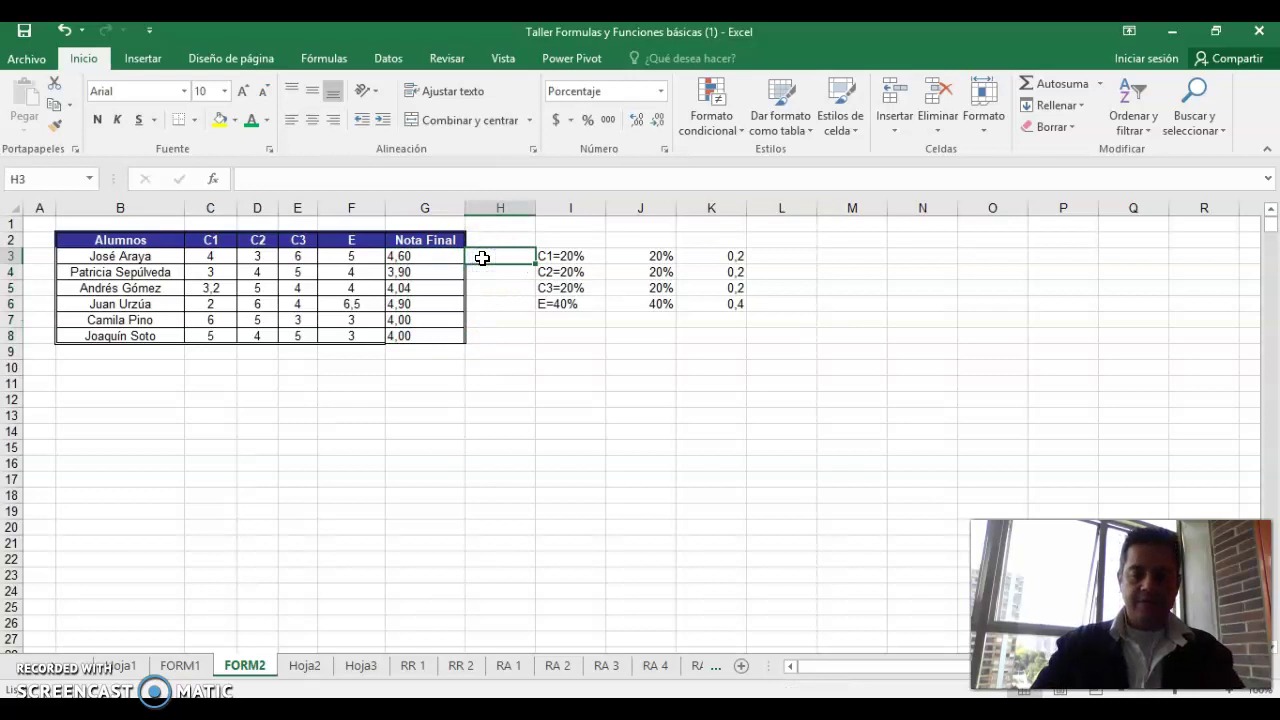
type("=")
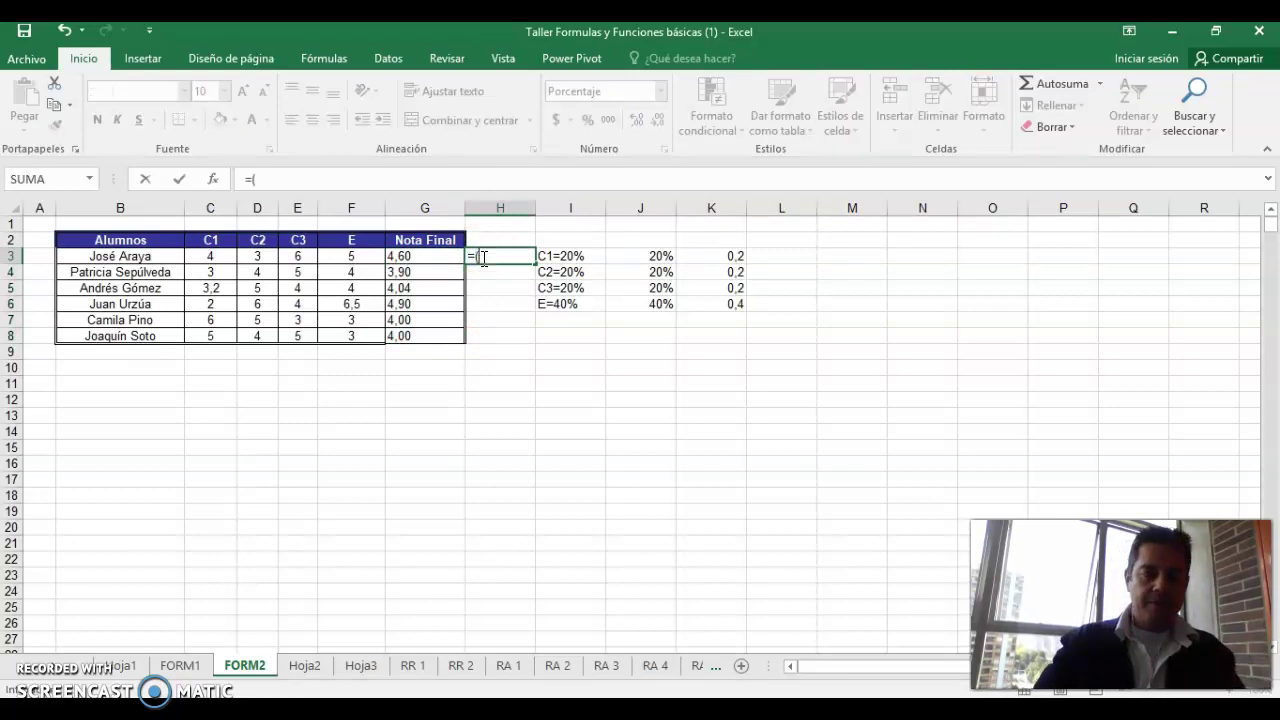
type("(")
left_click(211, 258)
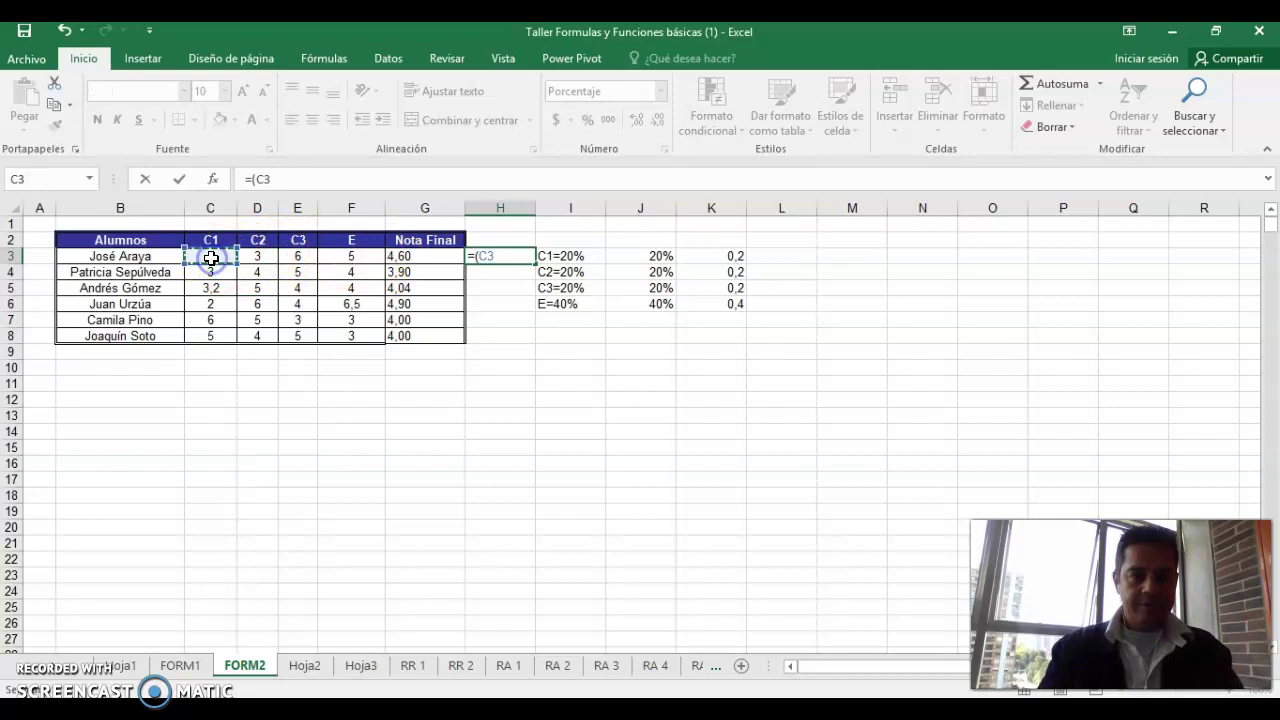
type("*")
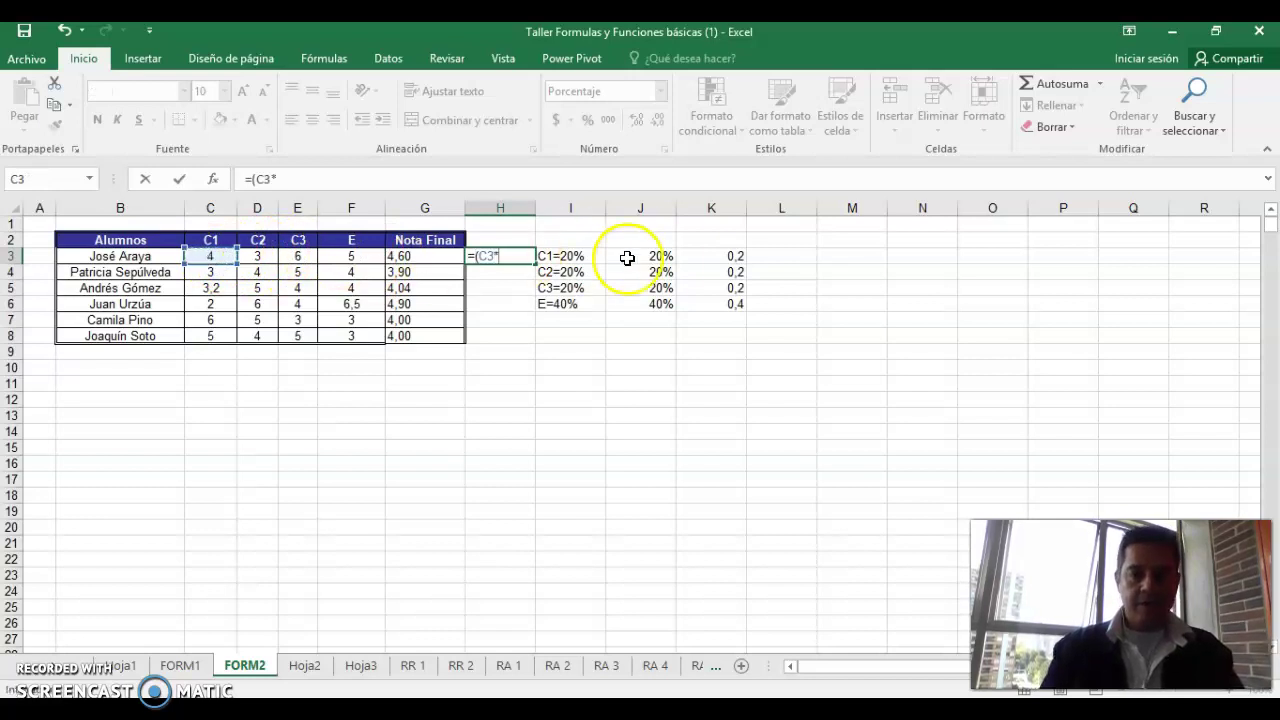
left_click(720, 257)
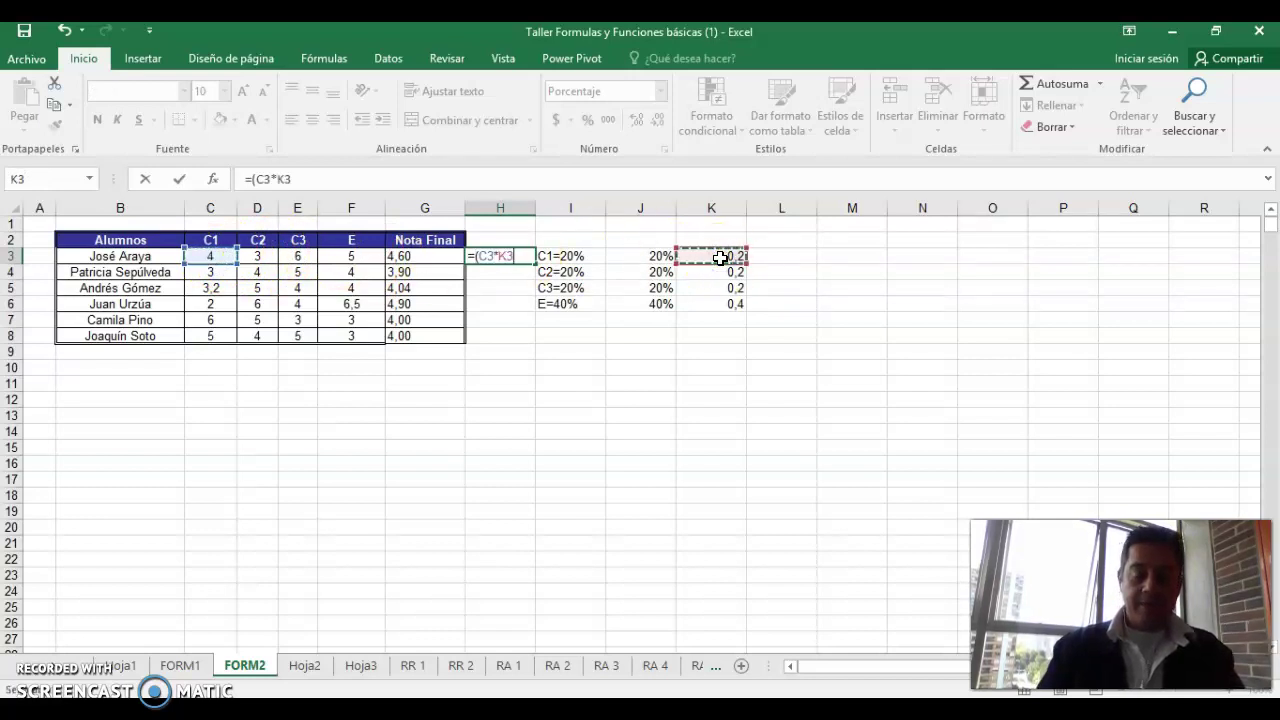
key("F4")
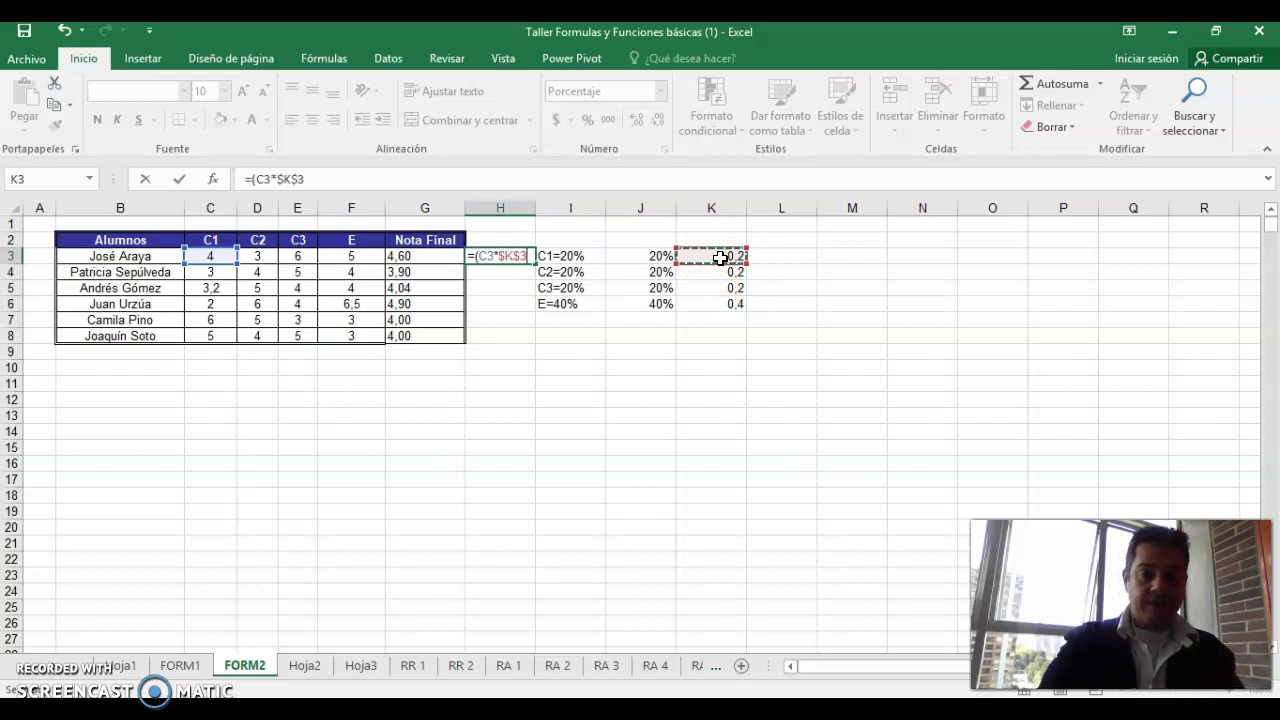
type(")")
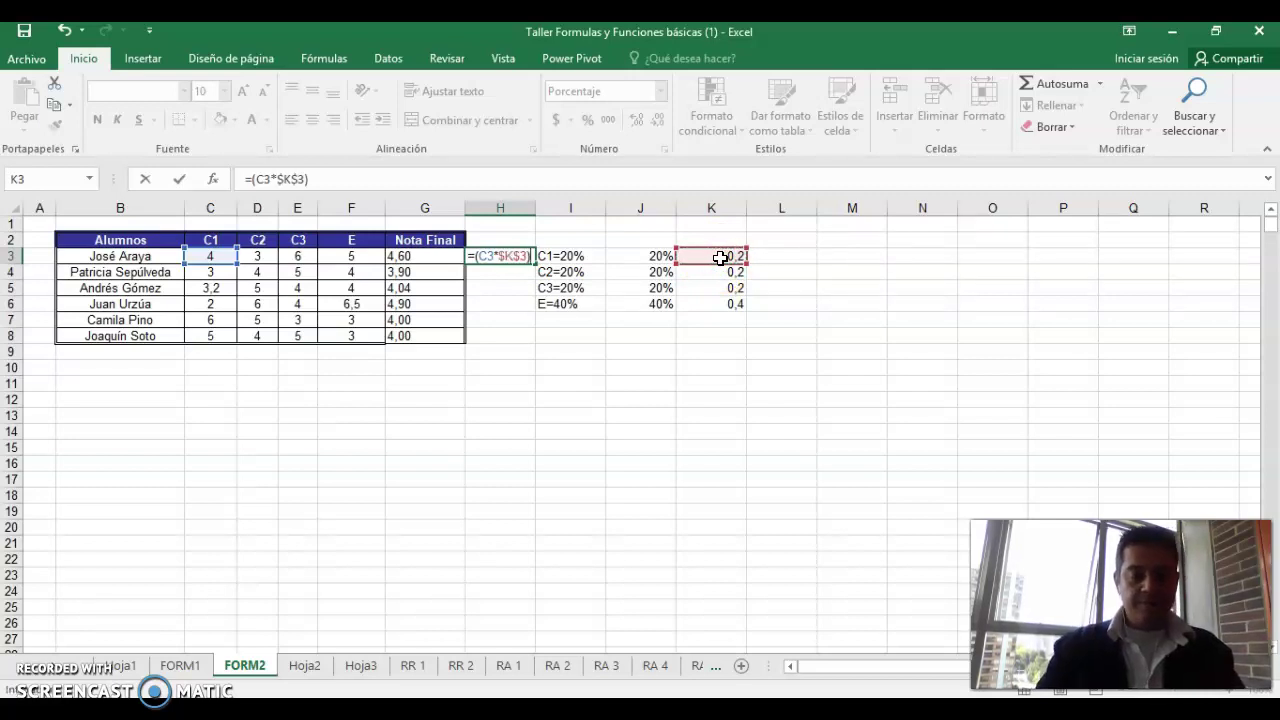
Step: Append the C2 term (D3*$K$4) to the H3 formula and open a further added term with +(
type("(")
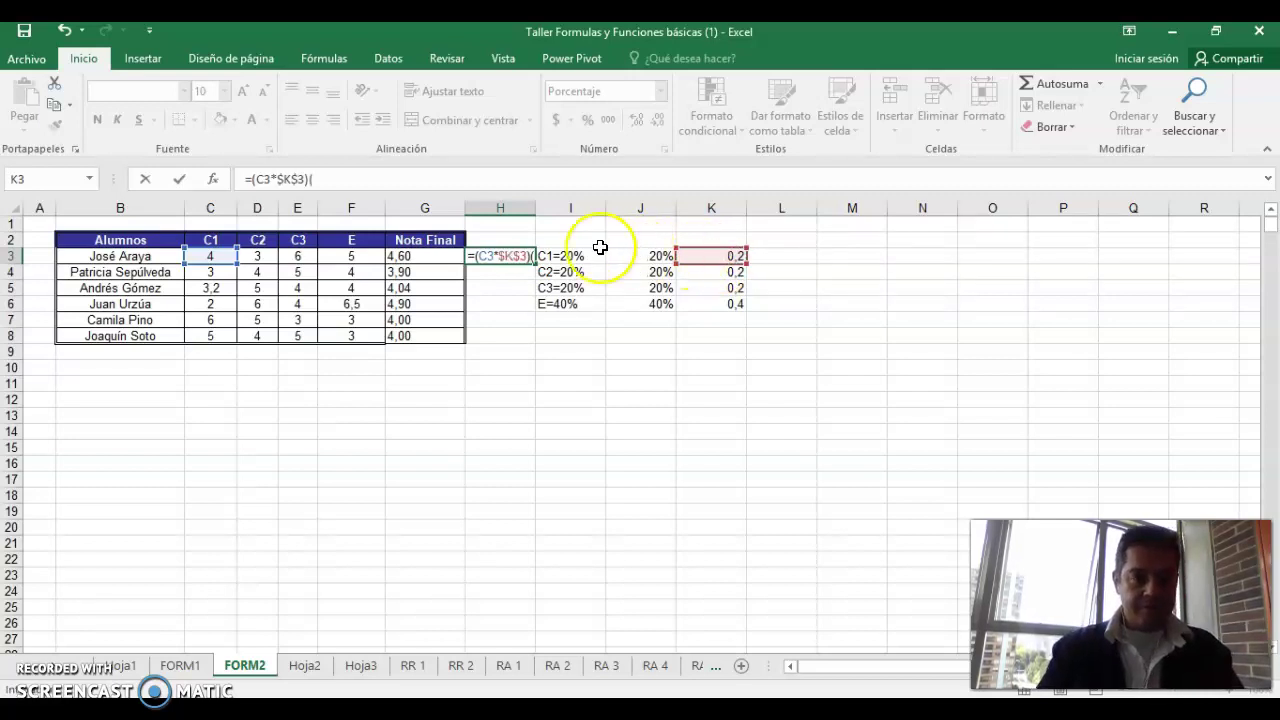
left_click(257, 256)
type("*")
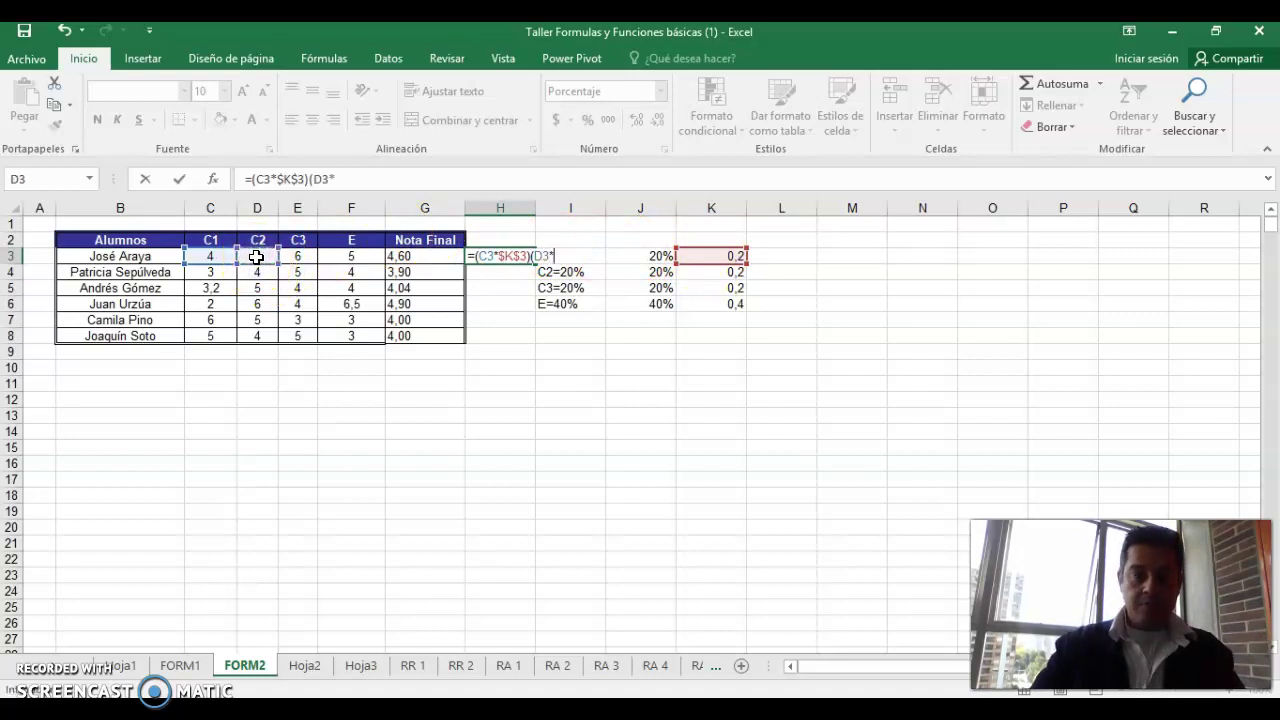
left_click(728, 272)
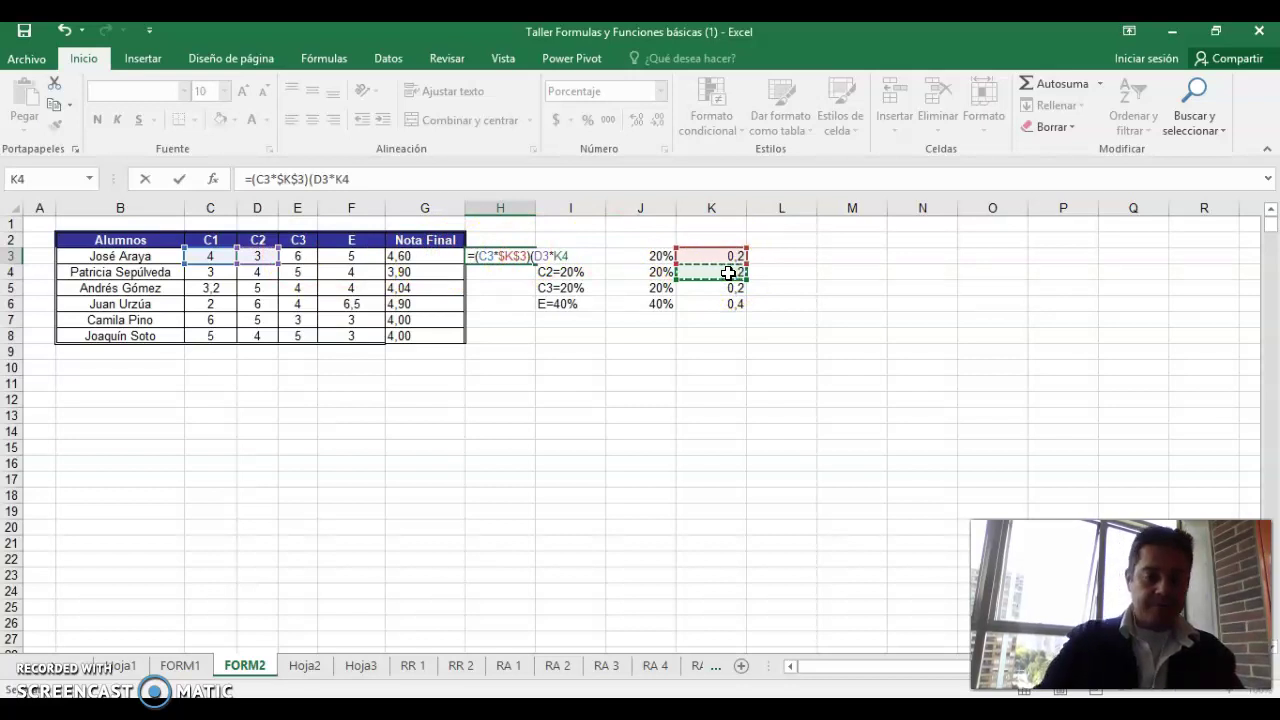
key("F4")
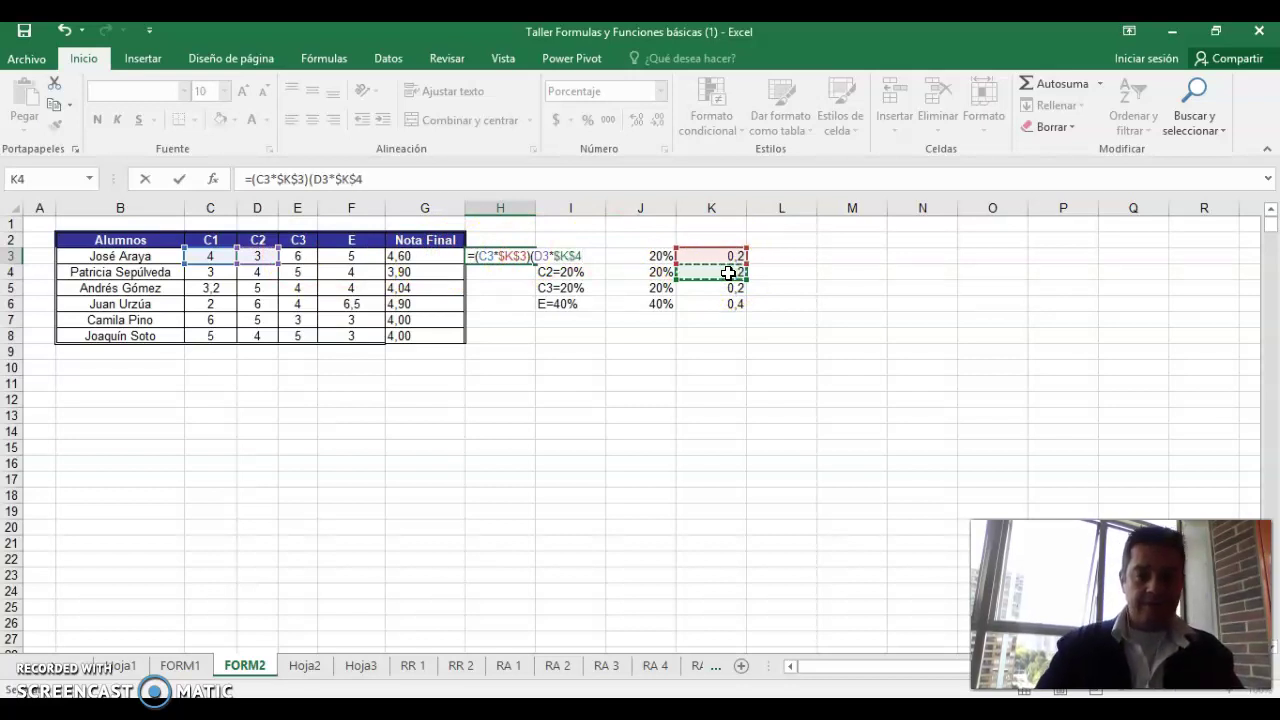
type(")+(")
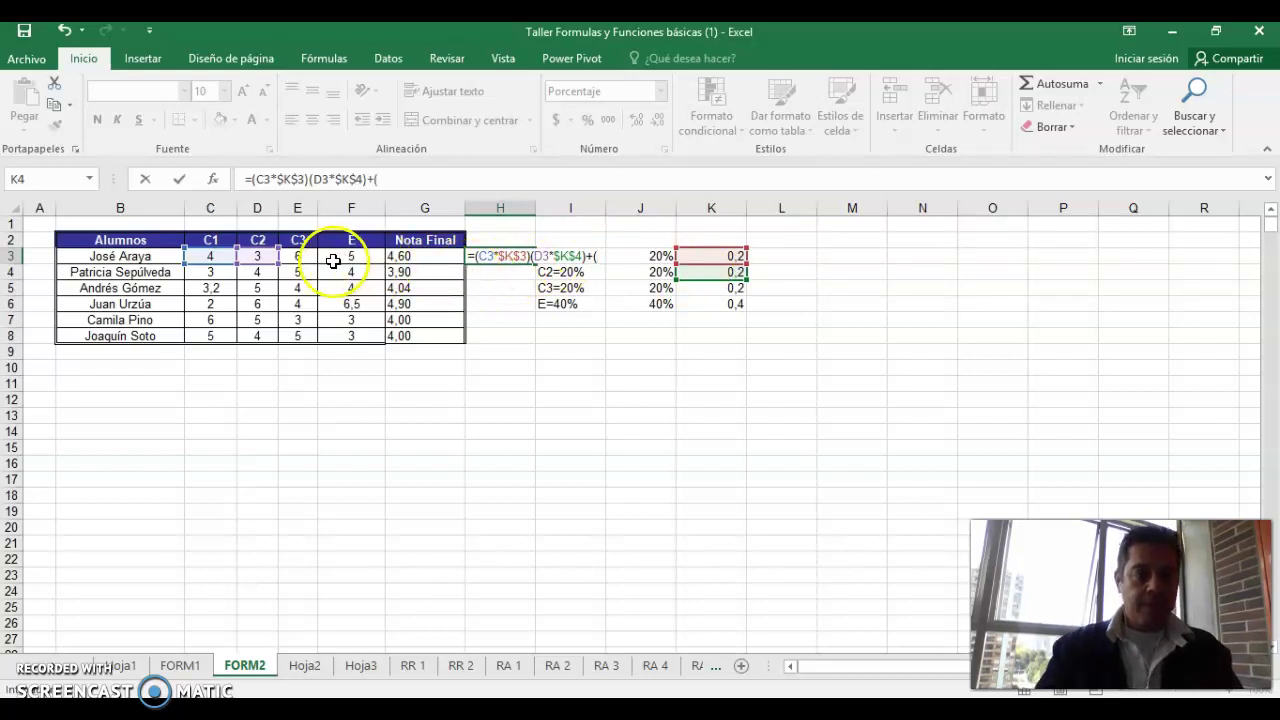
Step: Try adding the C3 term (E3*$K$5) to the H3 formula, and erase it back to the opening parenthesis
left_click(295, 256)
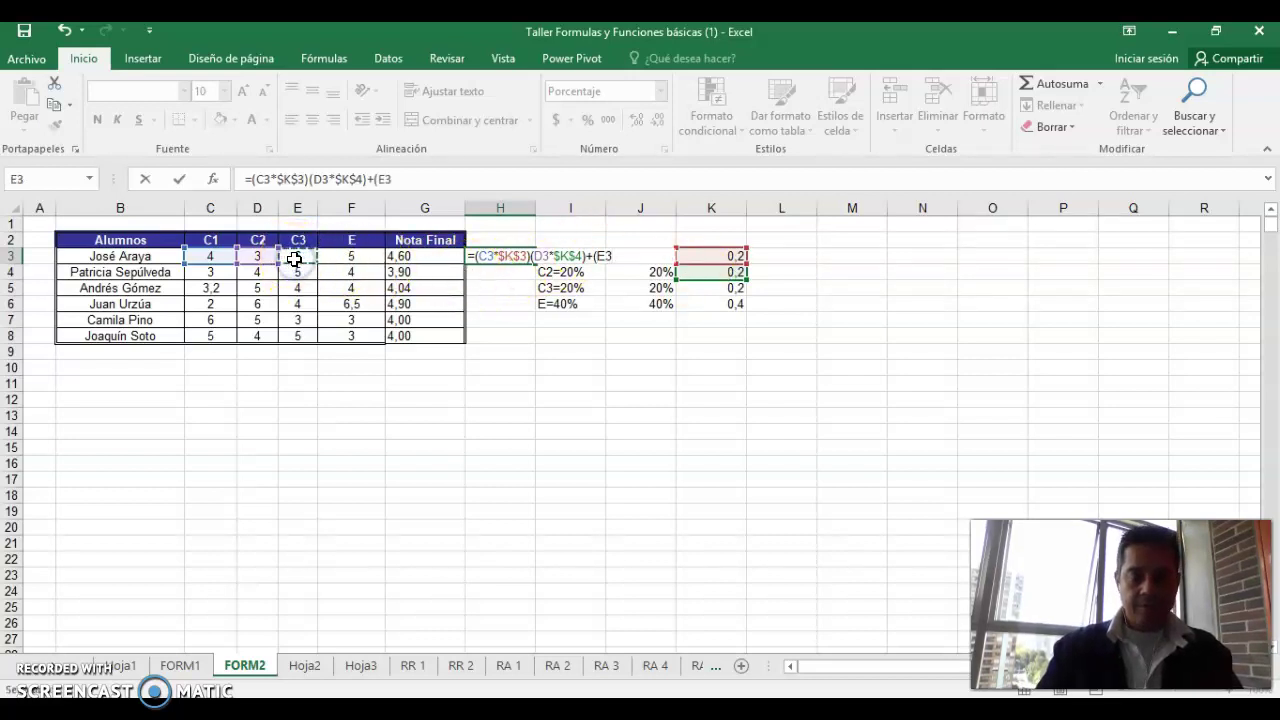
type("*")
left_click(708, 290)
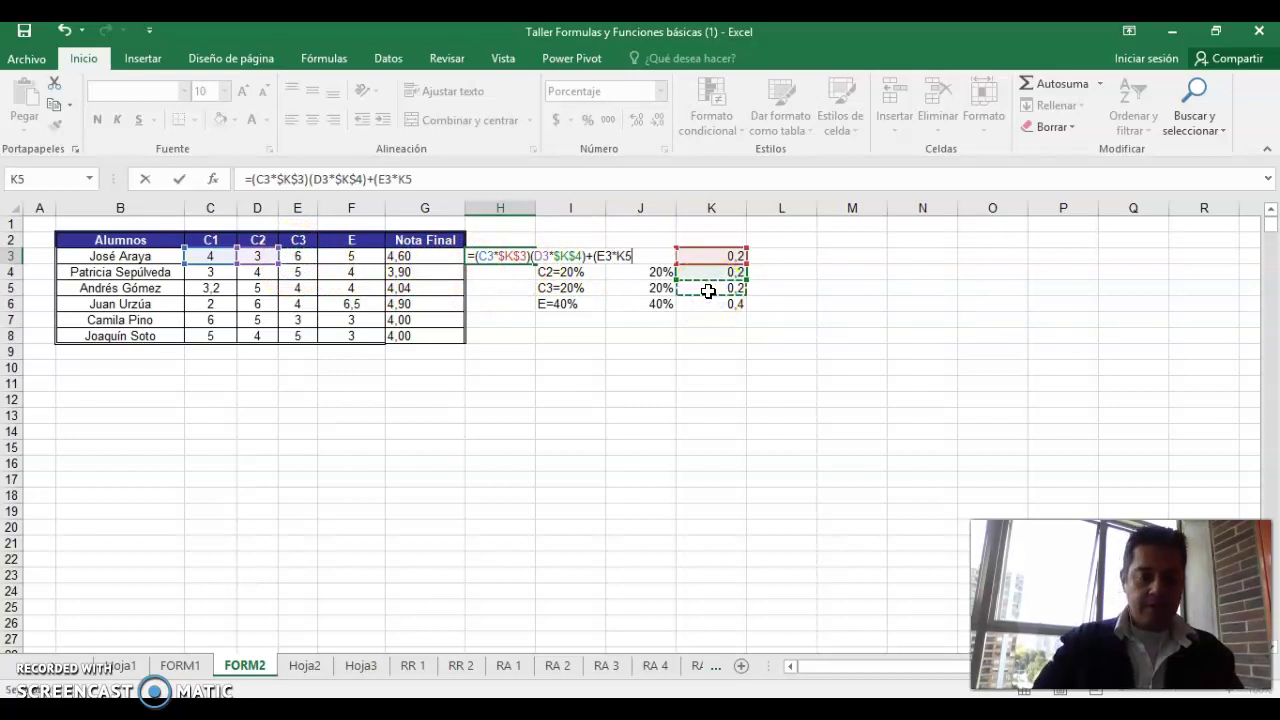
key("F4")
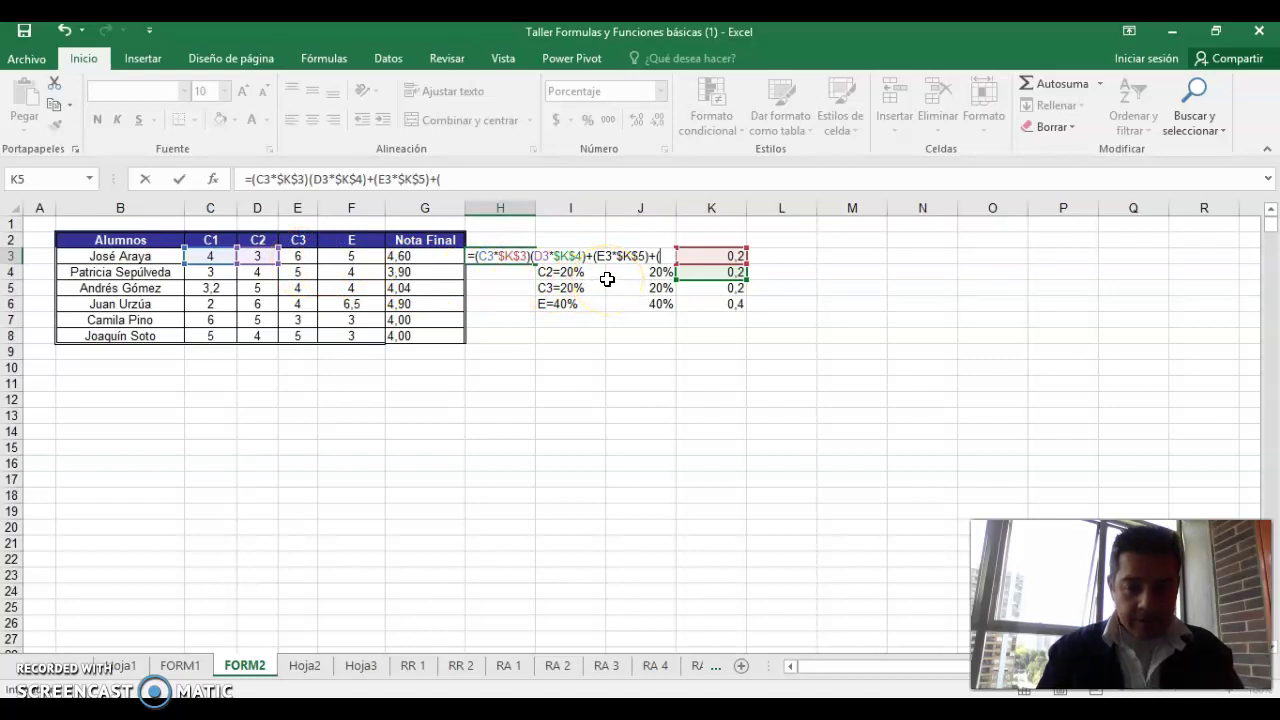
key("BackSpace")
key("BackSpace")
key("BackSpace")
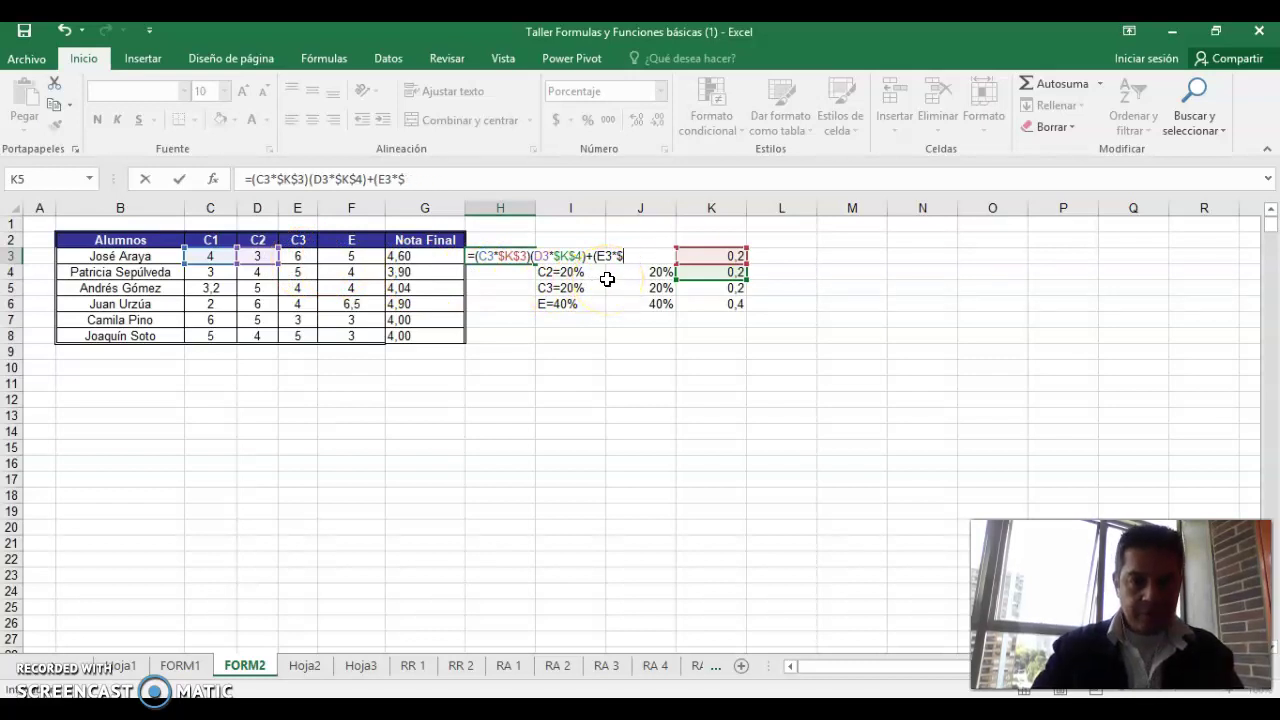
key("BackSpace")
key("BackSpace")
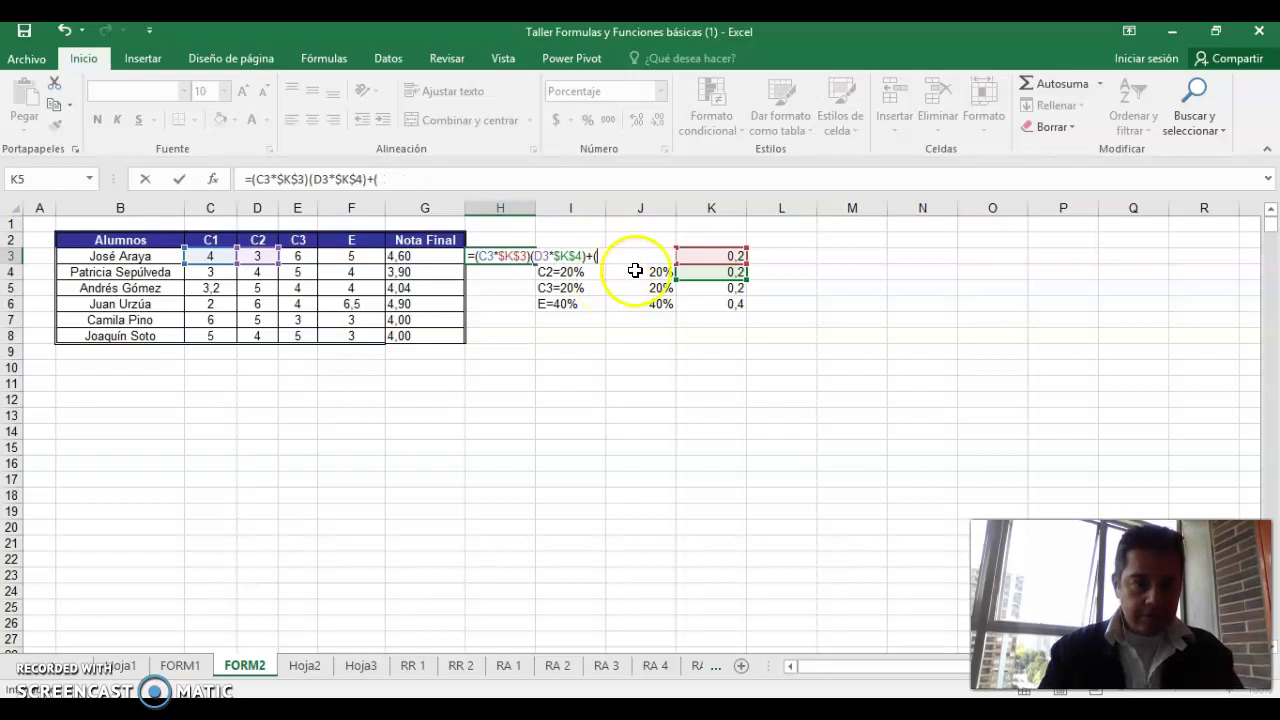
left_click(302, 257)
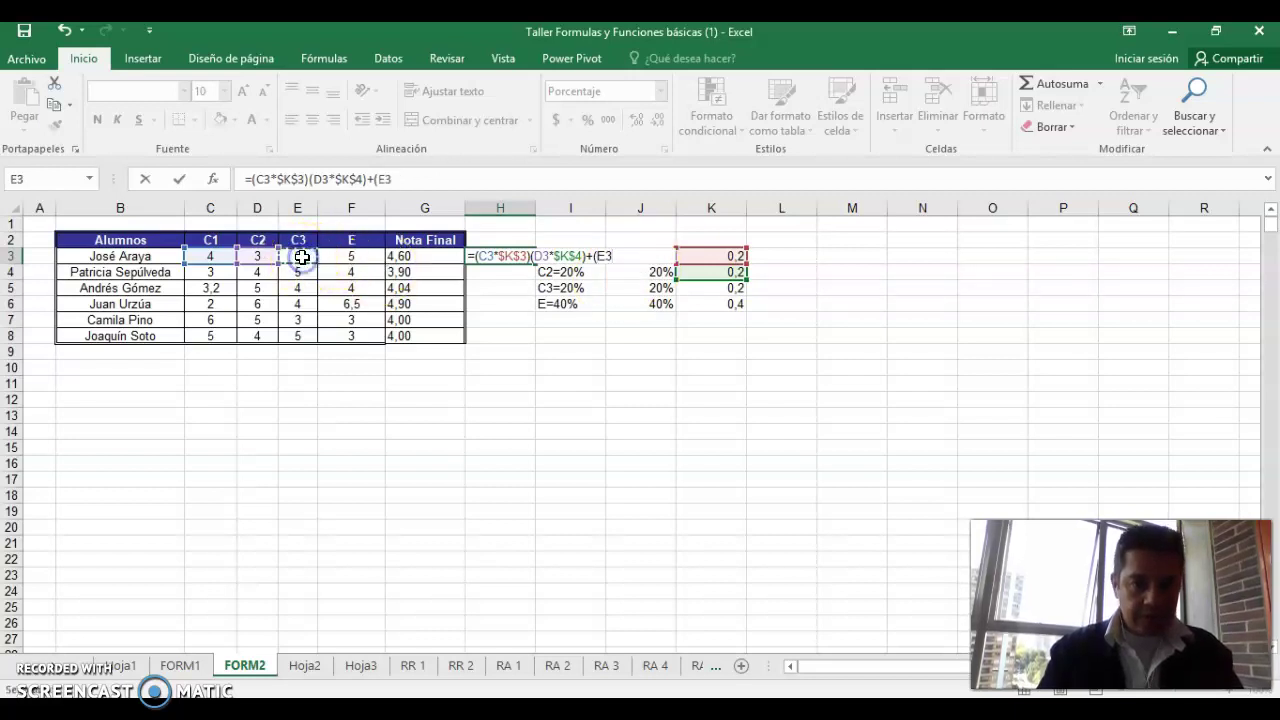
type("*")
left_click(369, 260)
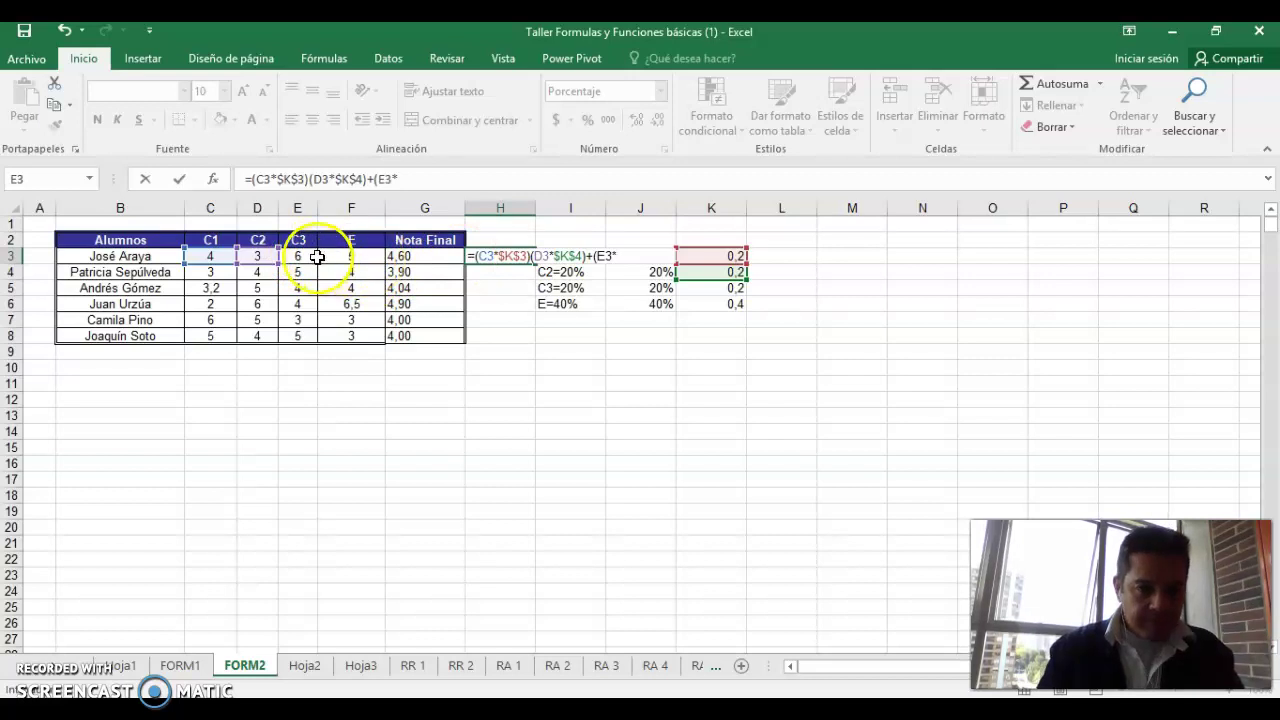
key("BackSpace")
key("BackSpace")
key("BackSpace")
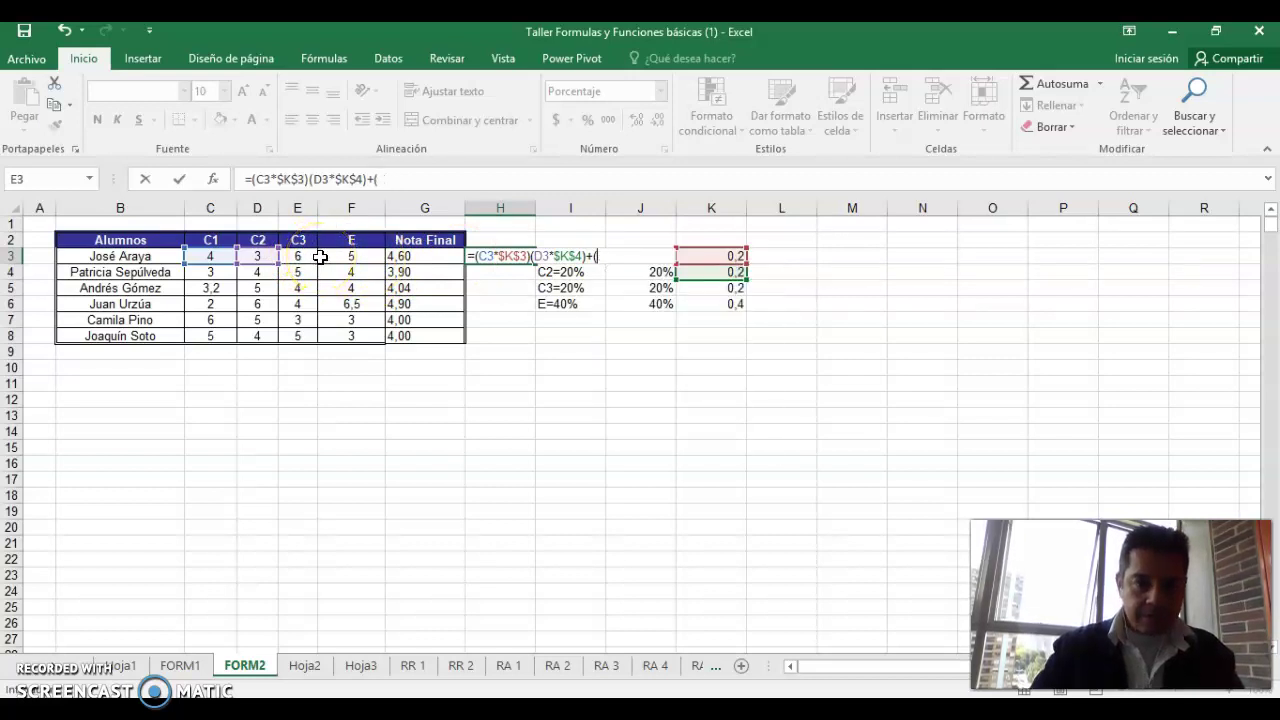
left_click(320, 257)
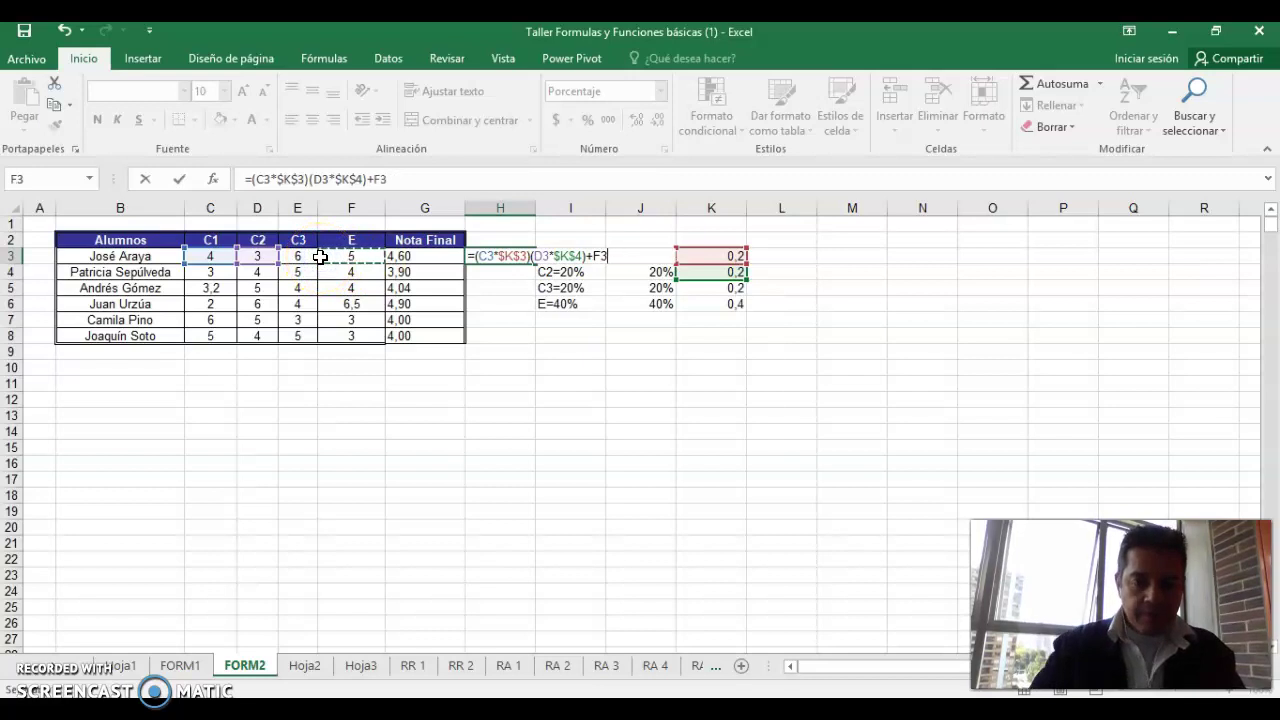
key("BackSpace")
key("BackSpace")
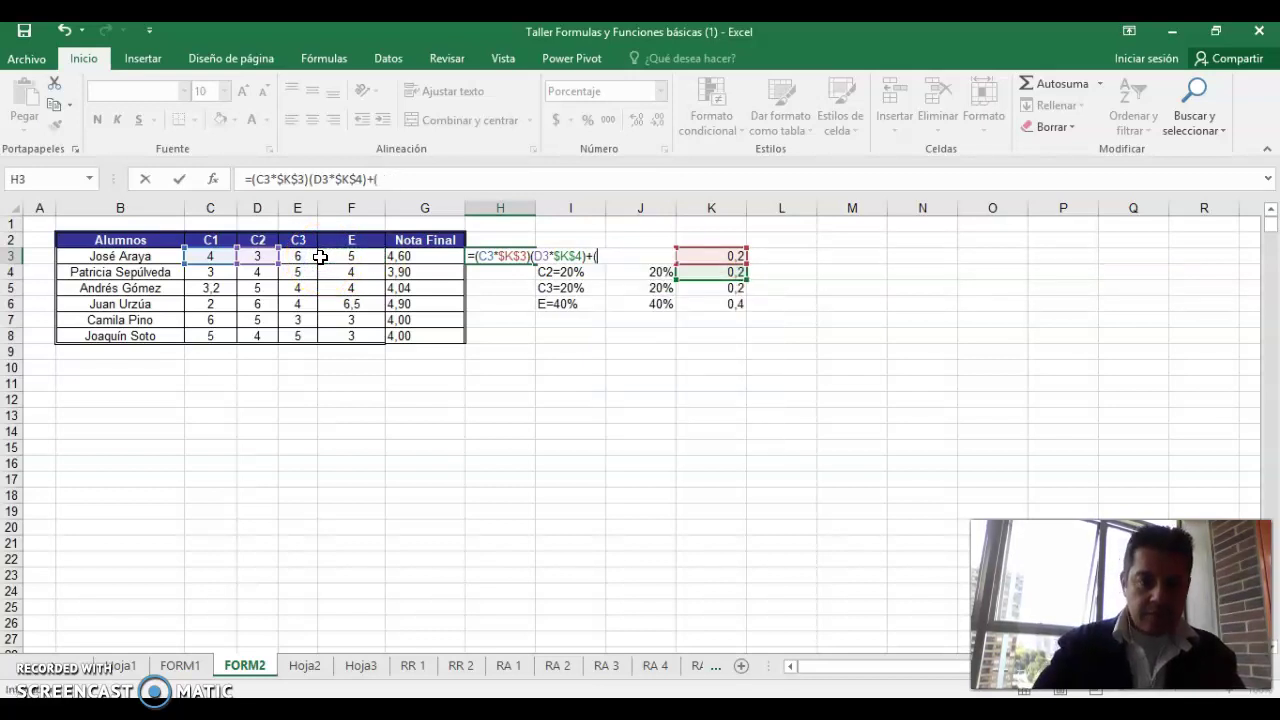
Step: Append the C3 grade multiplied by its absolute decimal weight, (E3*$K$5), to the H3 formula
type("(")
left_click(292, 257)
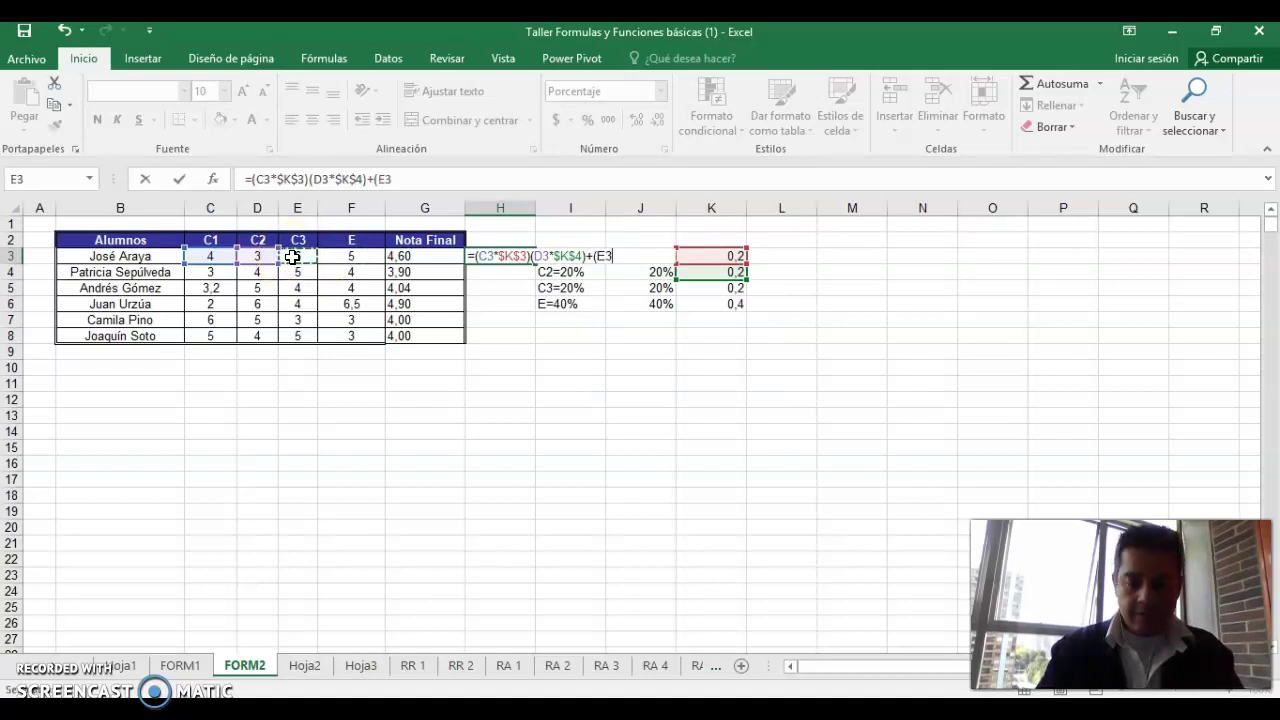
type("+(E3")
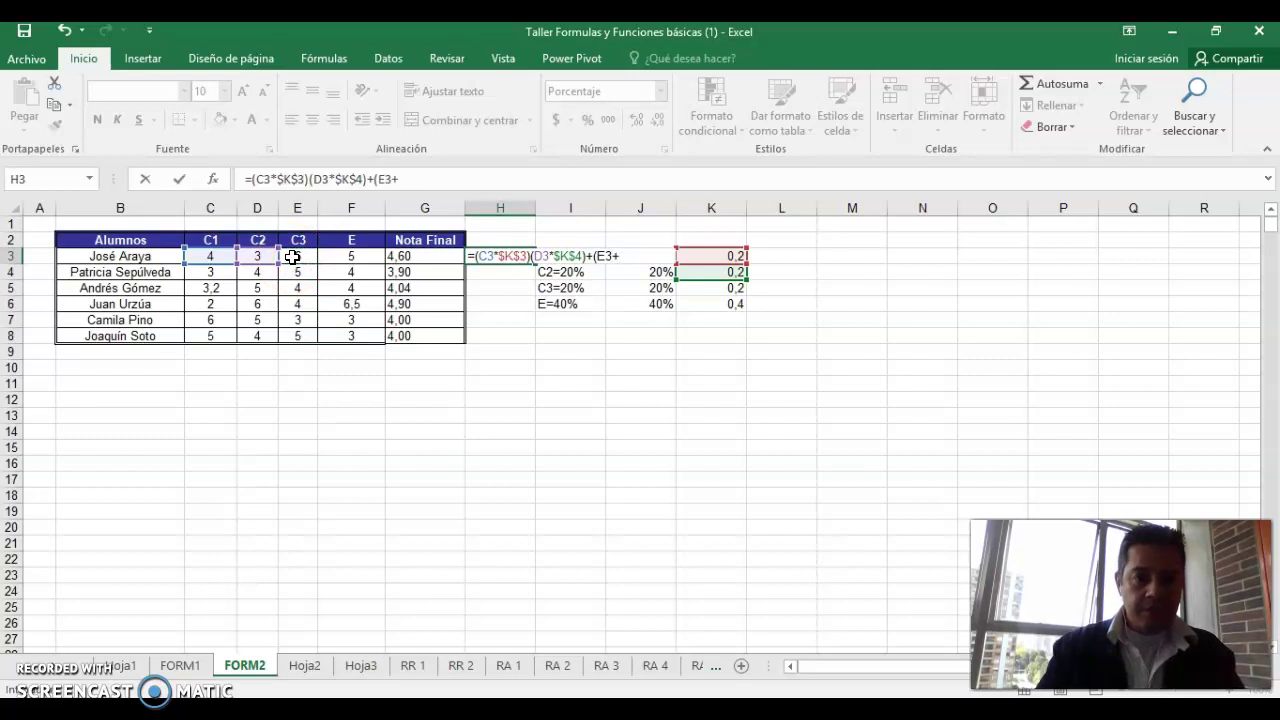
type("*")
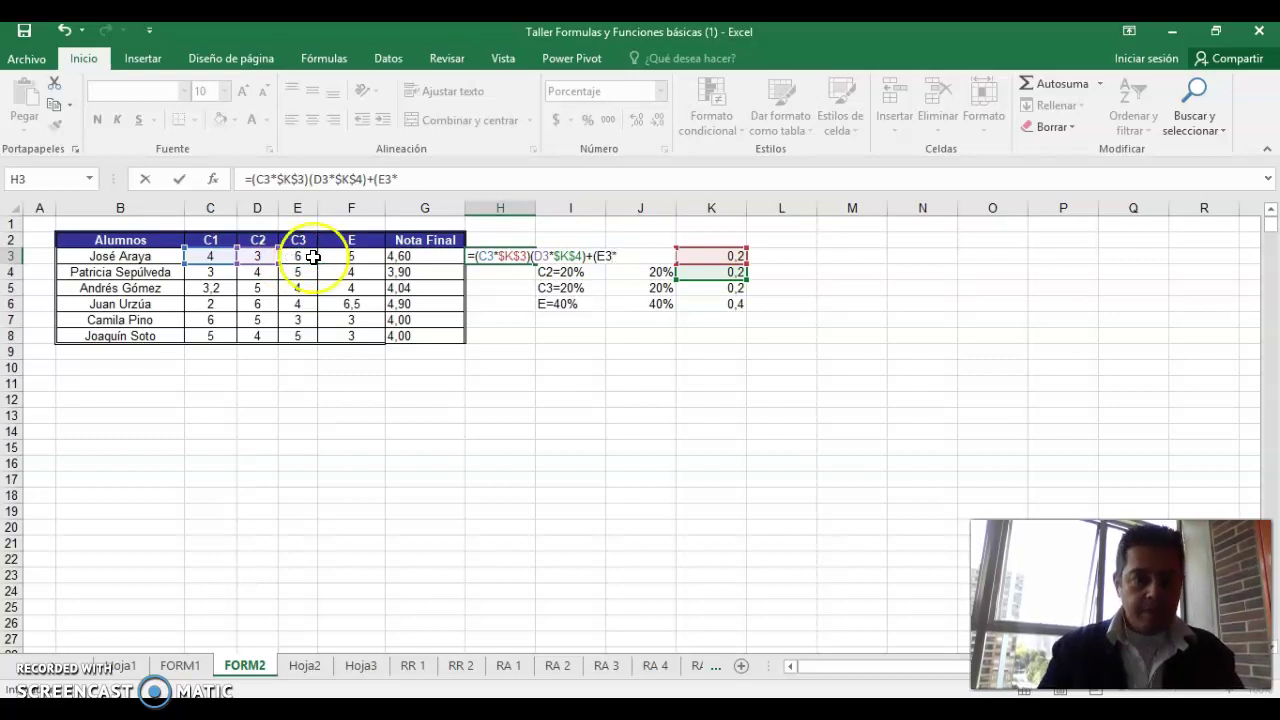
left_click(693, 290)
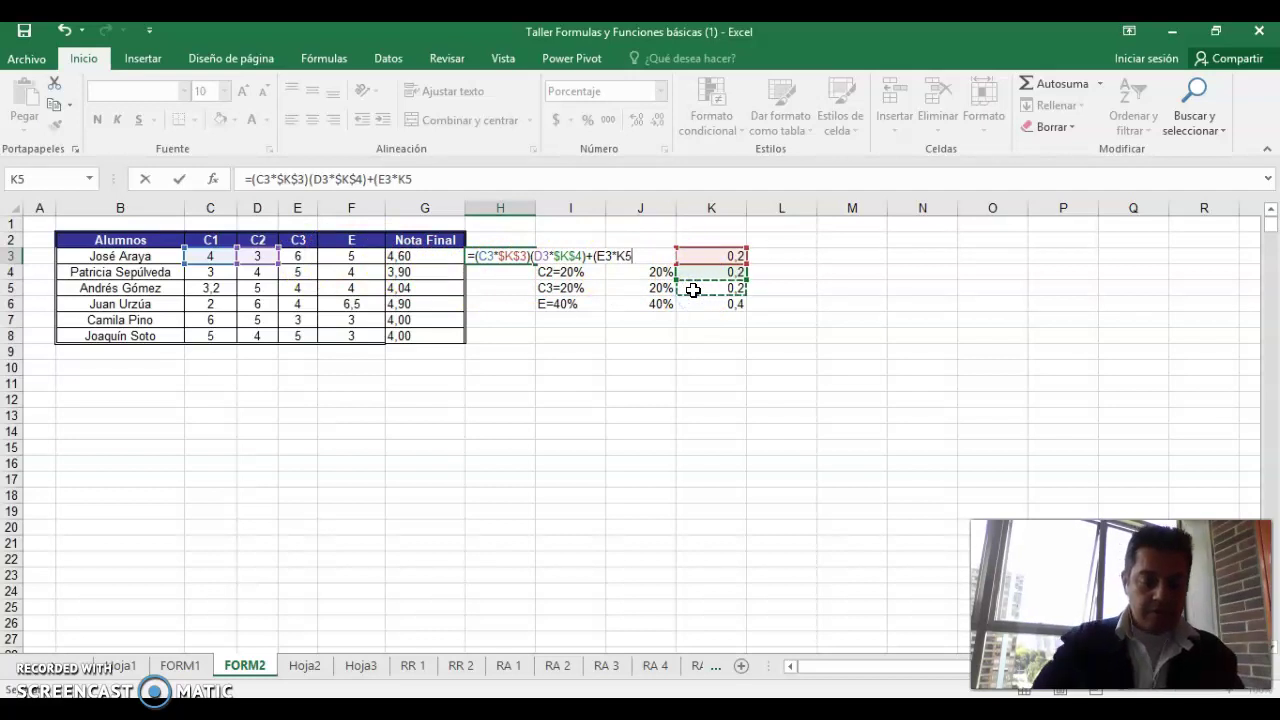
key("F4")
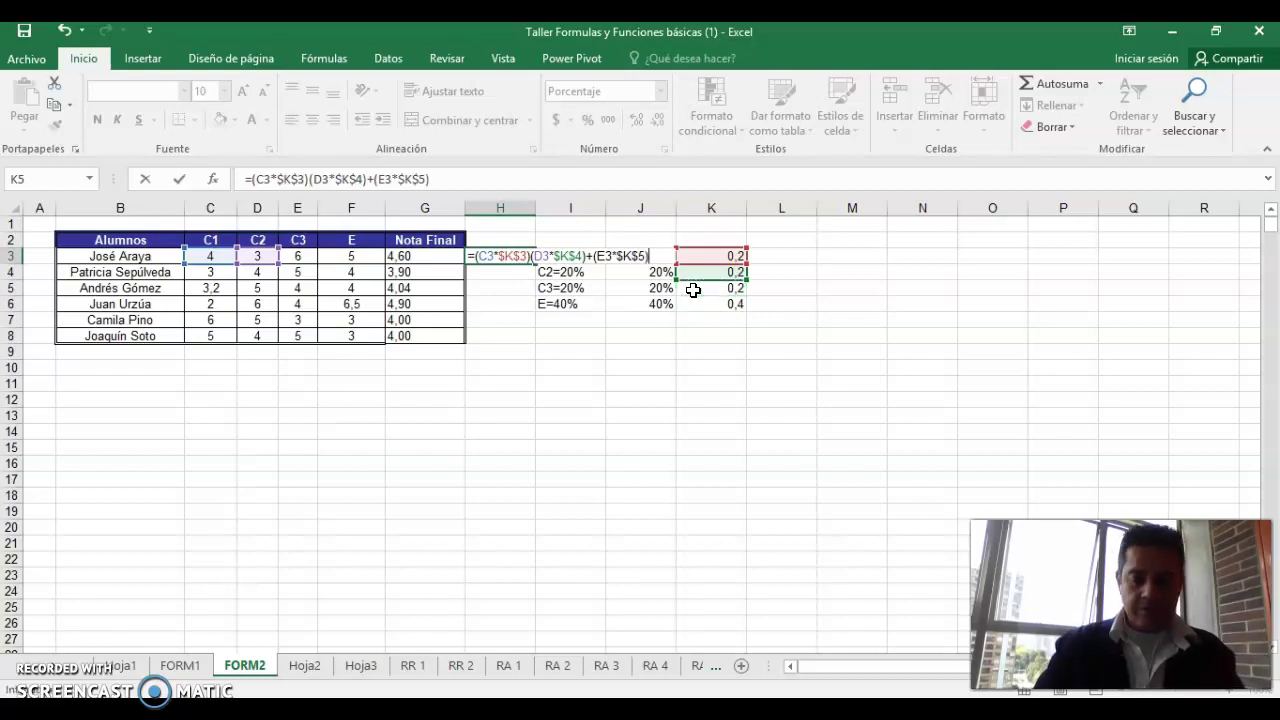
Step: Add the E term +(F3*$K$6) to the H3 formula and enter it, accepting the proposed correction =(C3*$K$3)*(D3*$K$4)+(E3*$K$5)+(F3*$K$6)
type("(")
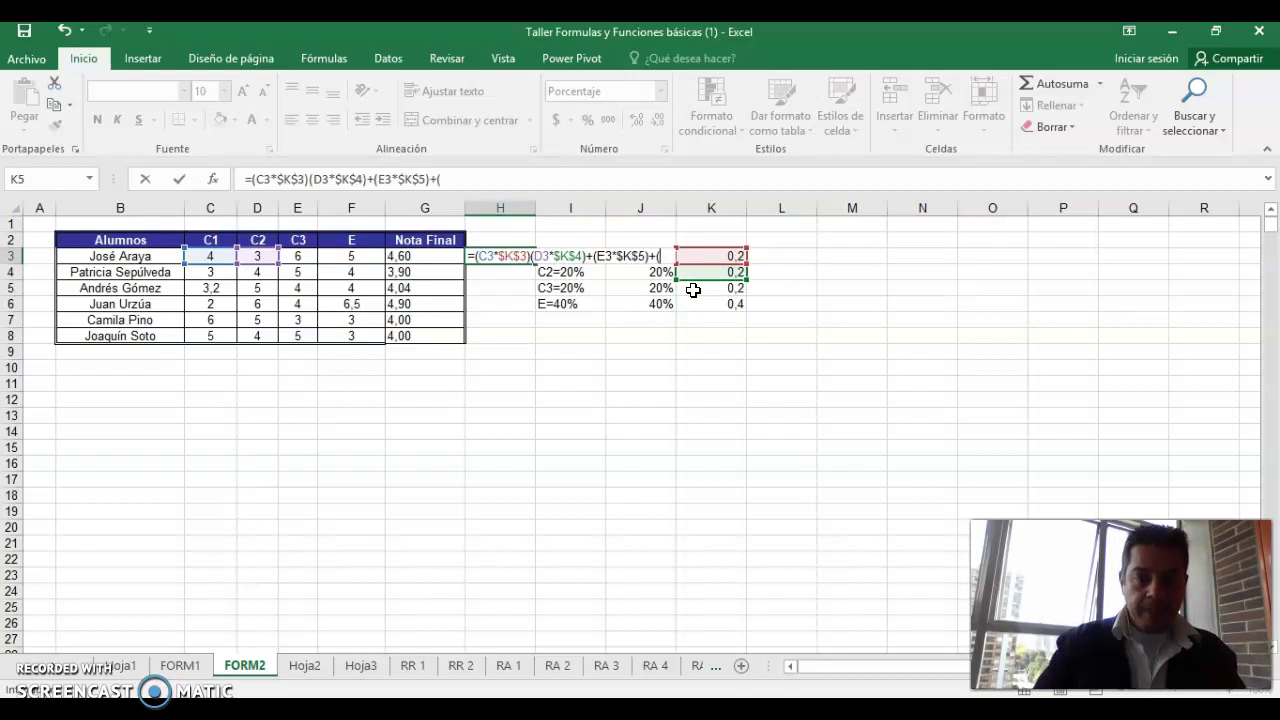
left_click(354, 256)
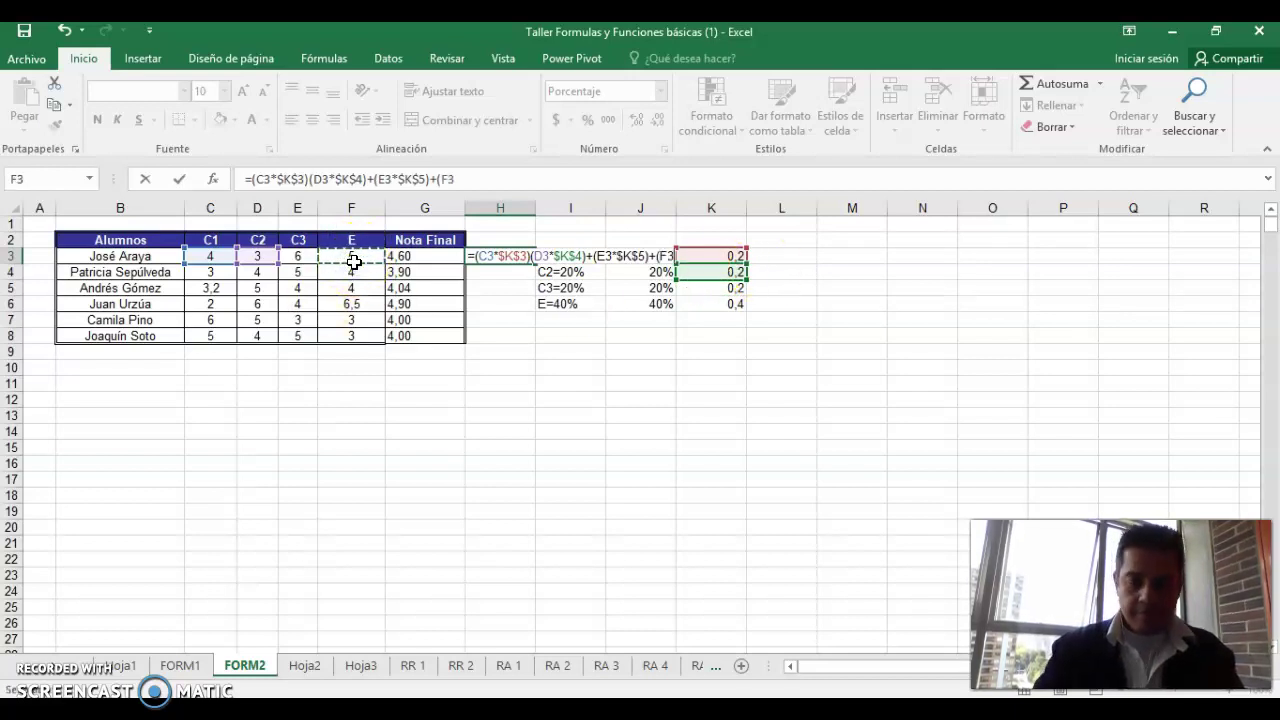
type("*")
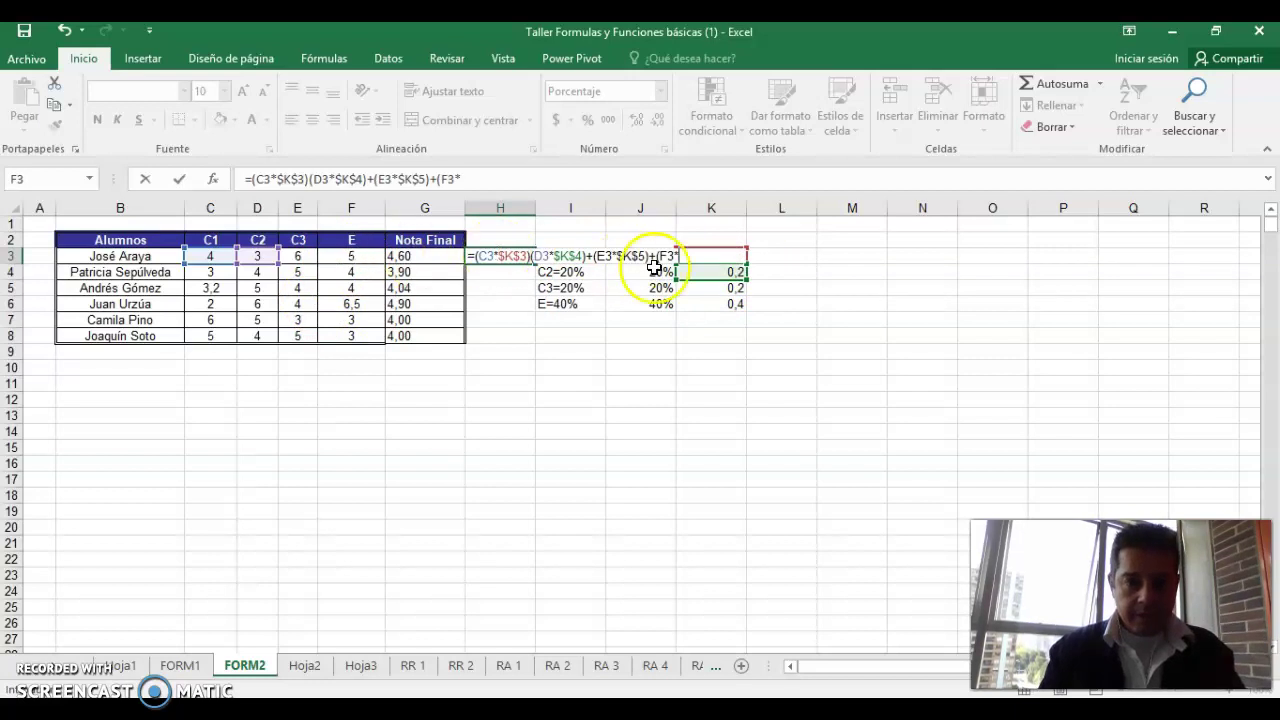
left_click(710, 307)
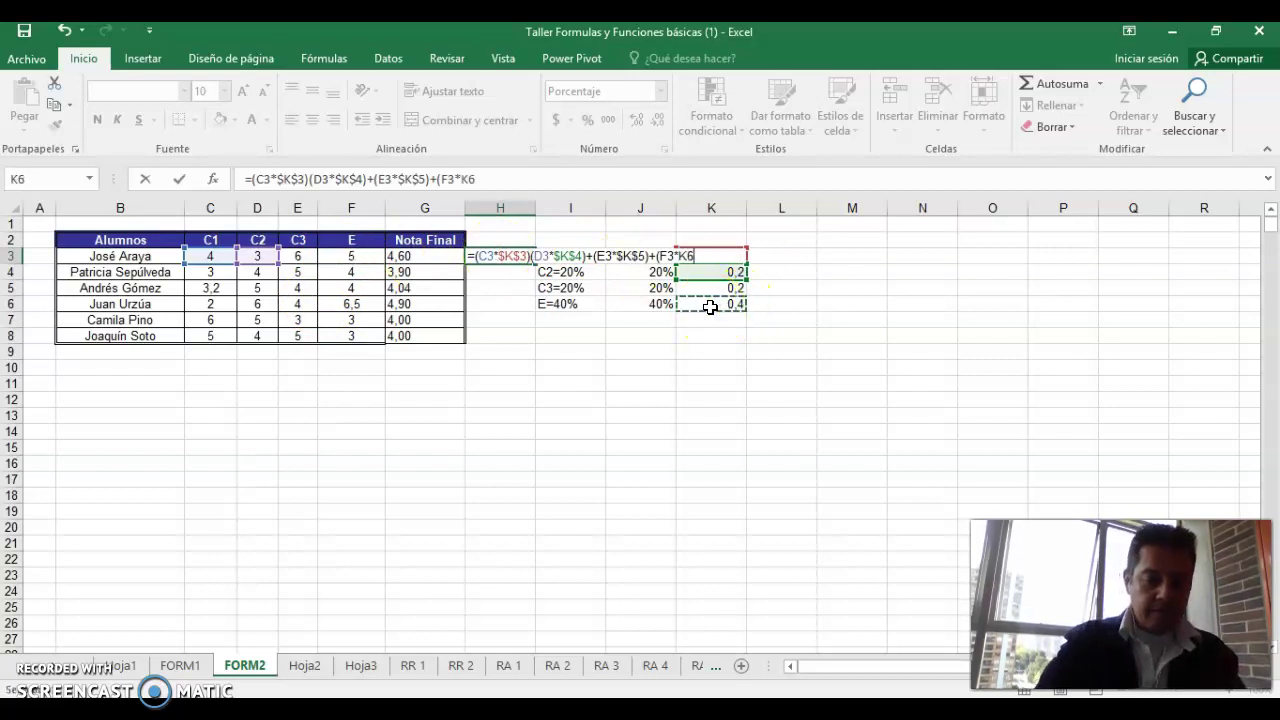
key("F4")
type(")")
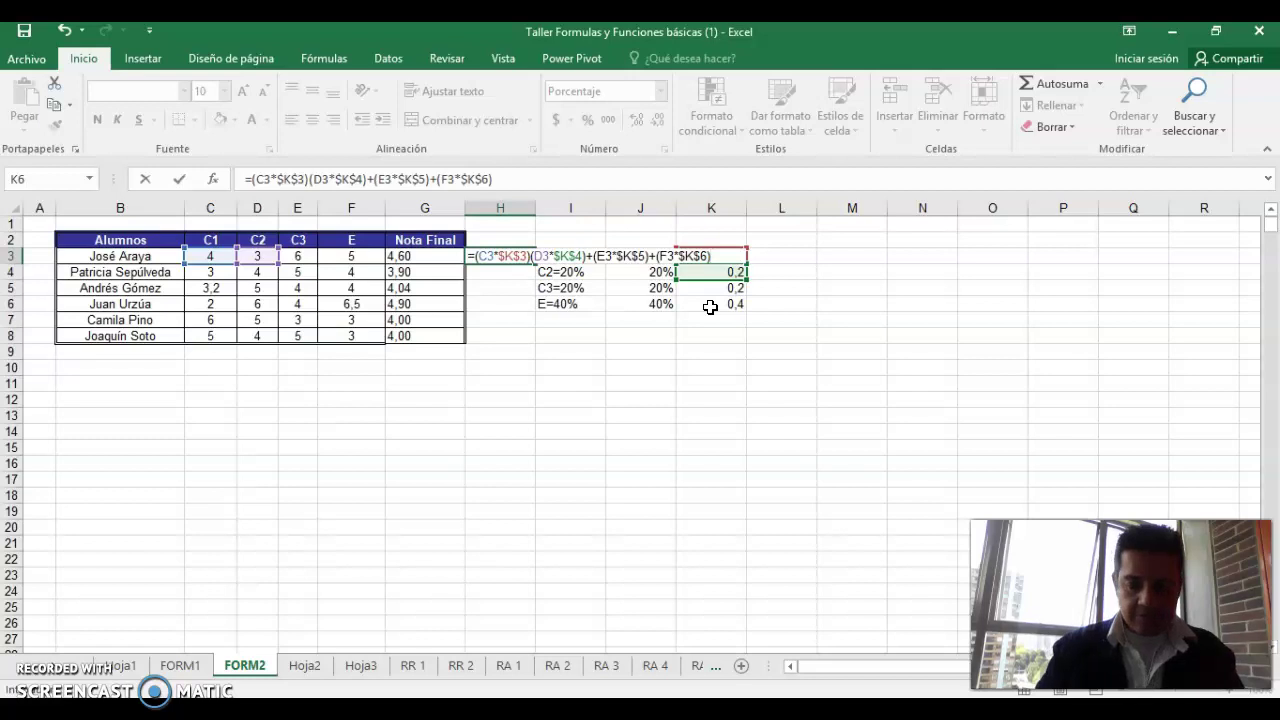
key("Return")
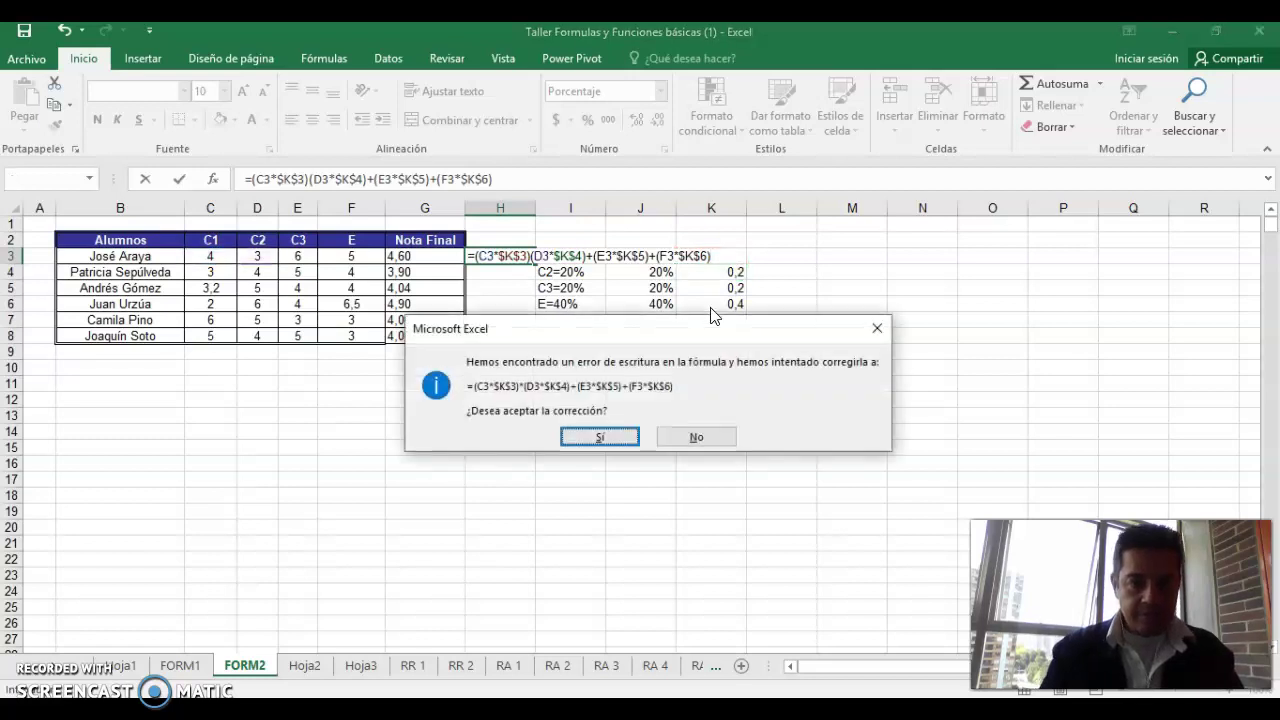
left_click(612, 437)
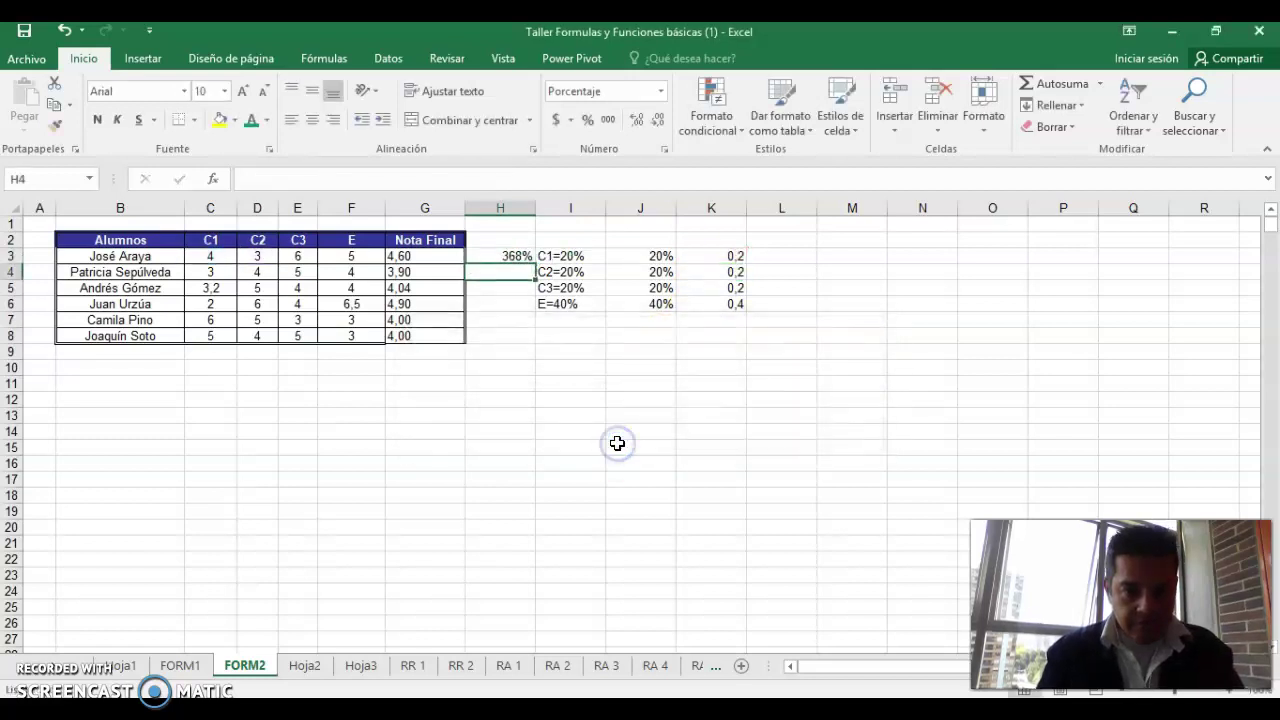
Step: Format H3 with the Número format and fill its formula down through H8
left_click(510, 258)
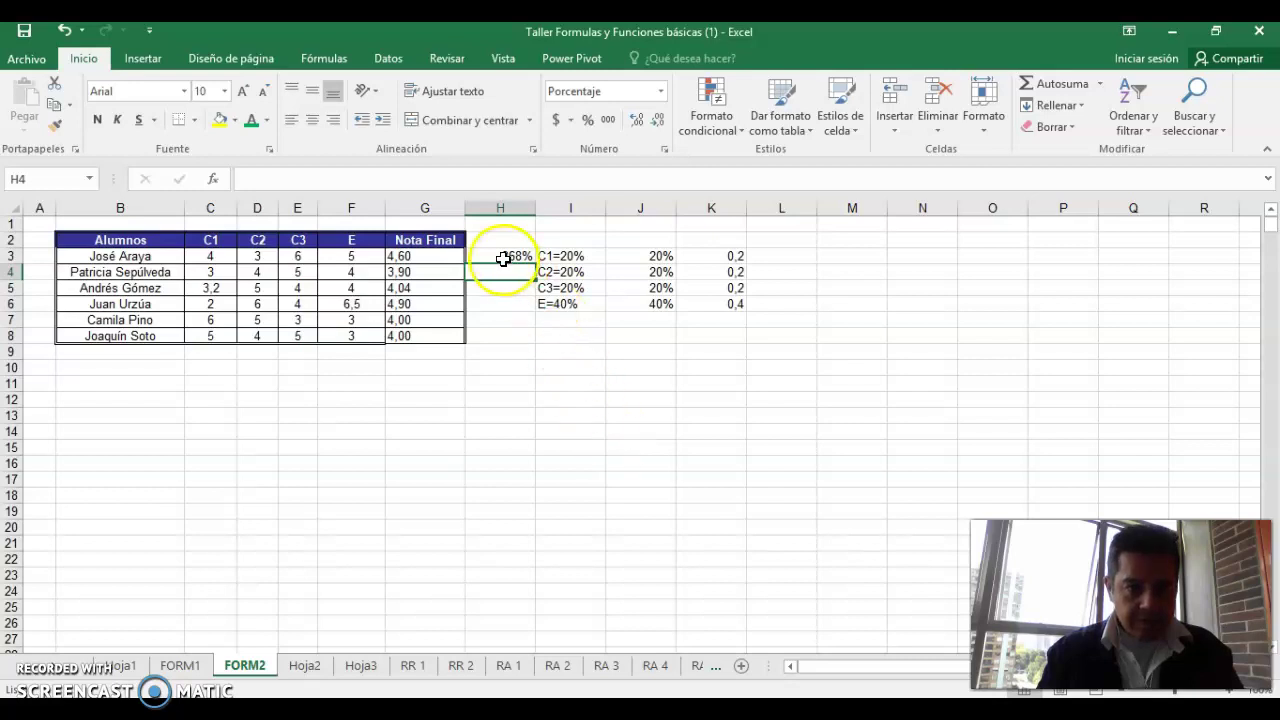
double_click(505, 258)
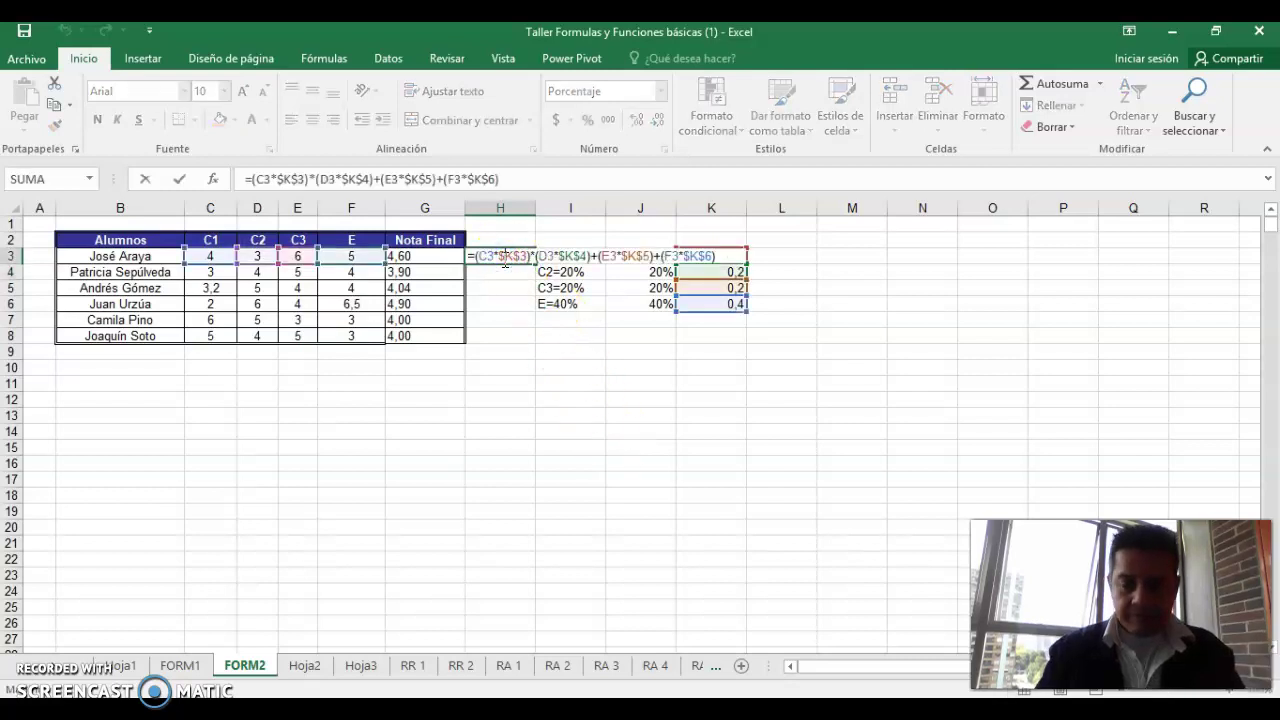
key("Return")
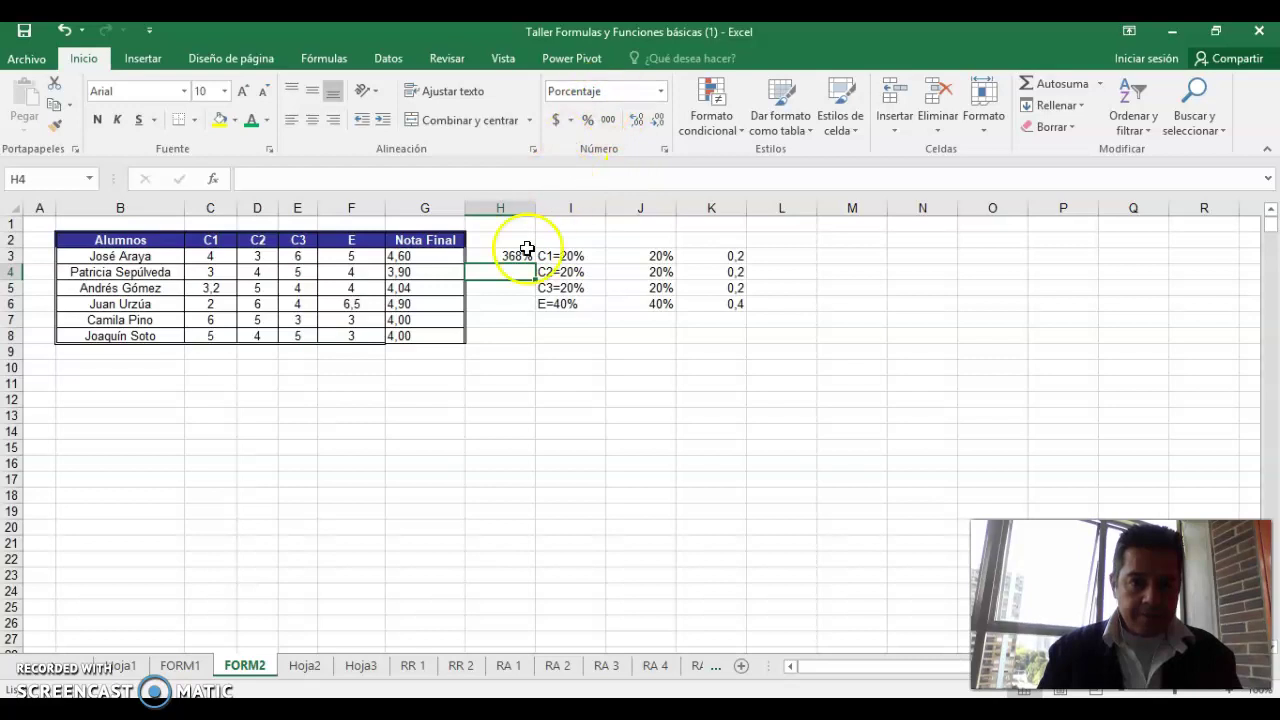
left_click(509, 254)
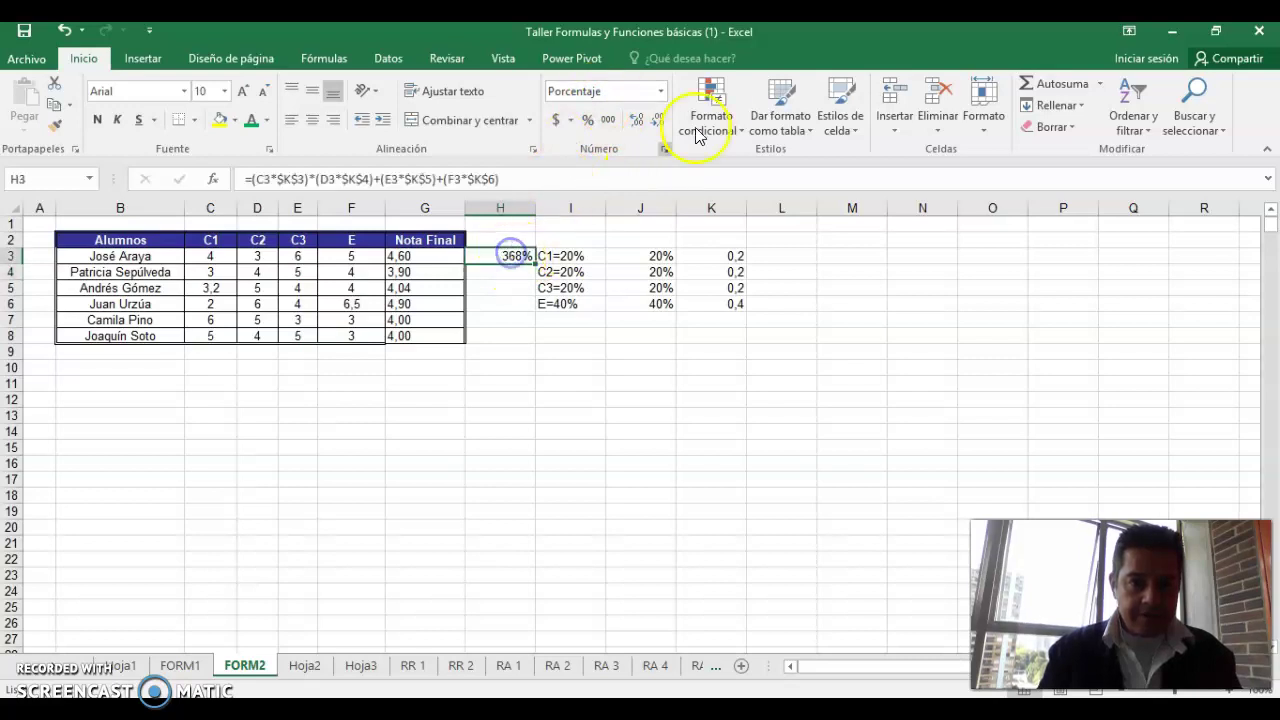
left_click(660, 91)
left_click(612, 163)
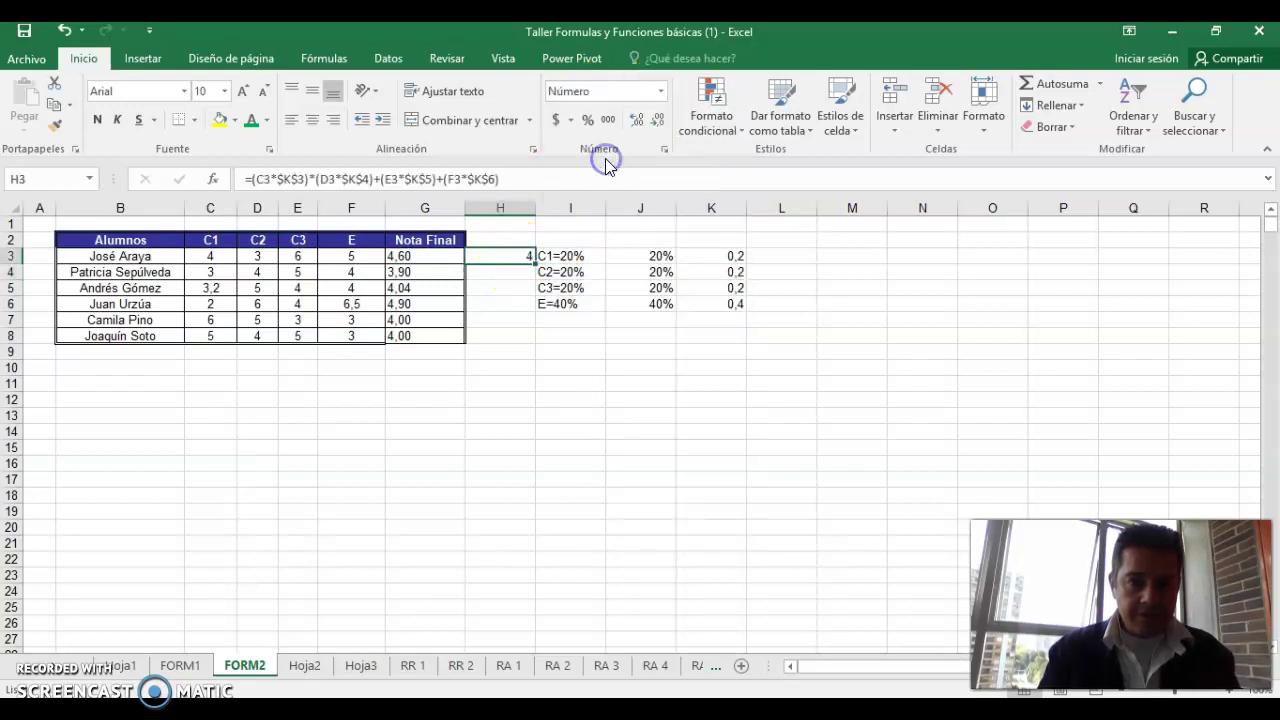
double_click(535, 263)
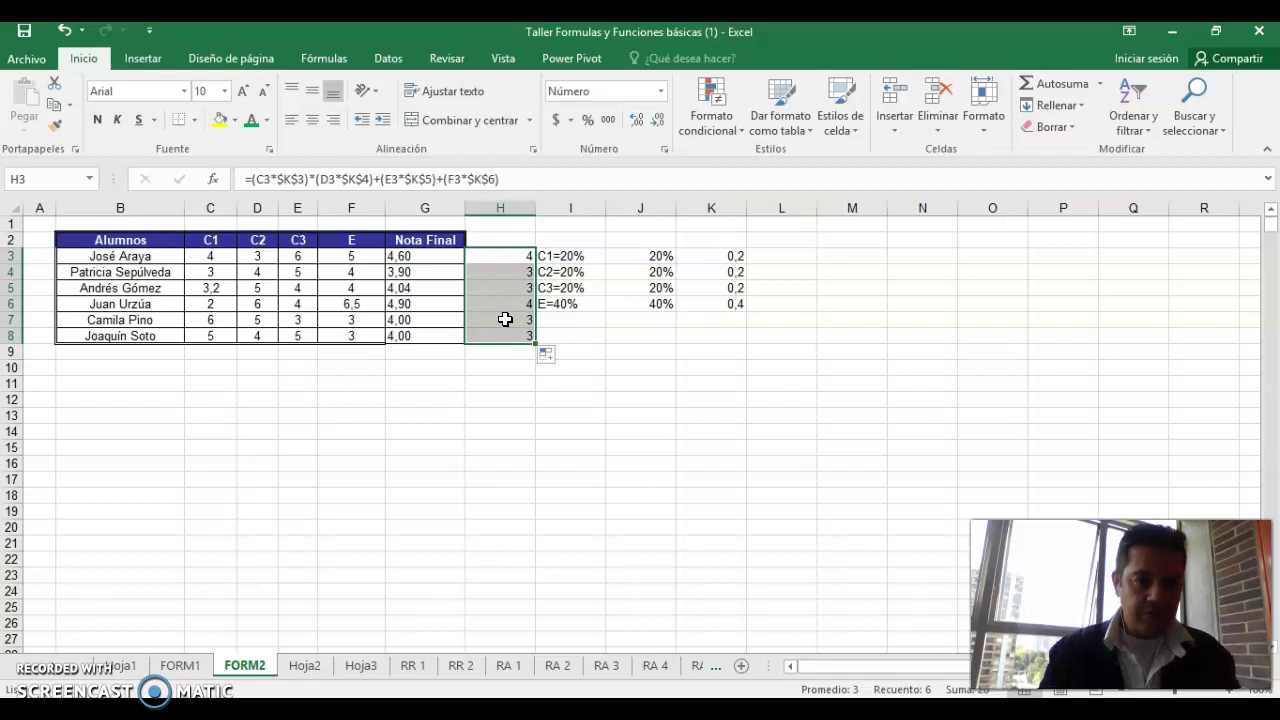
left_click(457, 412)
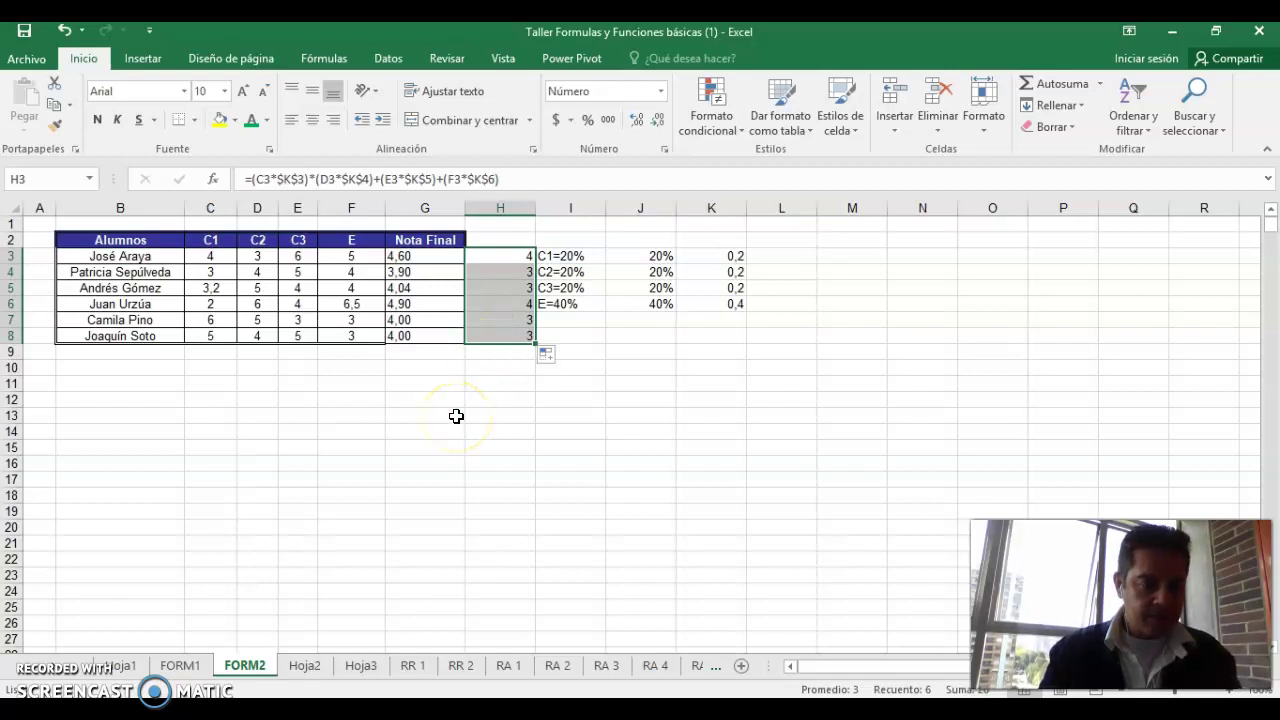